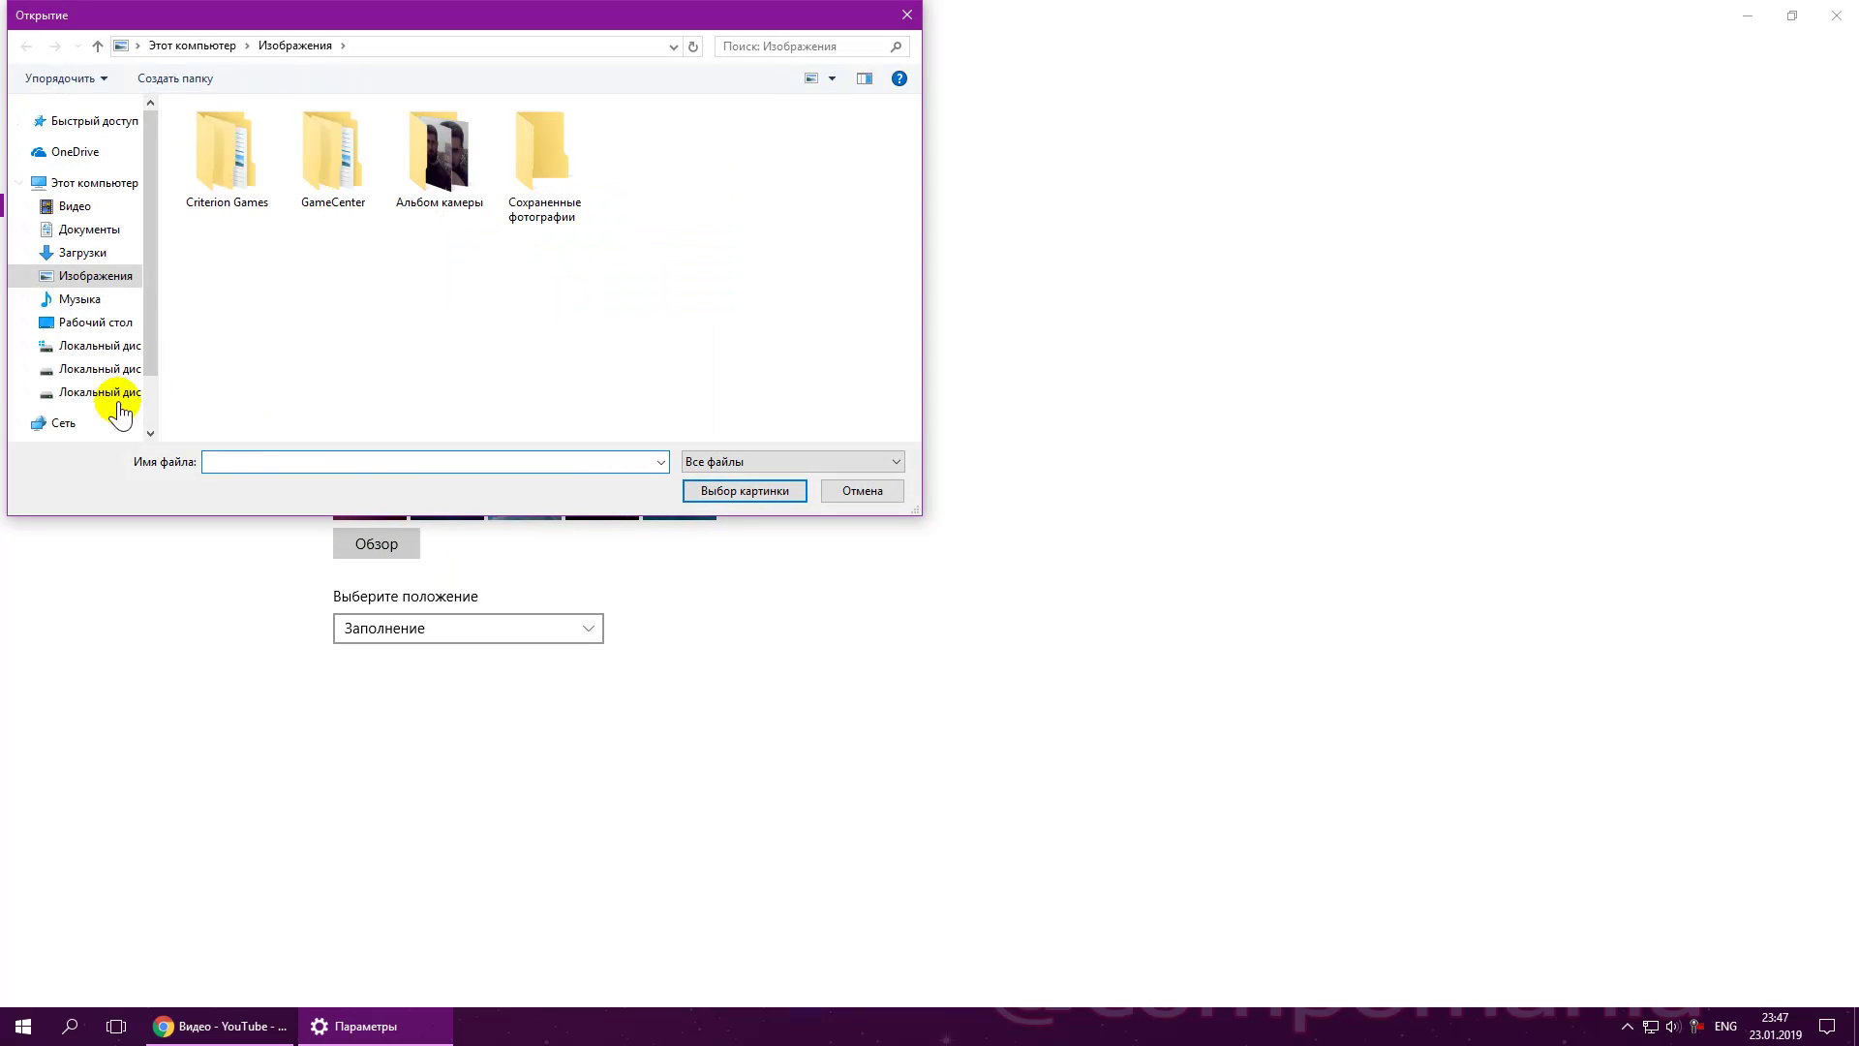
Step: Browse to the Обои folder on disk E:, select the landscape-wallpaper-1366x768 picture, and cancel the picture choice
{"action": "left_click", "coordinate": [101, 392]}
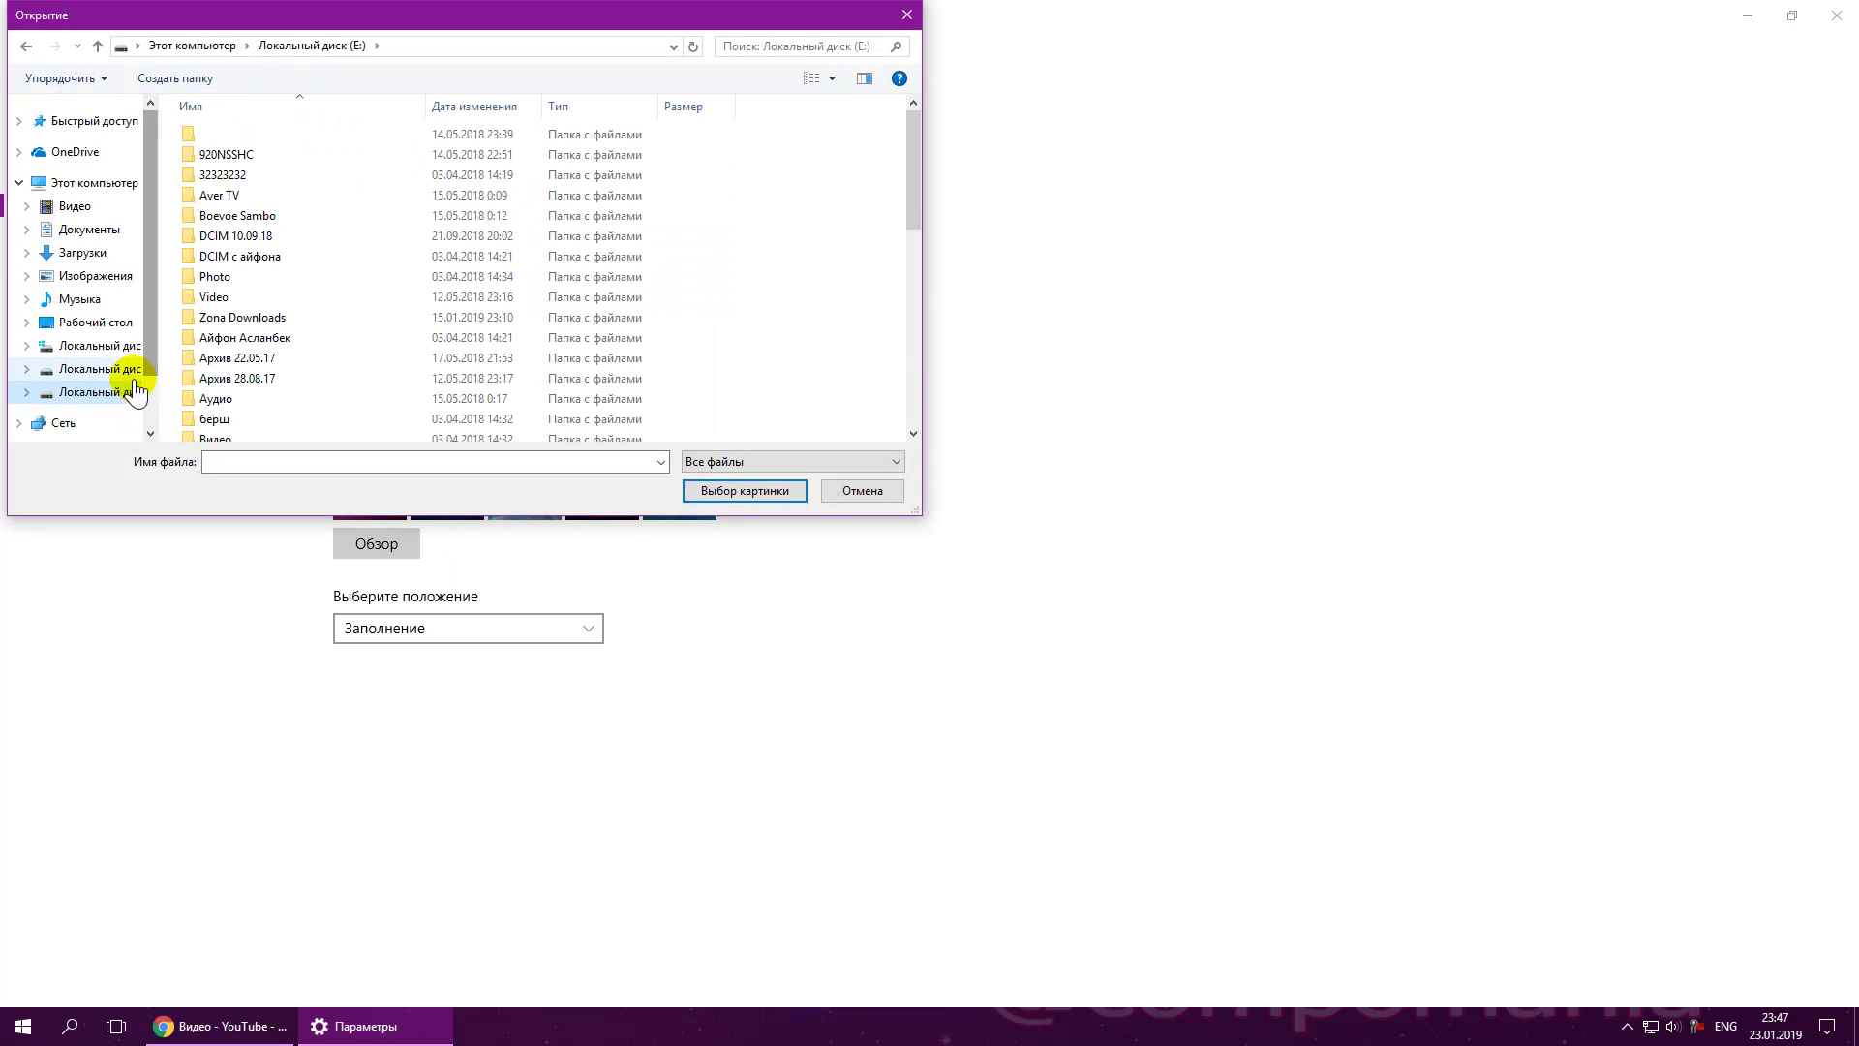
{"action": "scroll", "coordinate": [578, 335], "scroll_direction": "down", "scroll_amount": 5}
{"action": "scroll", "coordinate": [724, 291], "scroll_direction": "down", "scroll_amount": 2}
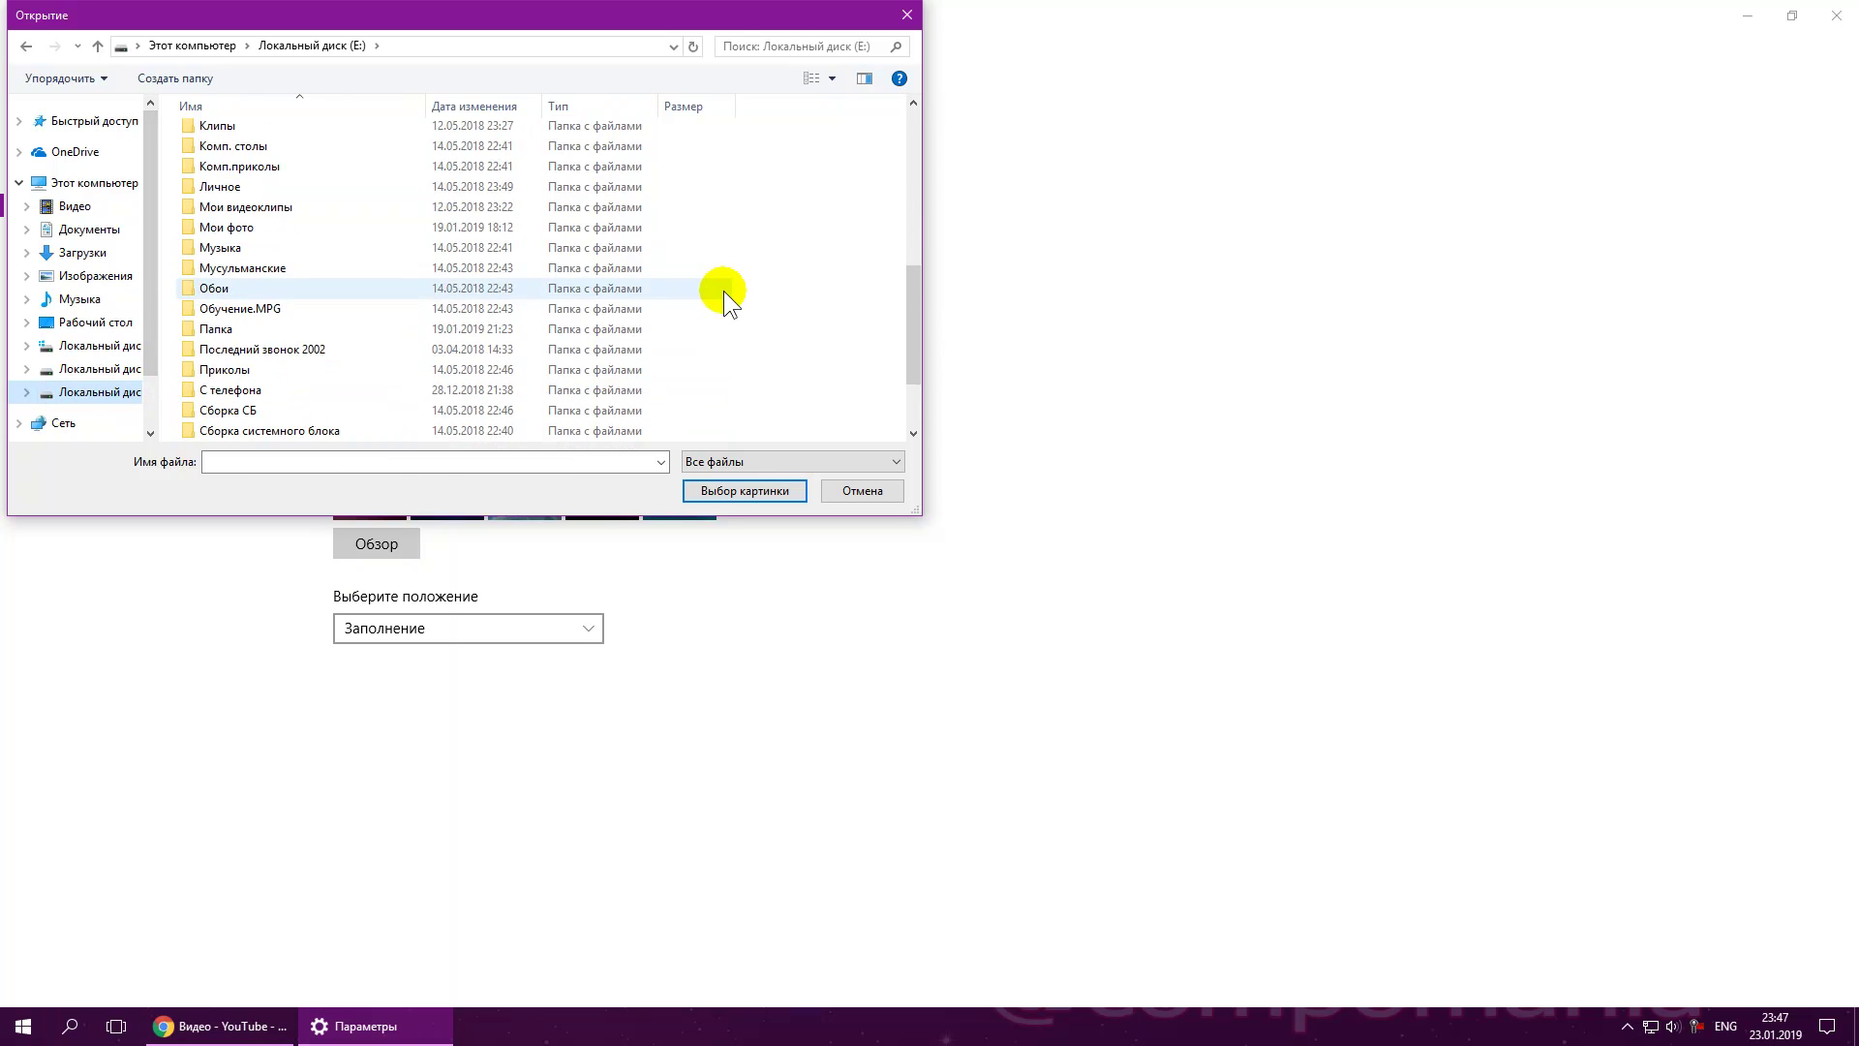
{"action": "double_click", "coordinate": [286, 290]}
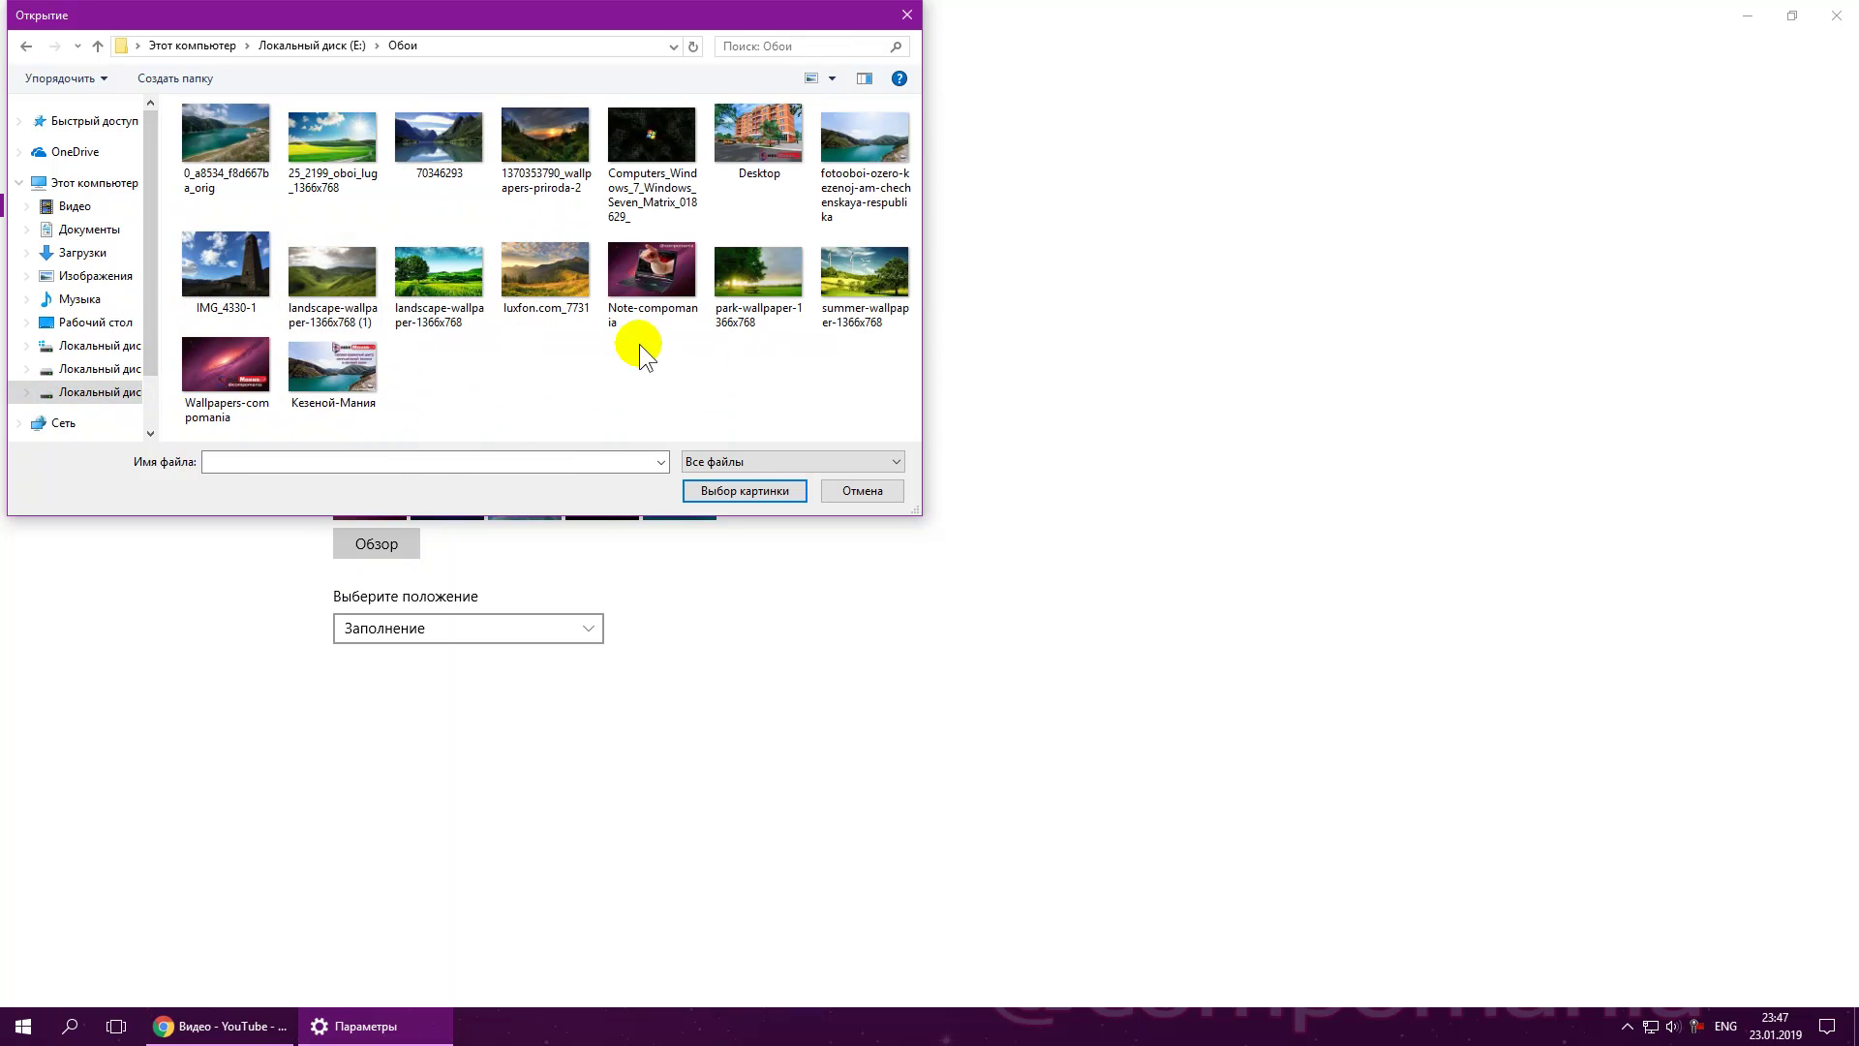
{"action": "left_click", "coordinate": [430, 279]}
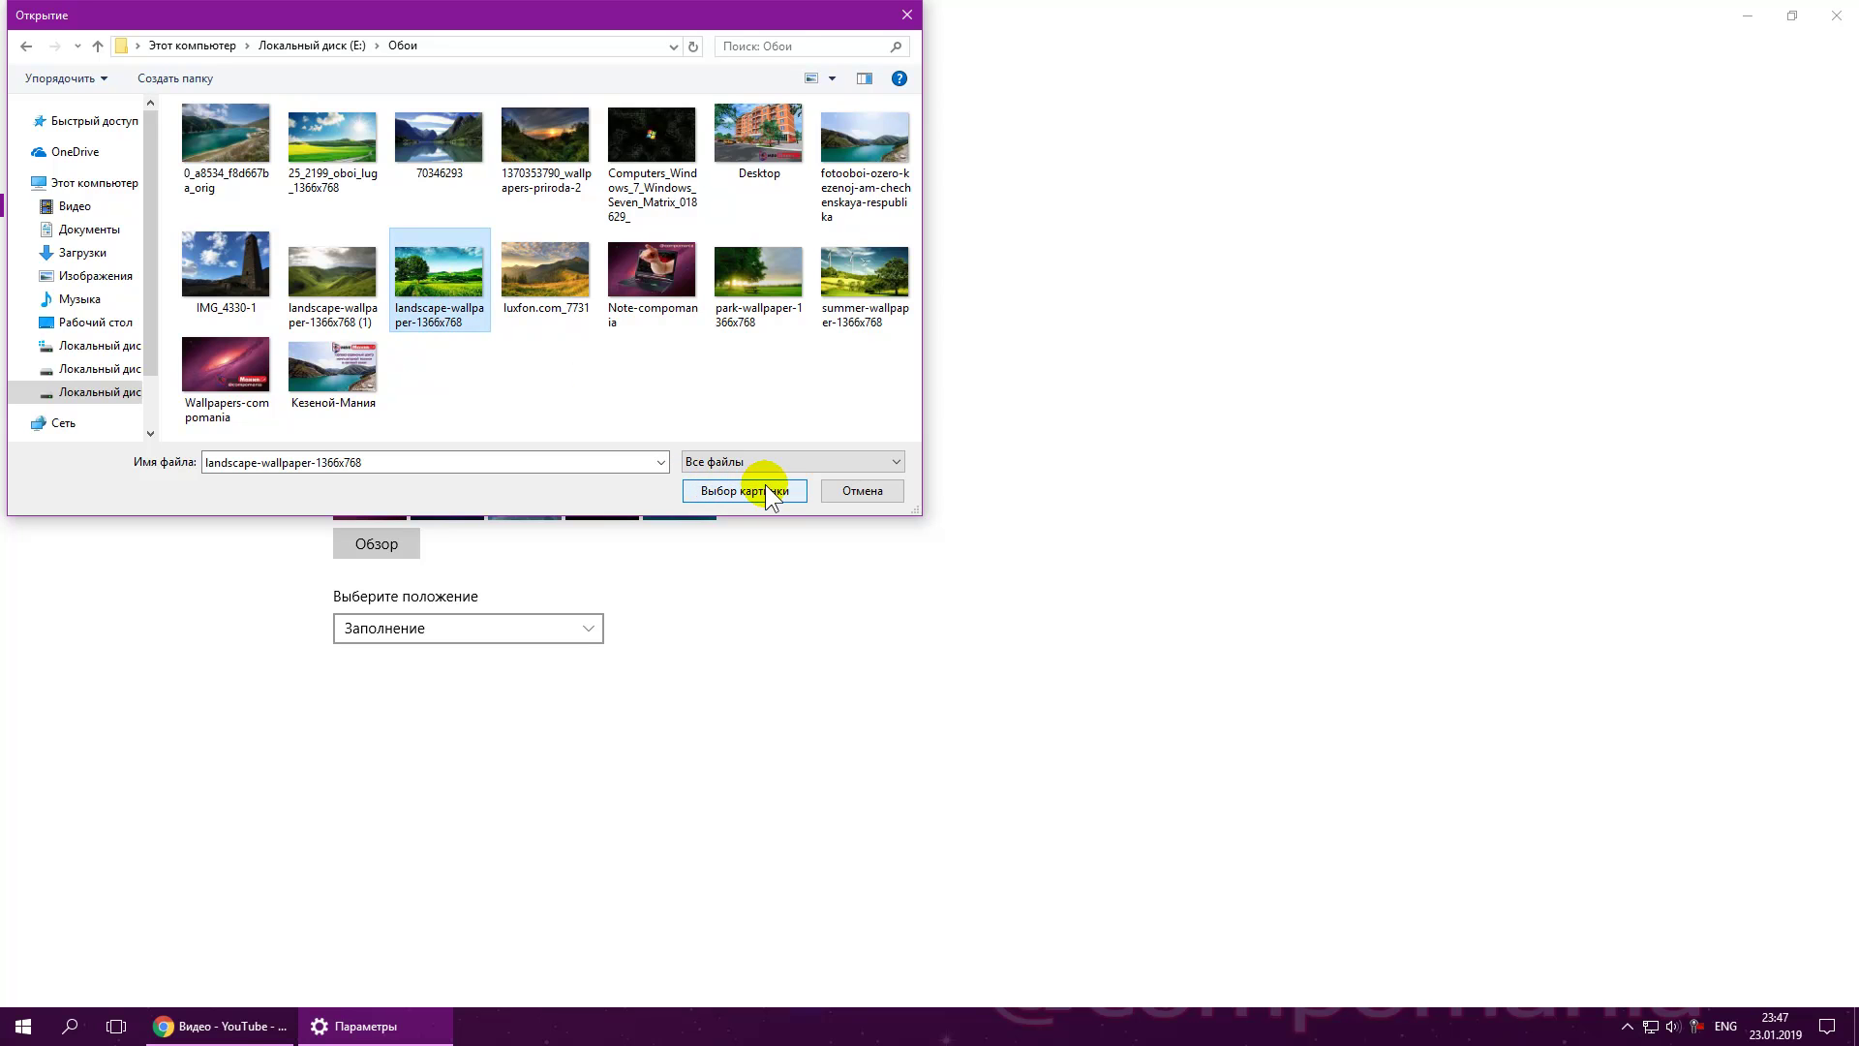
{"action": "left_click", "coordinate": [865, 492]}
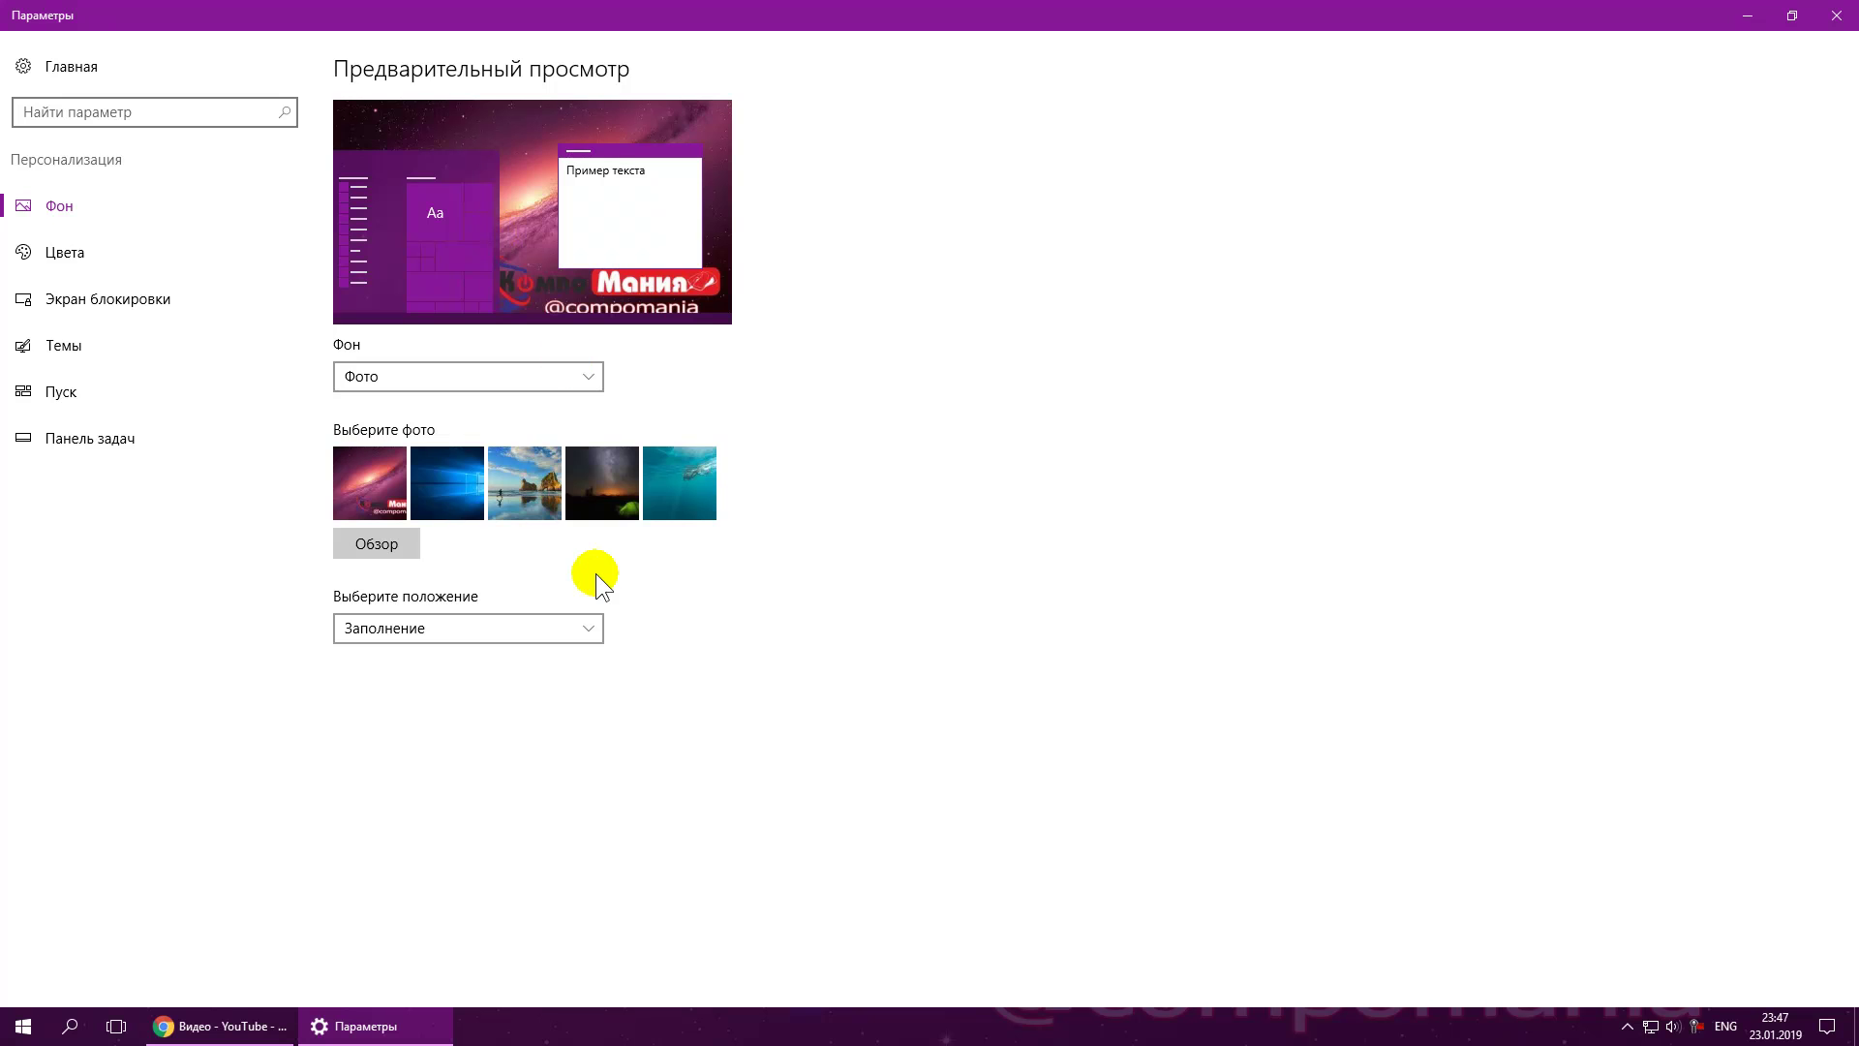
{"action": "left_click", "coordinate": [561, 385]}
{"action": "left_click", "coordinate": [566, 375]}
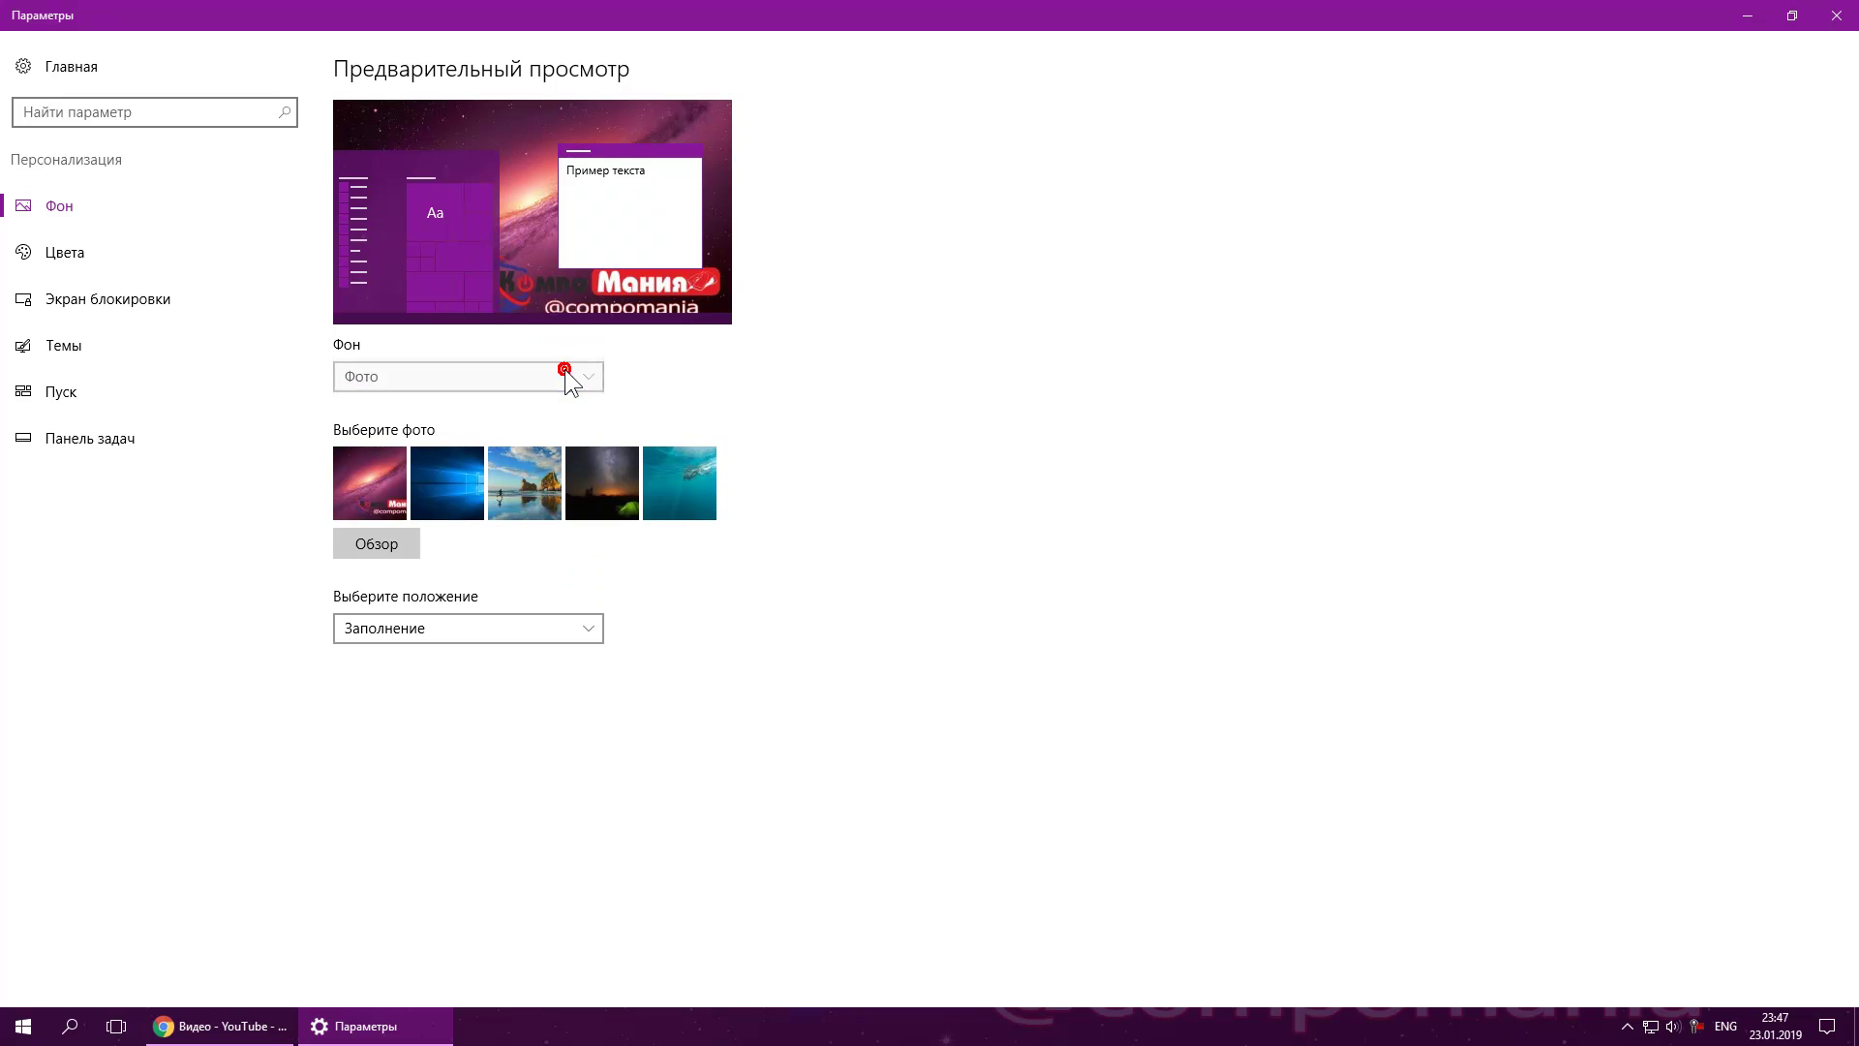
Step: Try the По центру and Расширение positions for the background photo, and restore Заполнение
{"action": "left_click", "coordinate": [430, 627]}
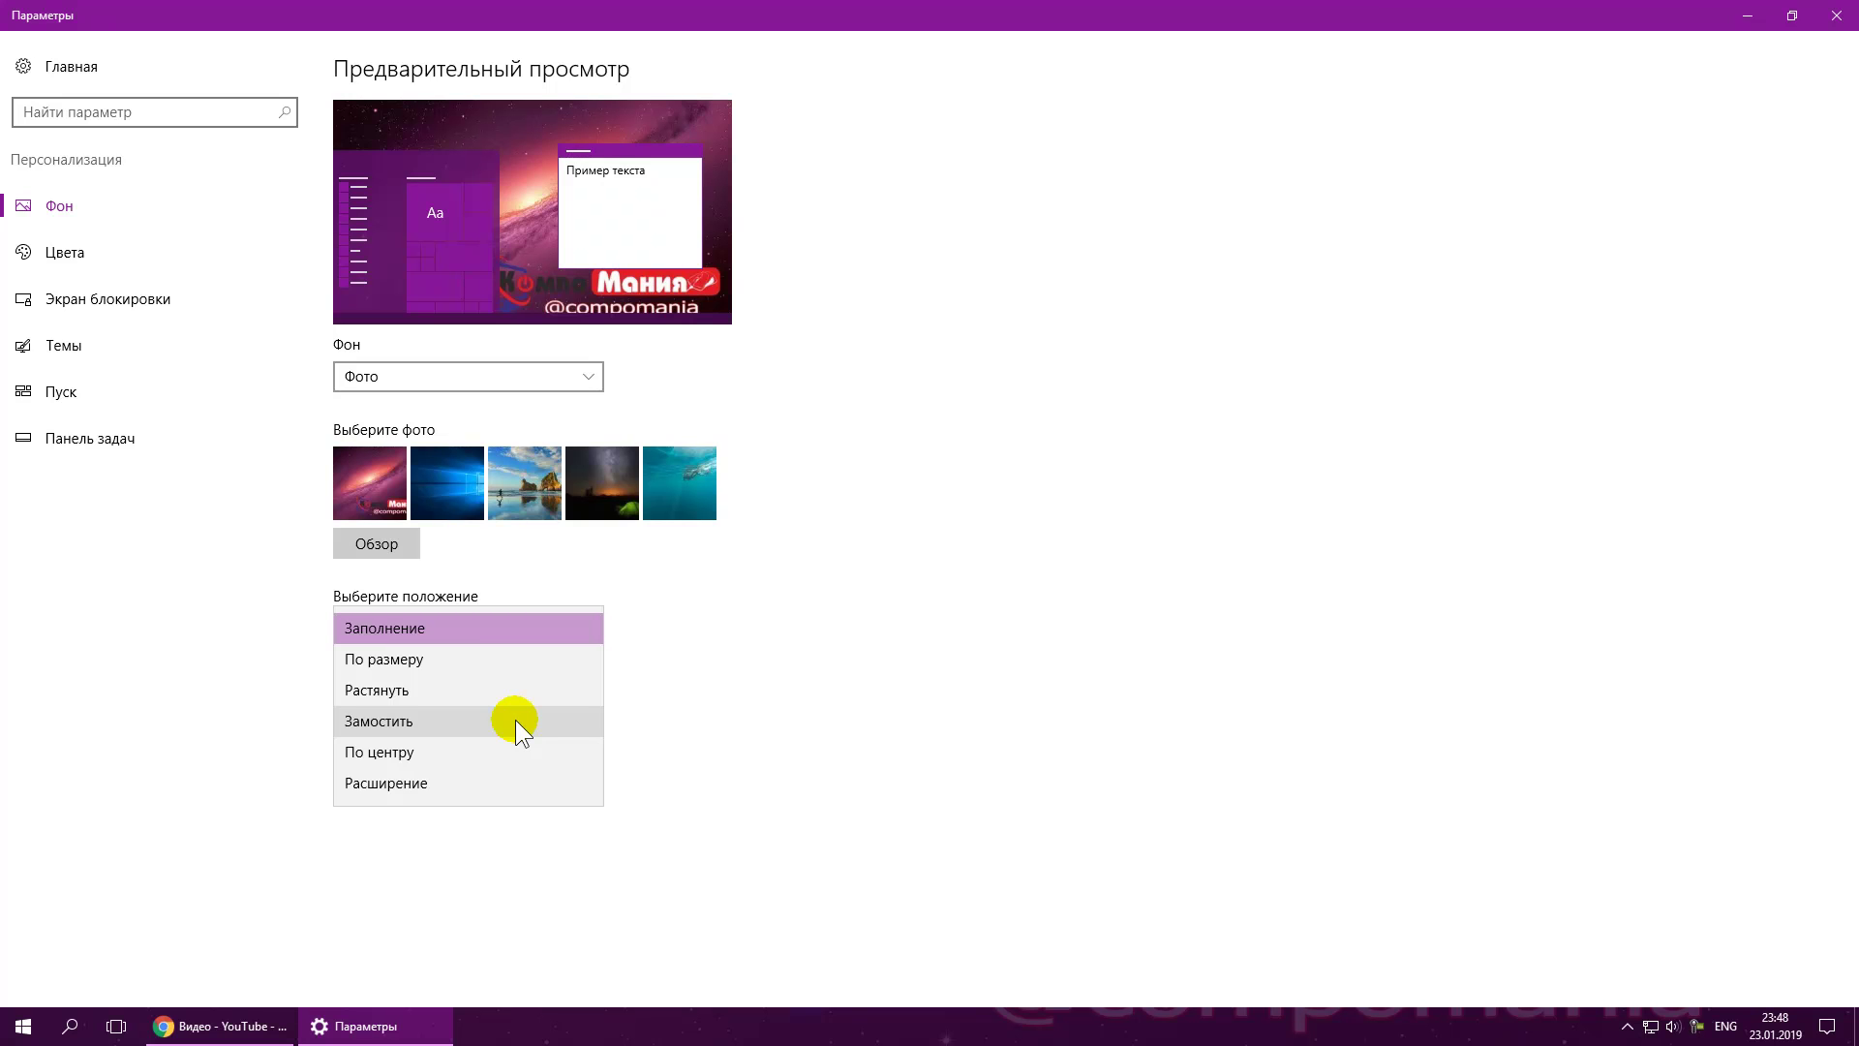
{"action": "left_click", "coordinate": [508, 754]}
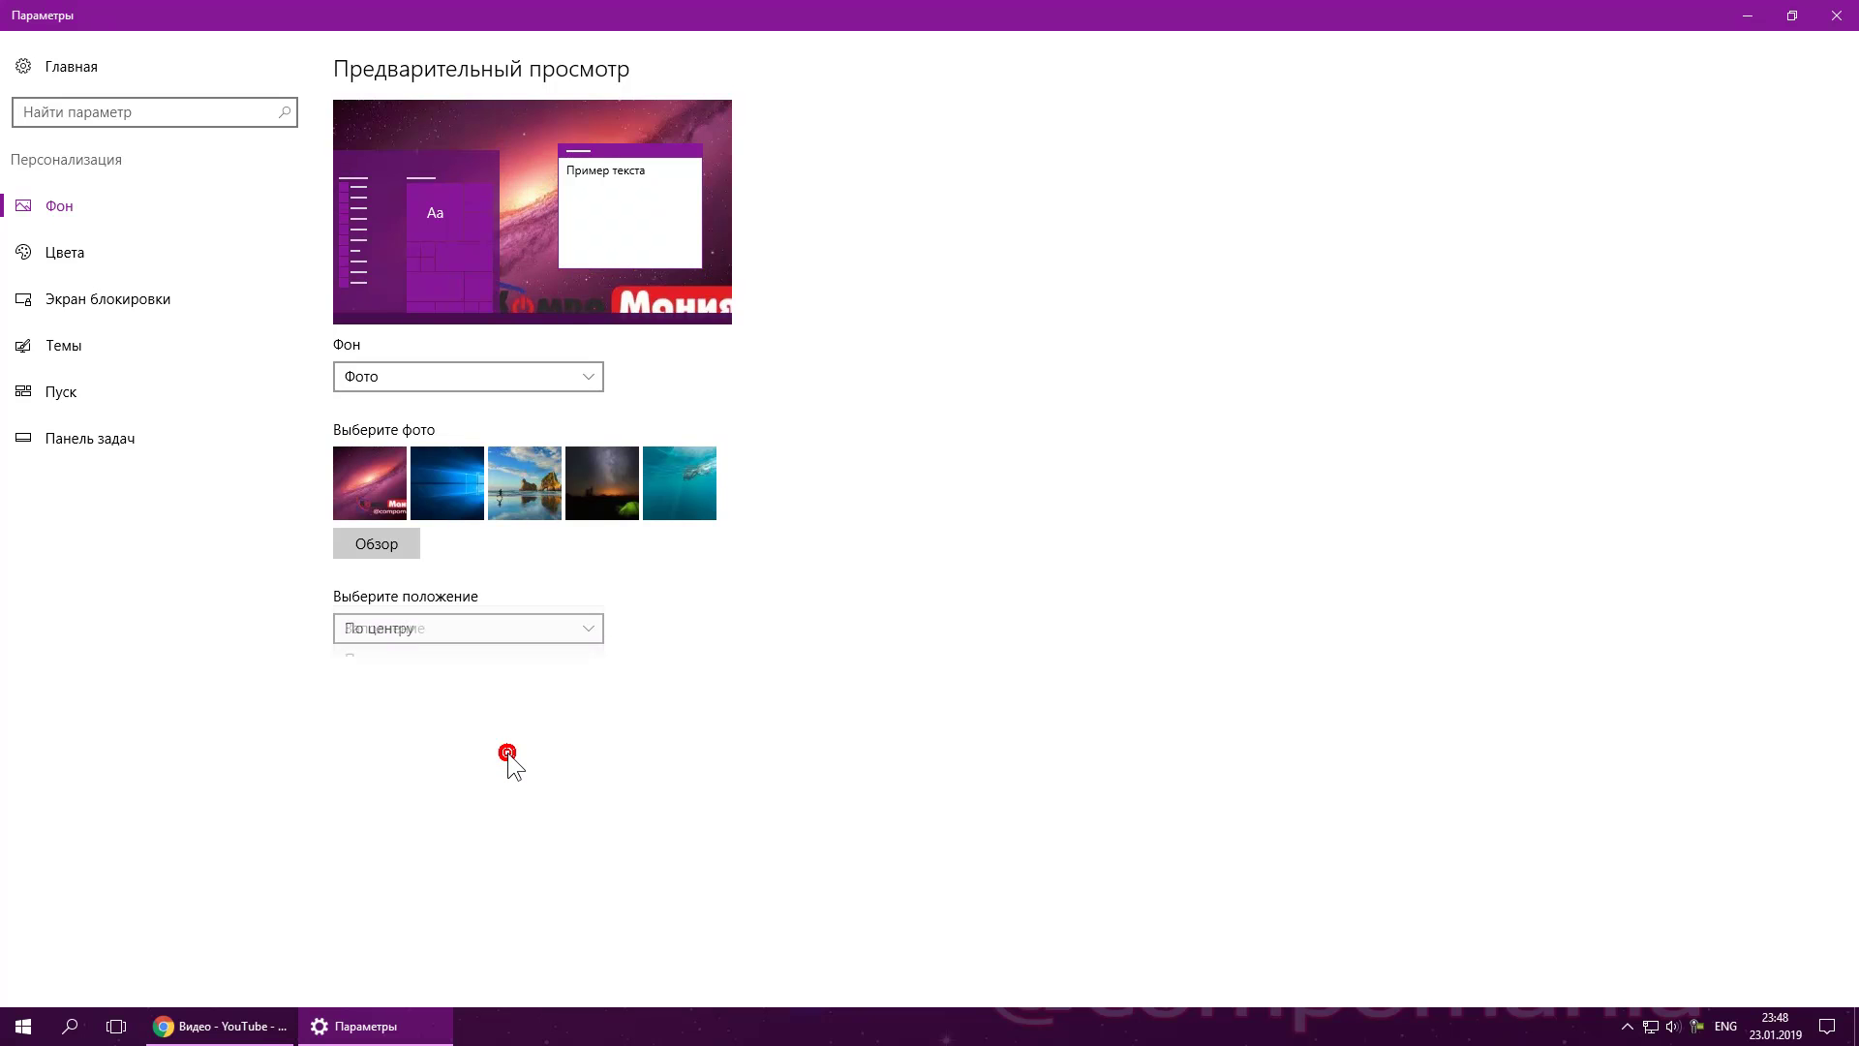
{"action": "left_click", "coordinate": [507, 635]}
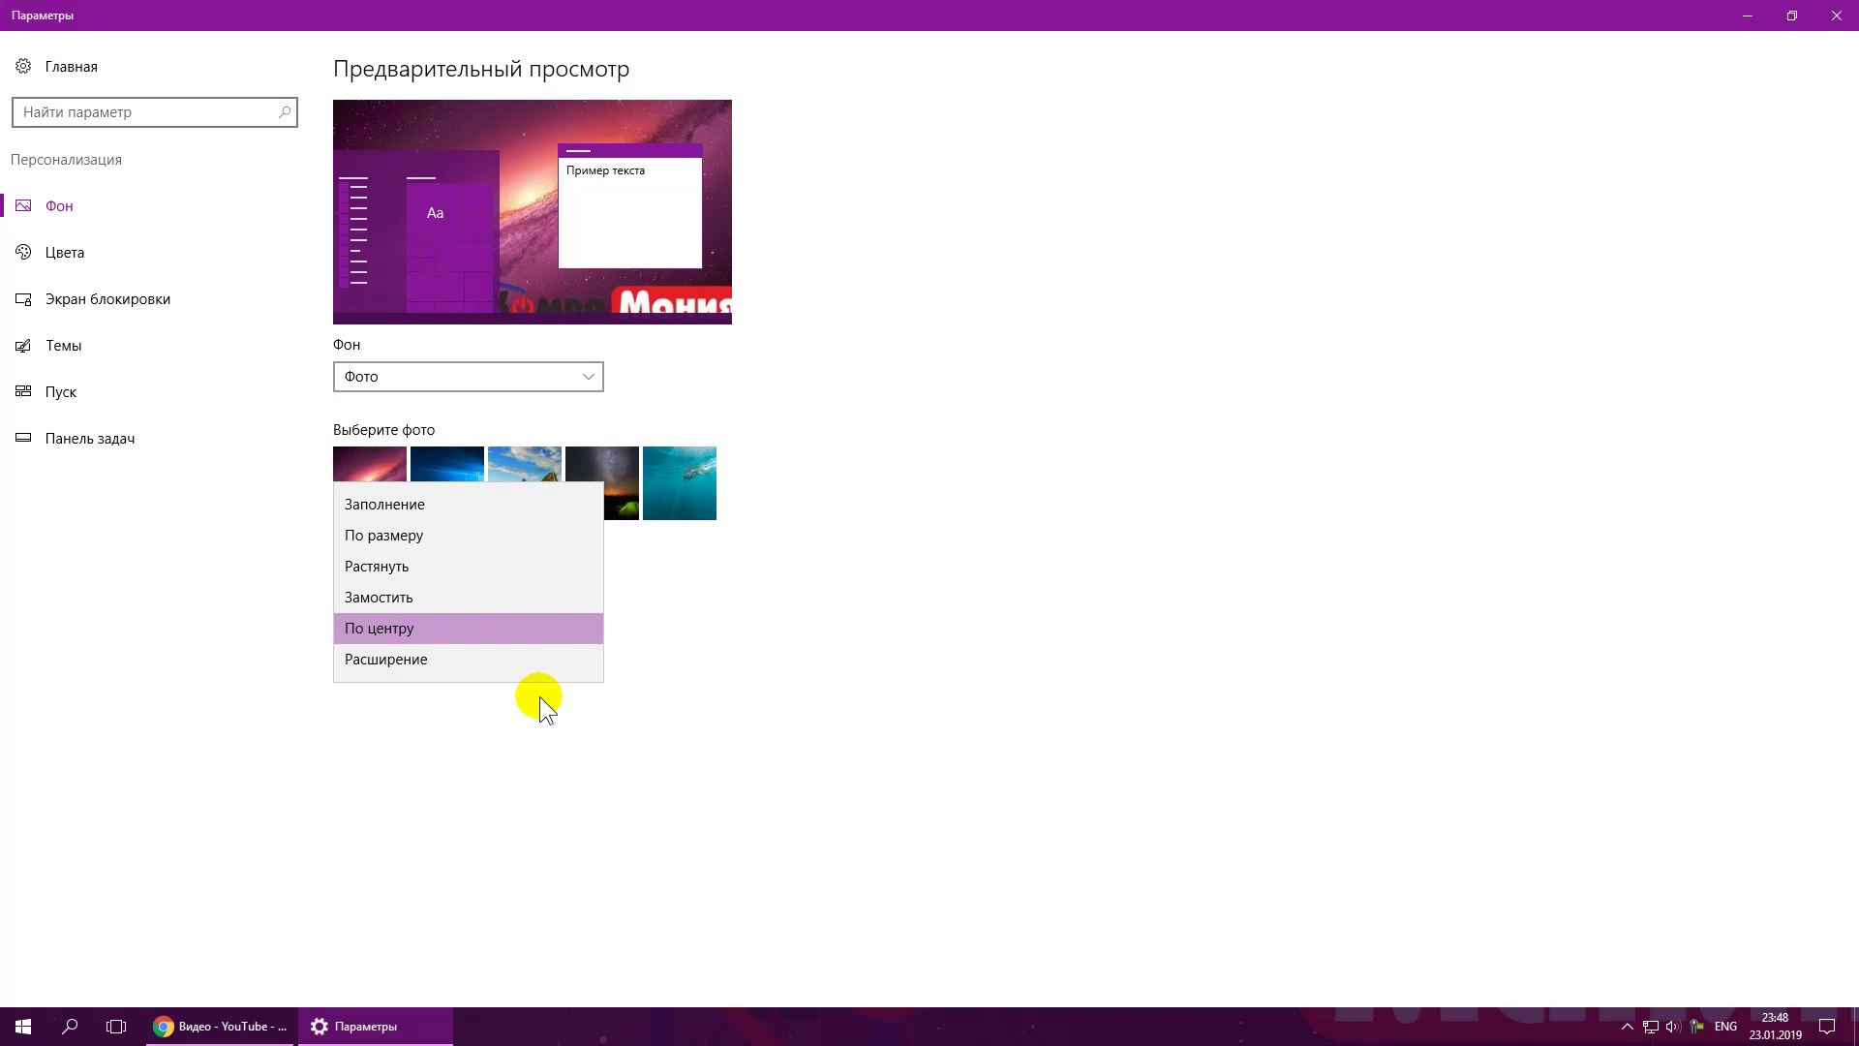
{"action": "left_click", "coordinate": [499, 661]}
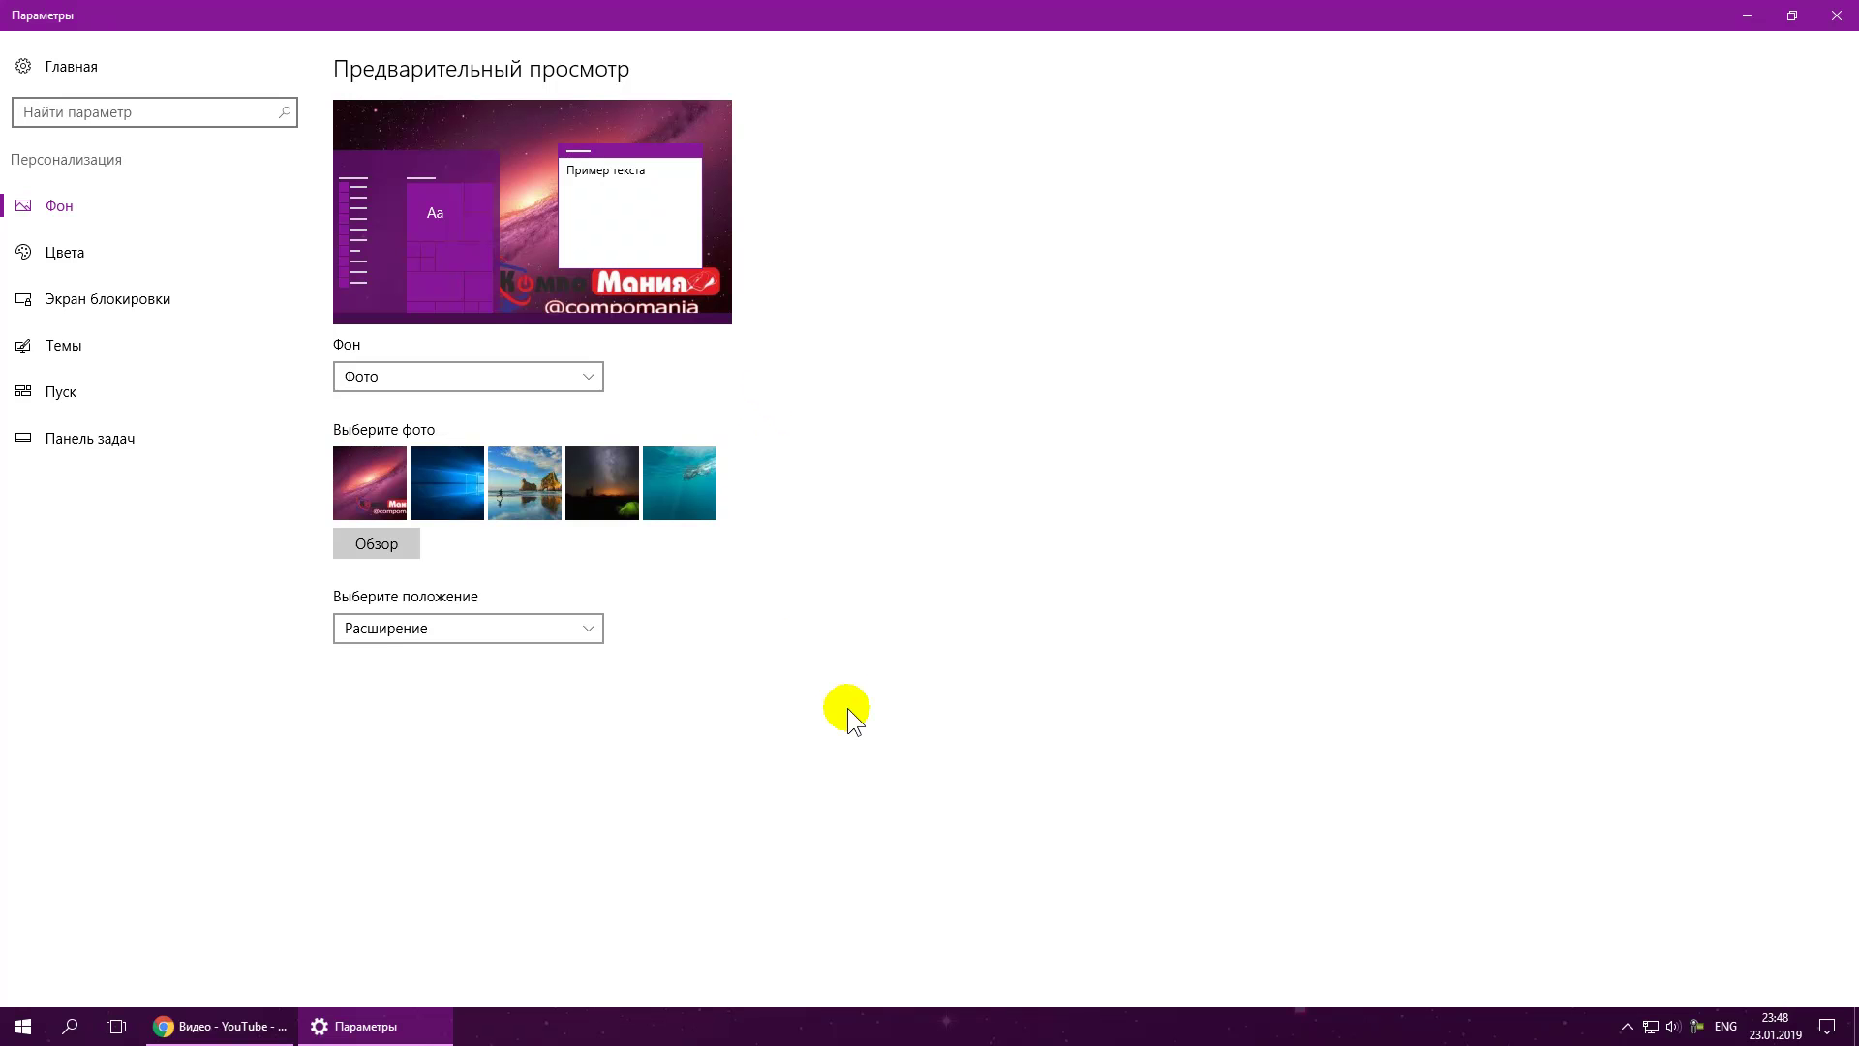
{"action": "left_click", "coordinate": [586, 632]}
{"action": "left_click", "coordinate": [450, 471]}
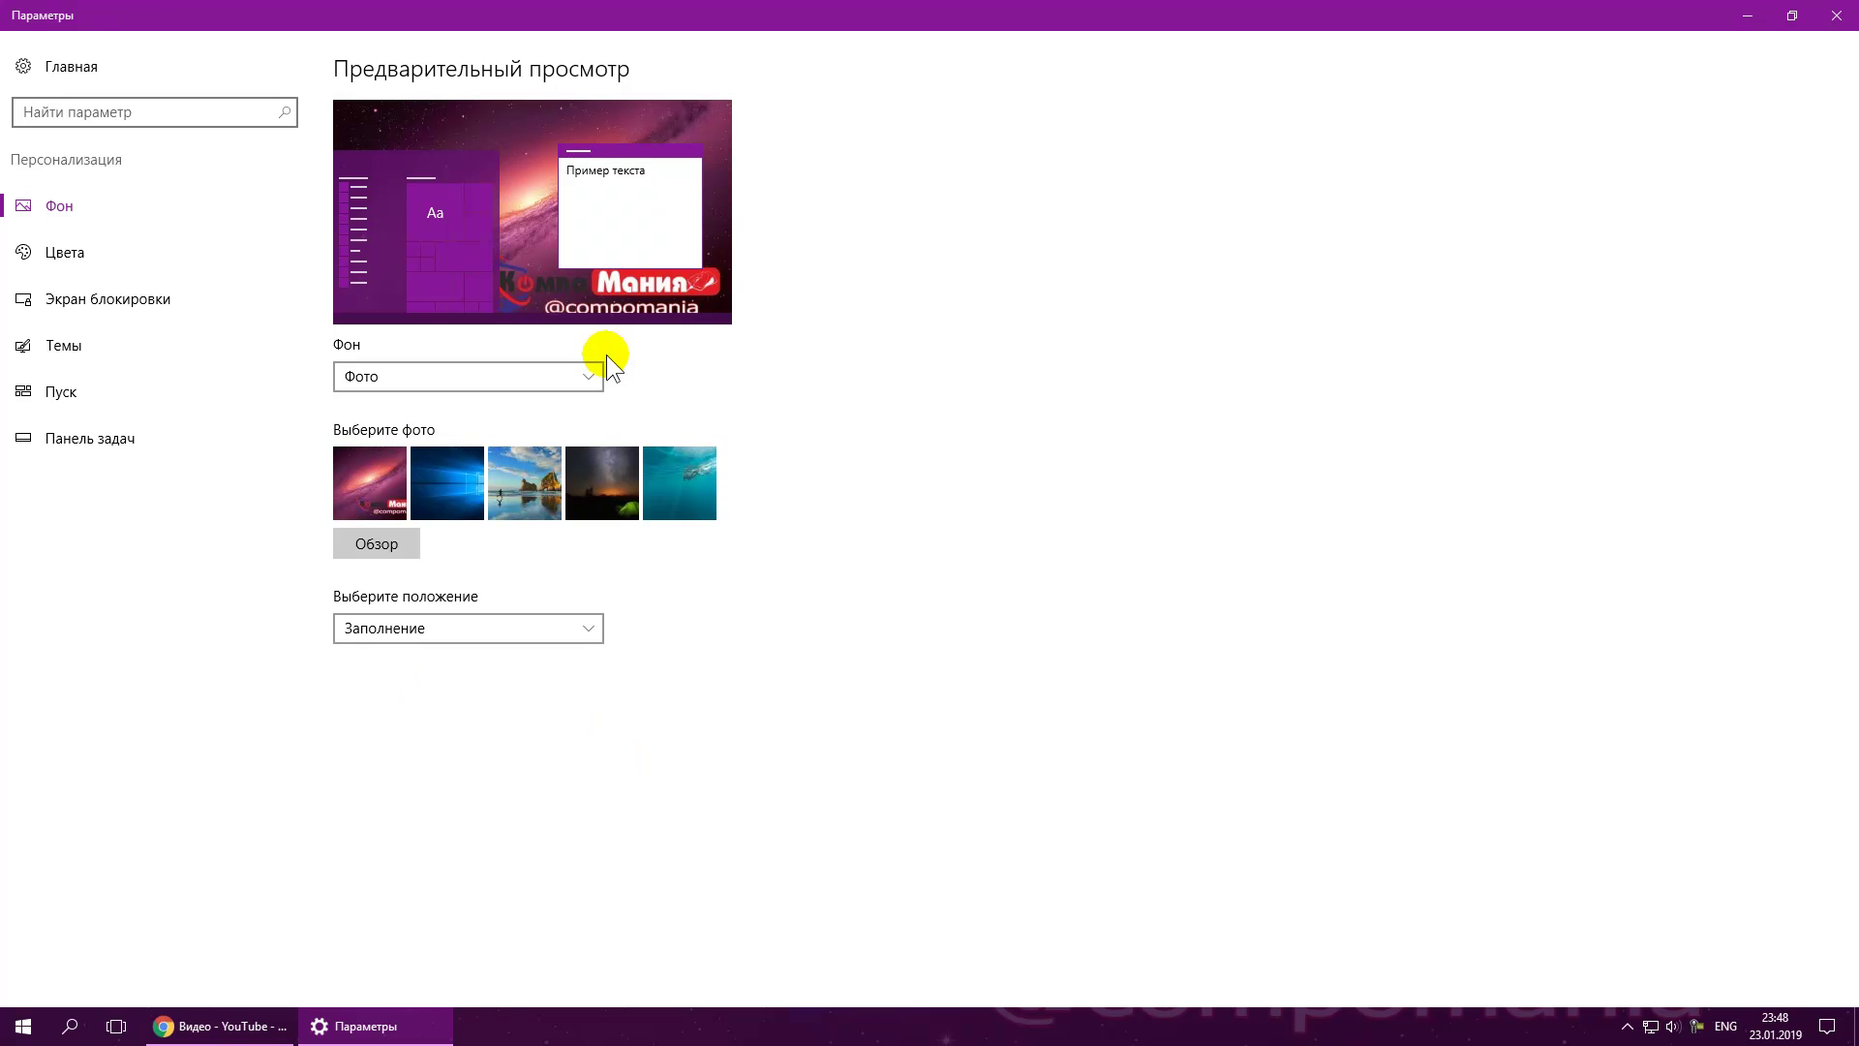
Step: Change the background type to Слайд-шоу and select the Альбом камеры folder as its album, cancelling the folder choice
{"action": "left_click", "coordinate": [580, 378]}
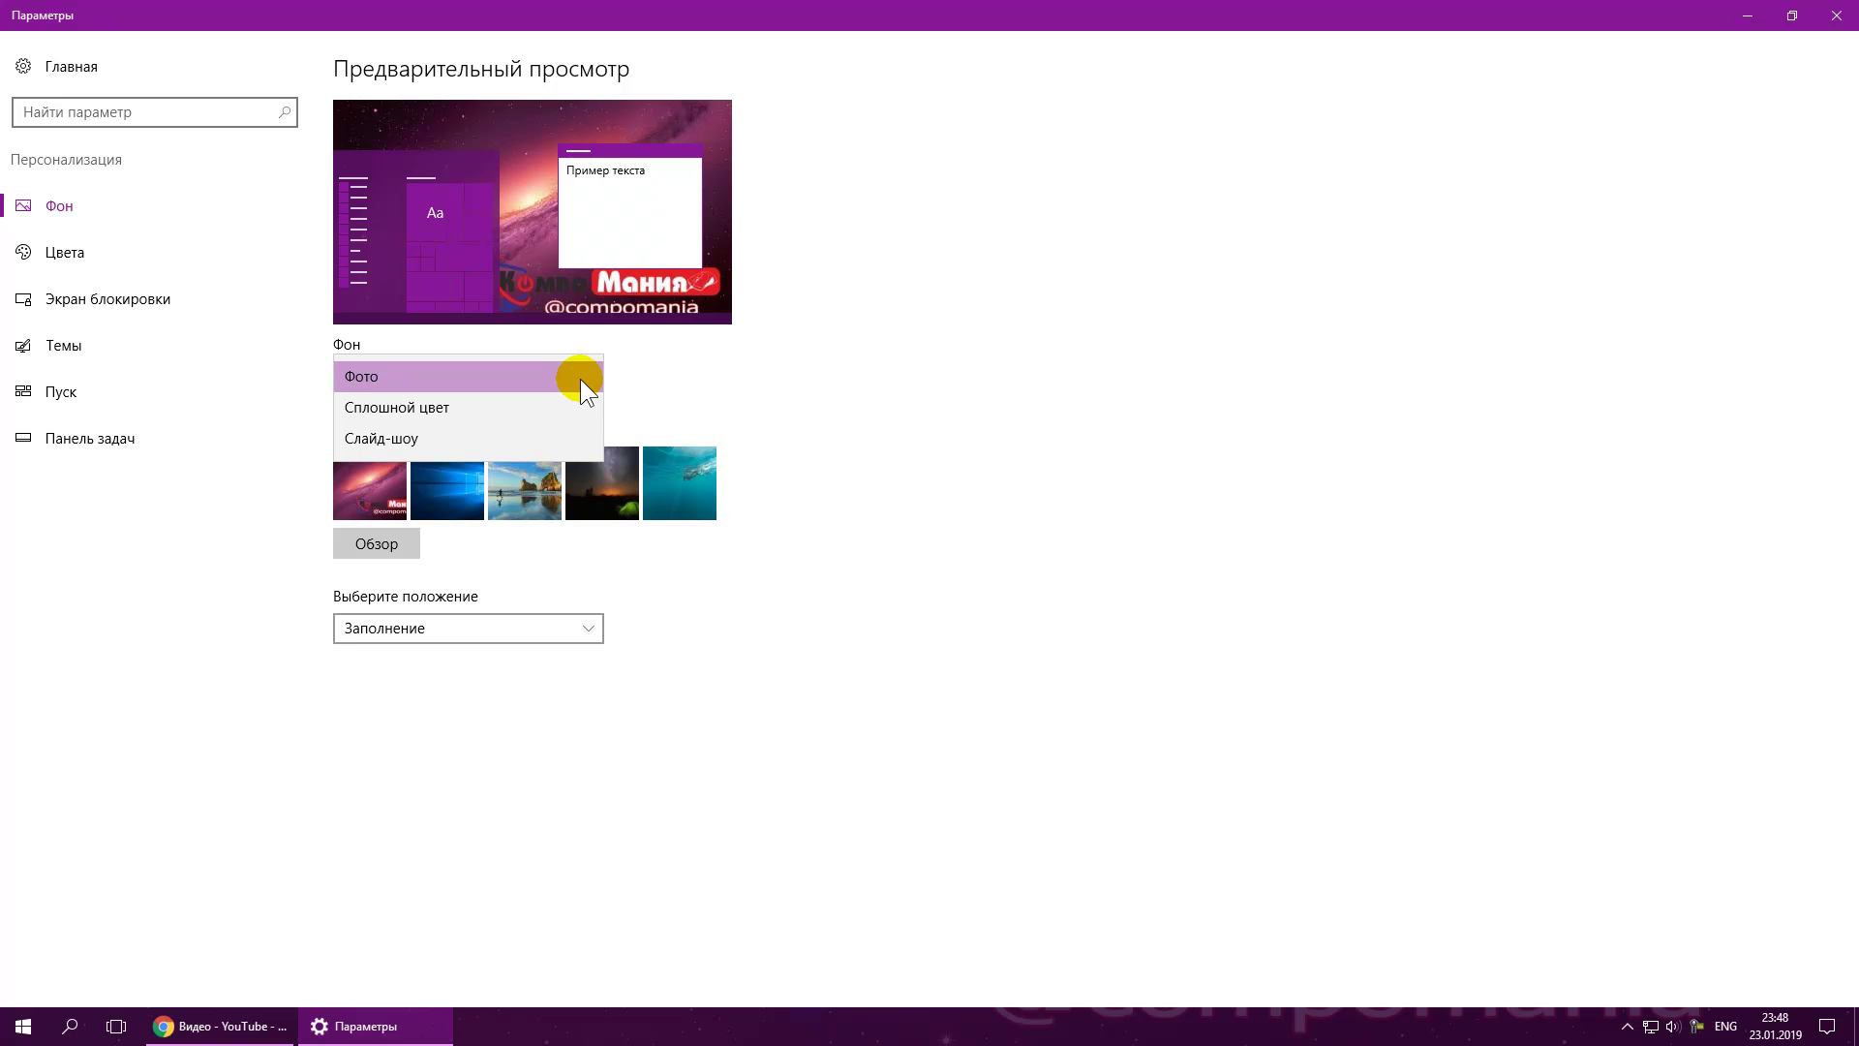
{"action": "left_click", "coordinate": [512, 437]}
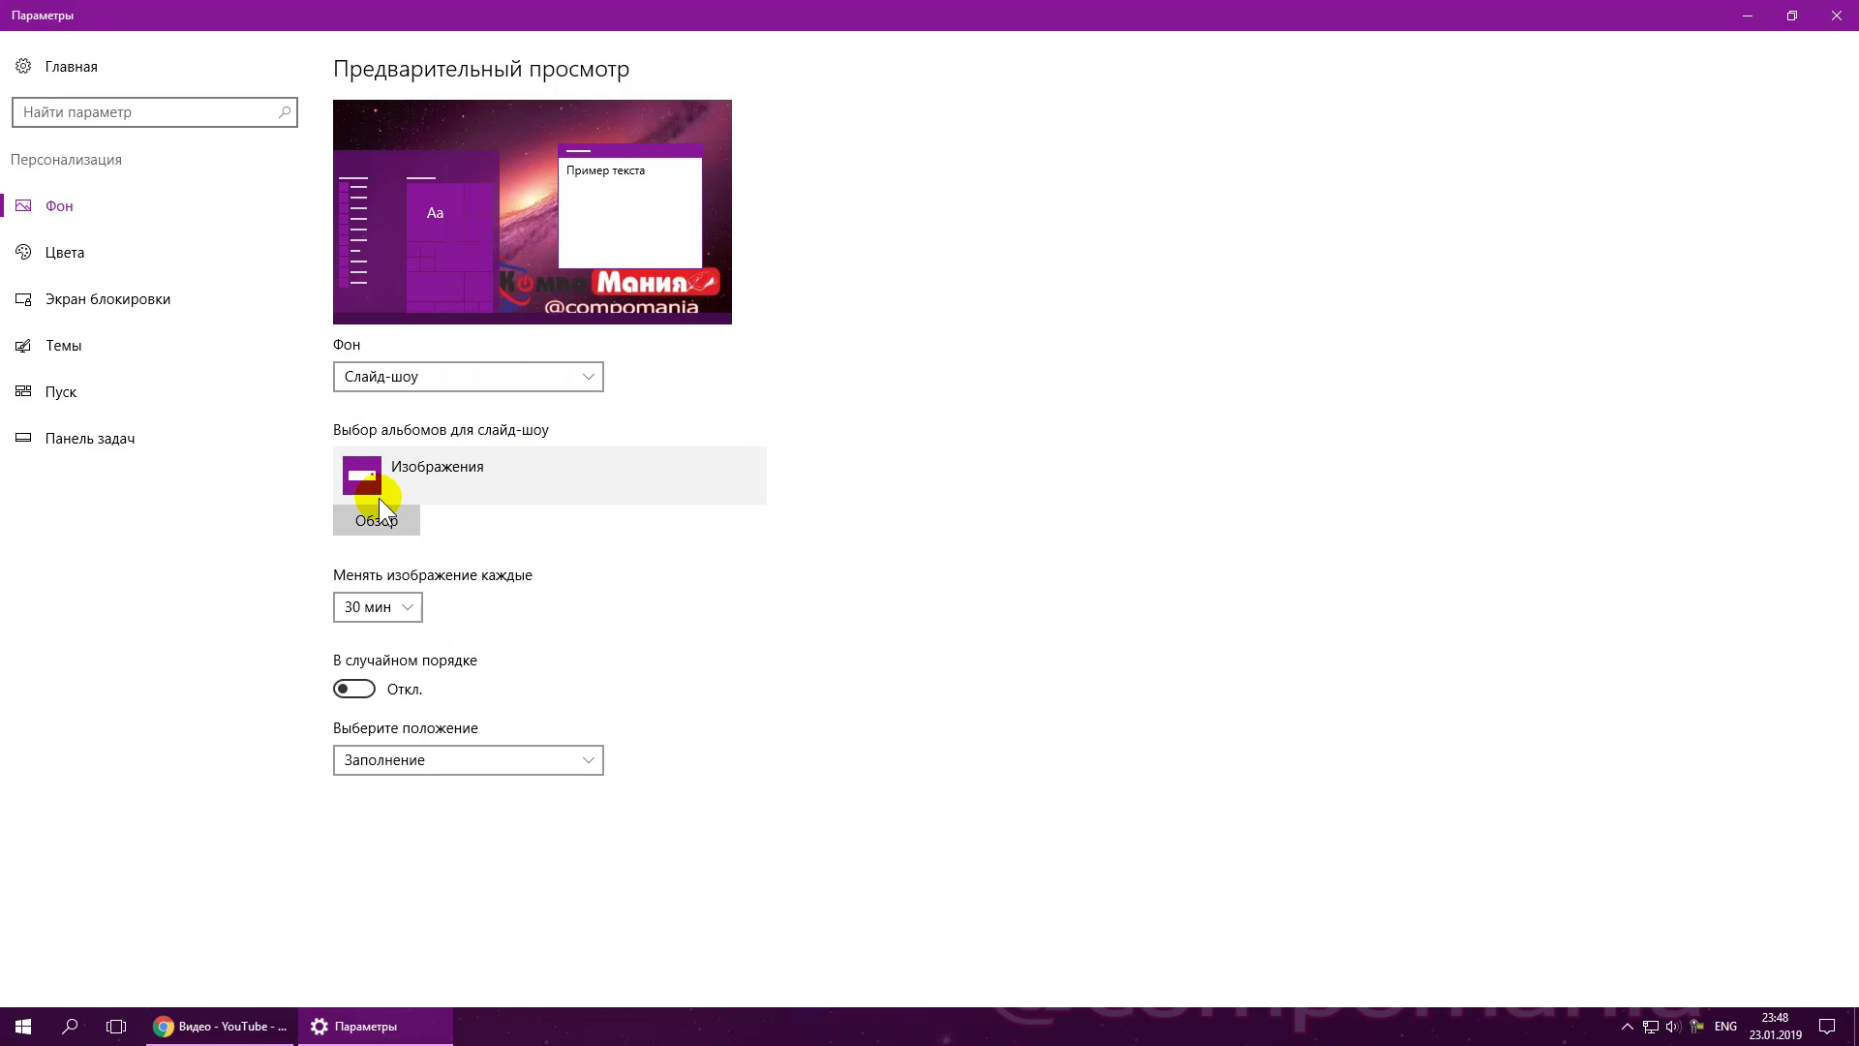
{"action": "left_click", "coordinate": [403, 520]}
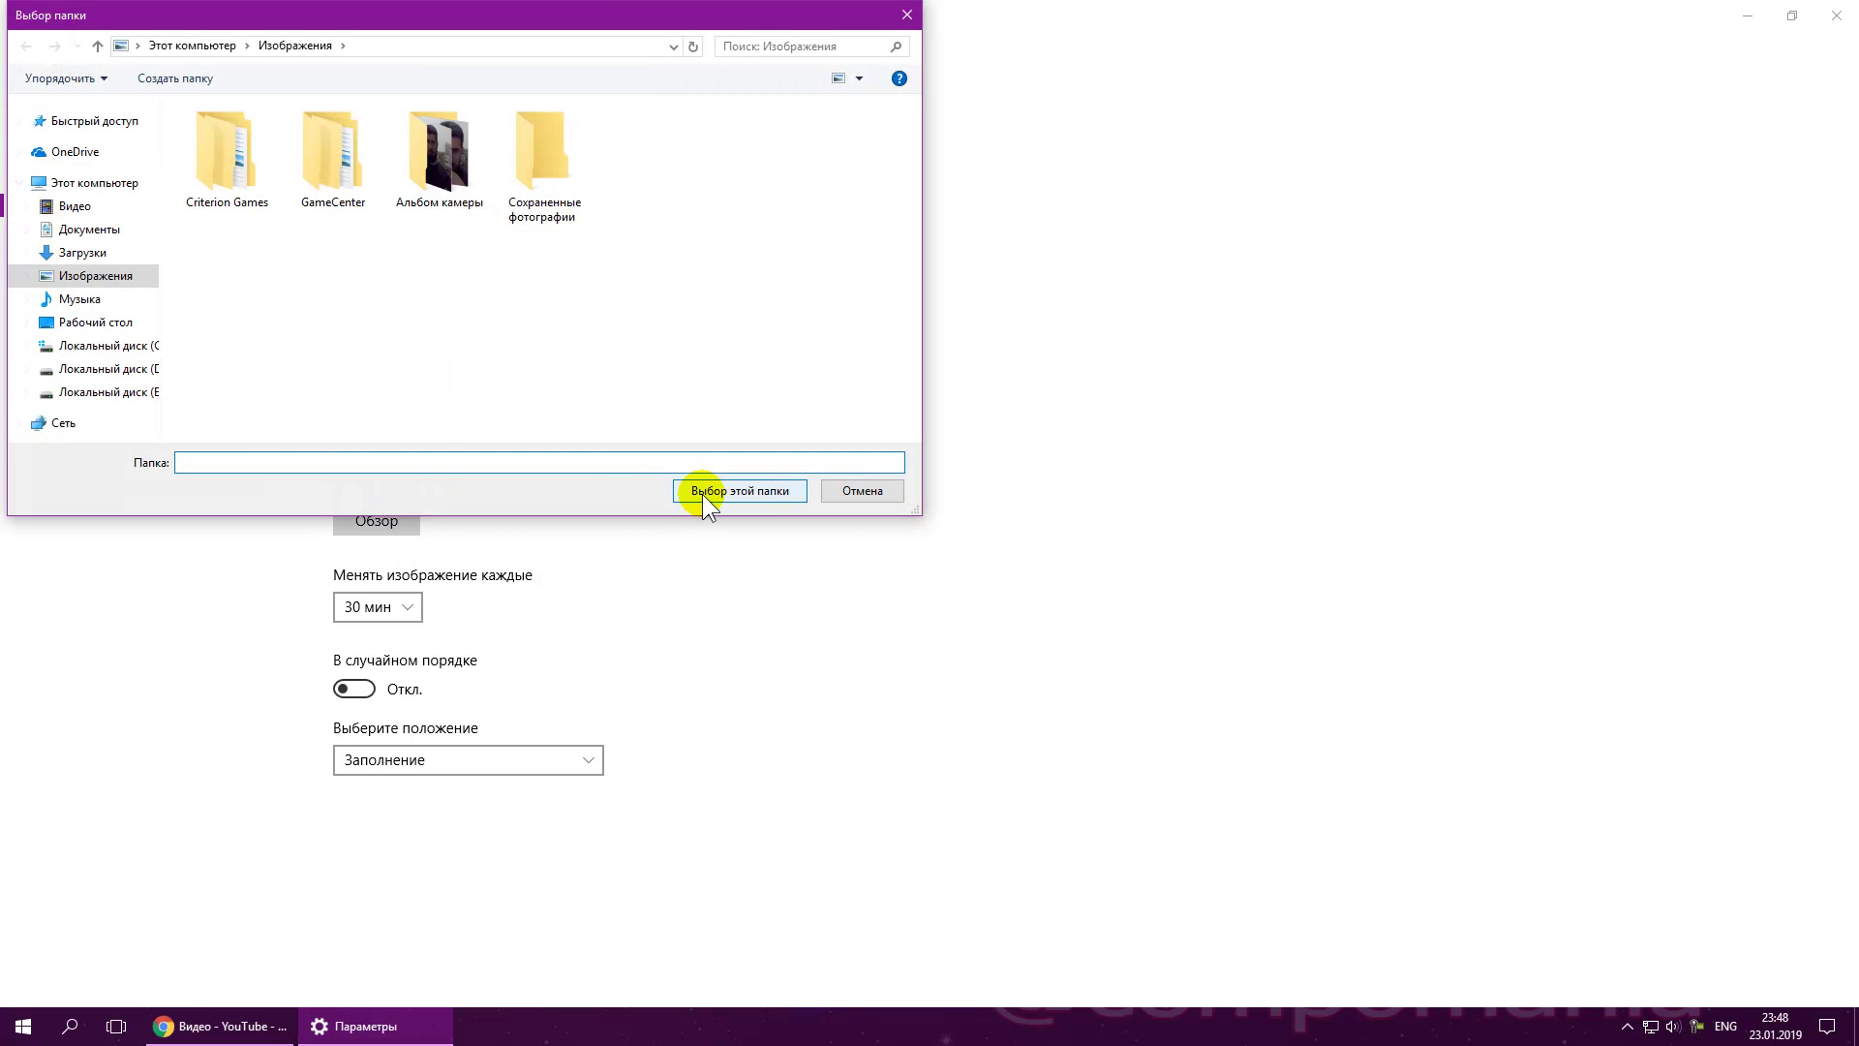
{"action": "left_click", "coordinate": [438, 180]}
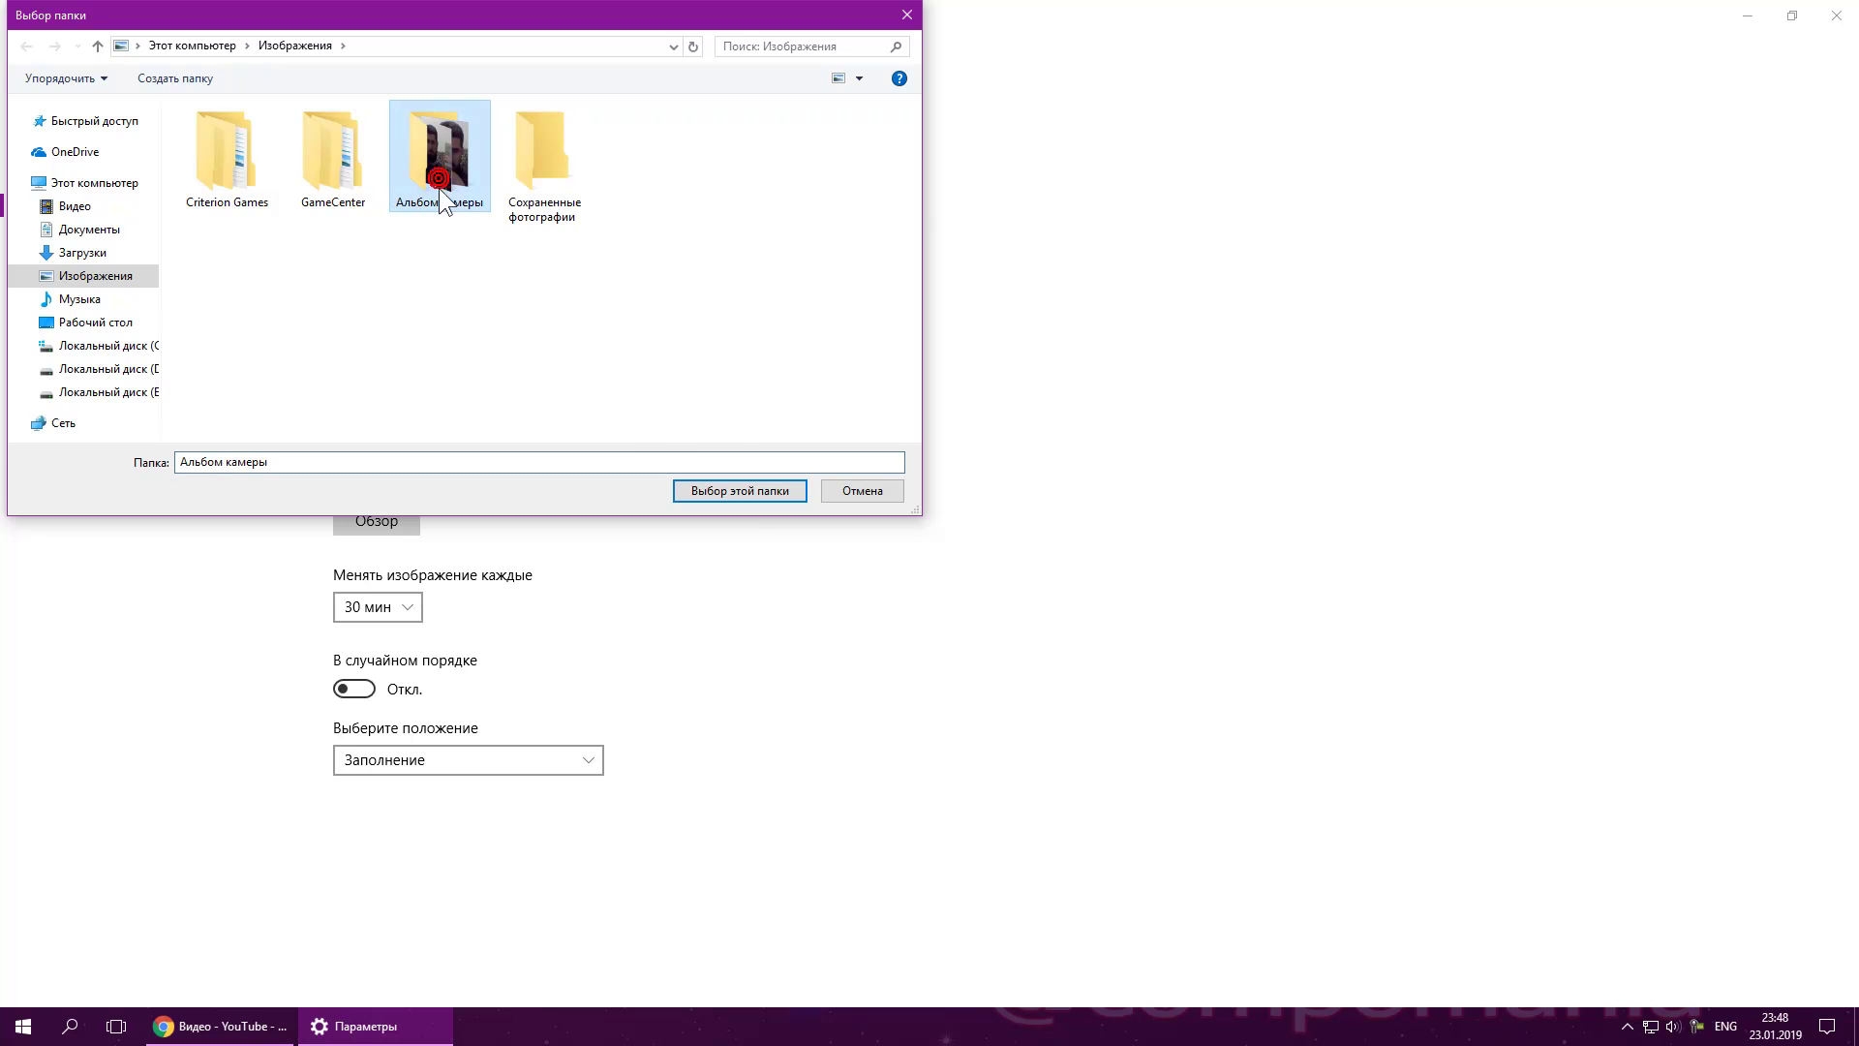
{"action": "left_click", "coordinate": [854, 490]}
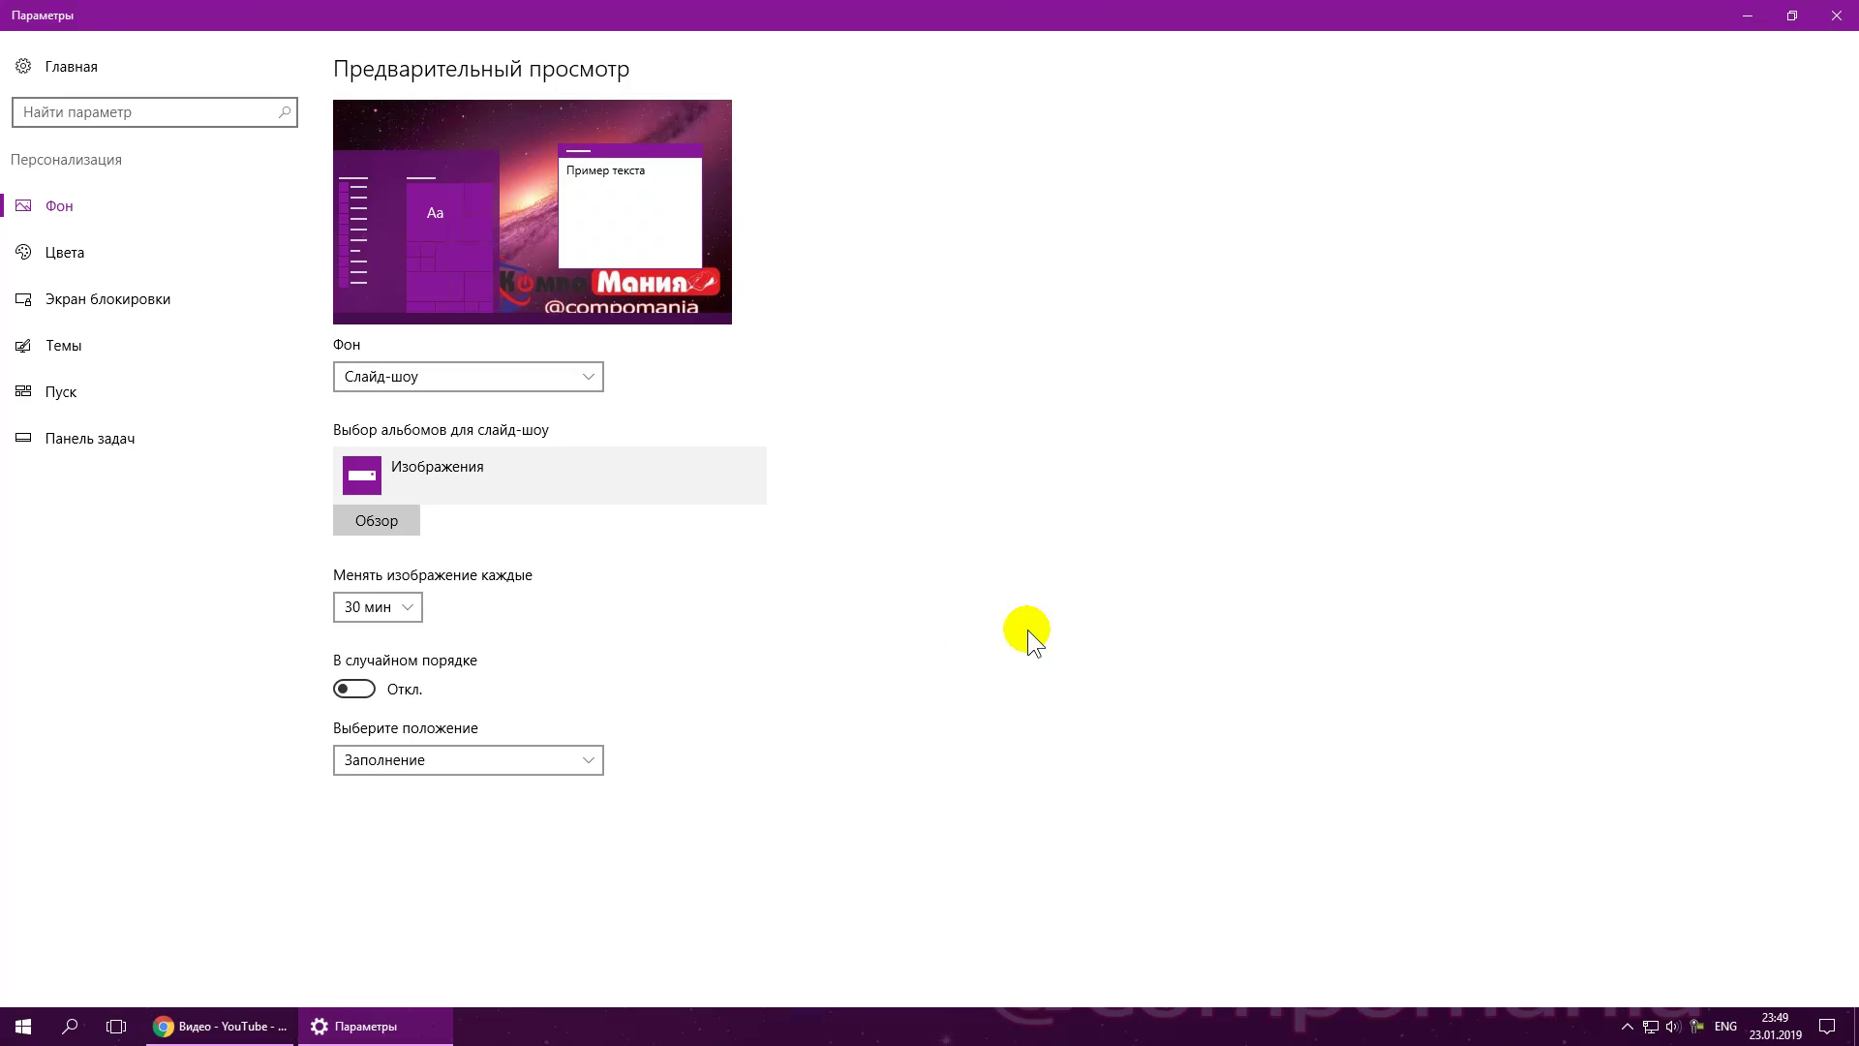
Step: Look through the slideshow's picture change intervals without choosing one, and set the background type back to Фото
{"action": "left_click", "coordinate": [402, 607]}
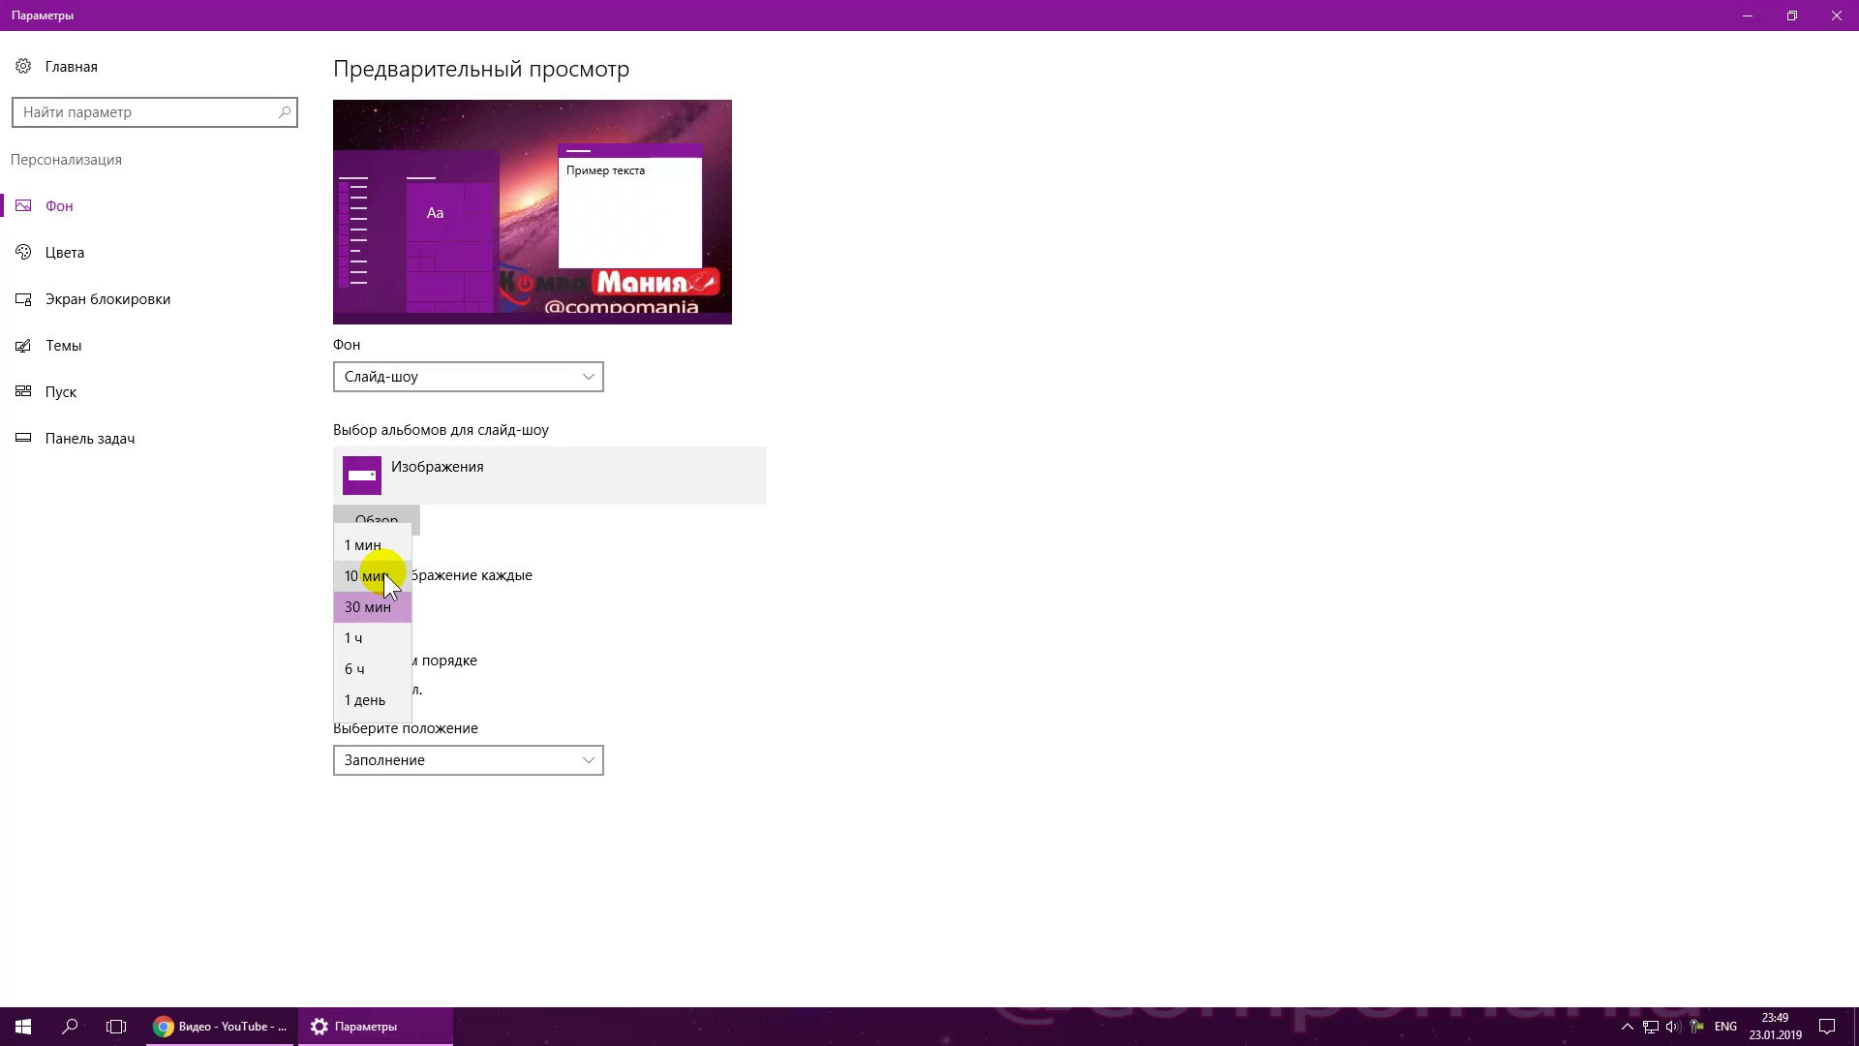
{"action": "left_click", "coordinate": [839, 844]}
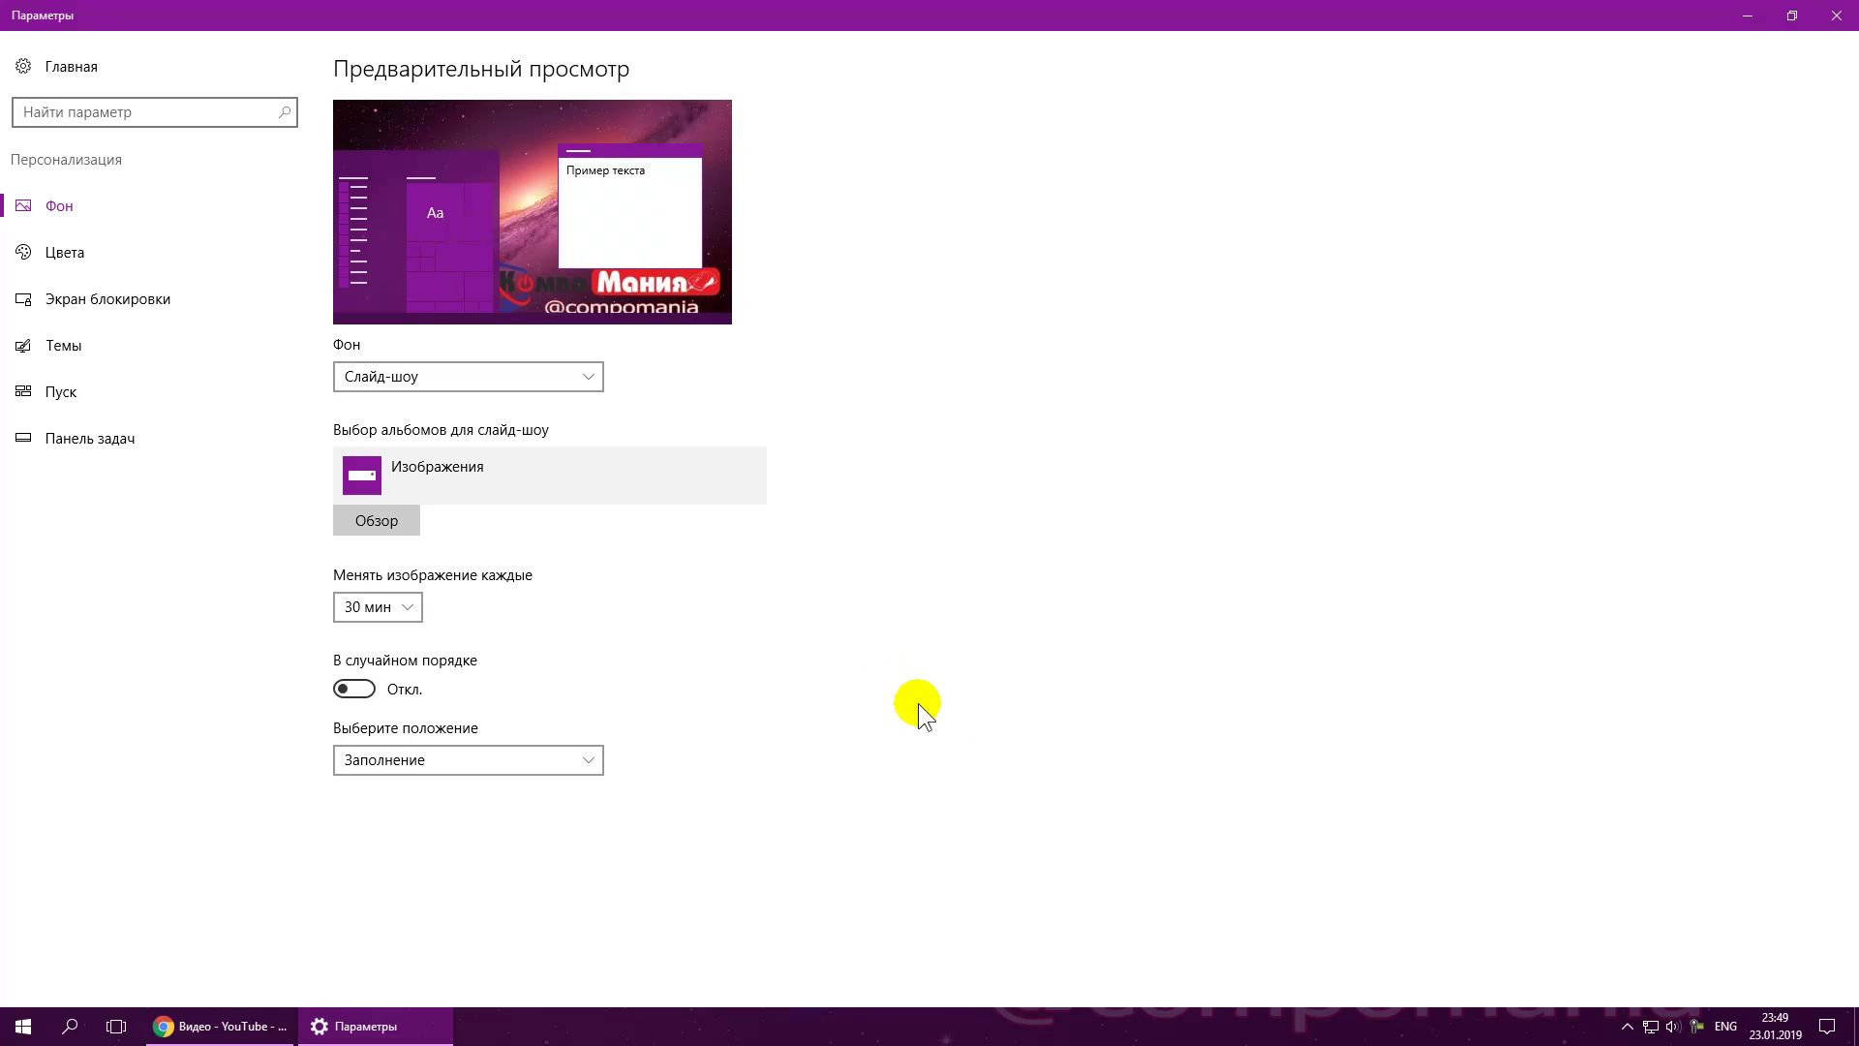
{"action": "left_click", "coordinate": [470, 376]}
{"action": "left_click", "coordinate": [440, 313]}
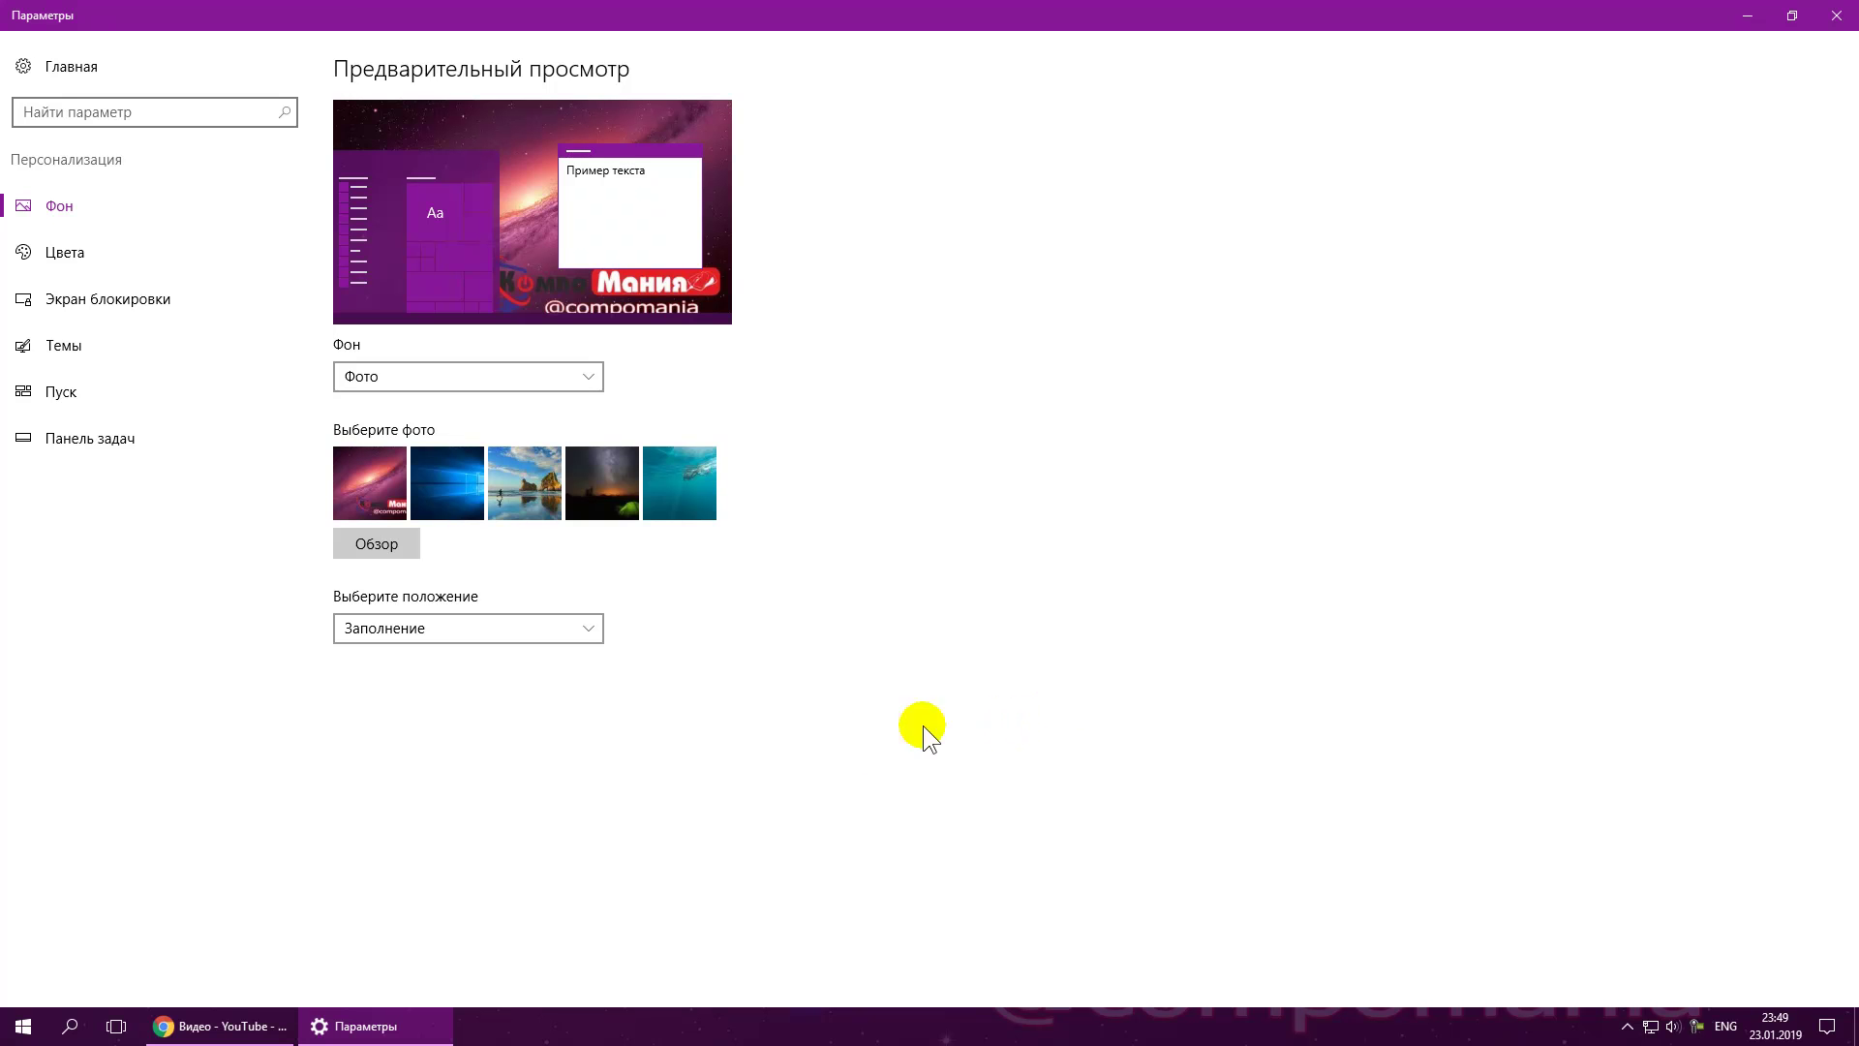
Step: Open the Цвета settings and try yellow and green accent colors, and reselect the dark purple at the end of the third row
{"action": "left_click", "coordinate": [95, 244]}
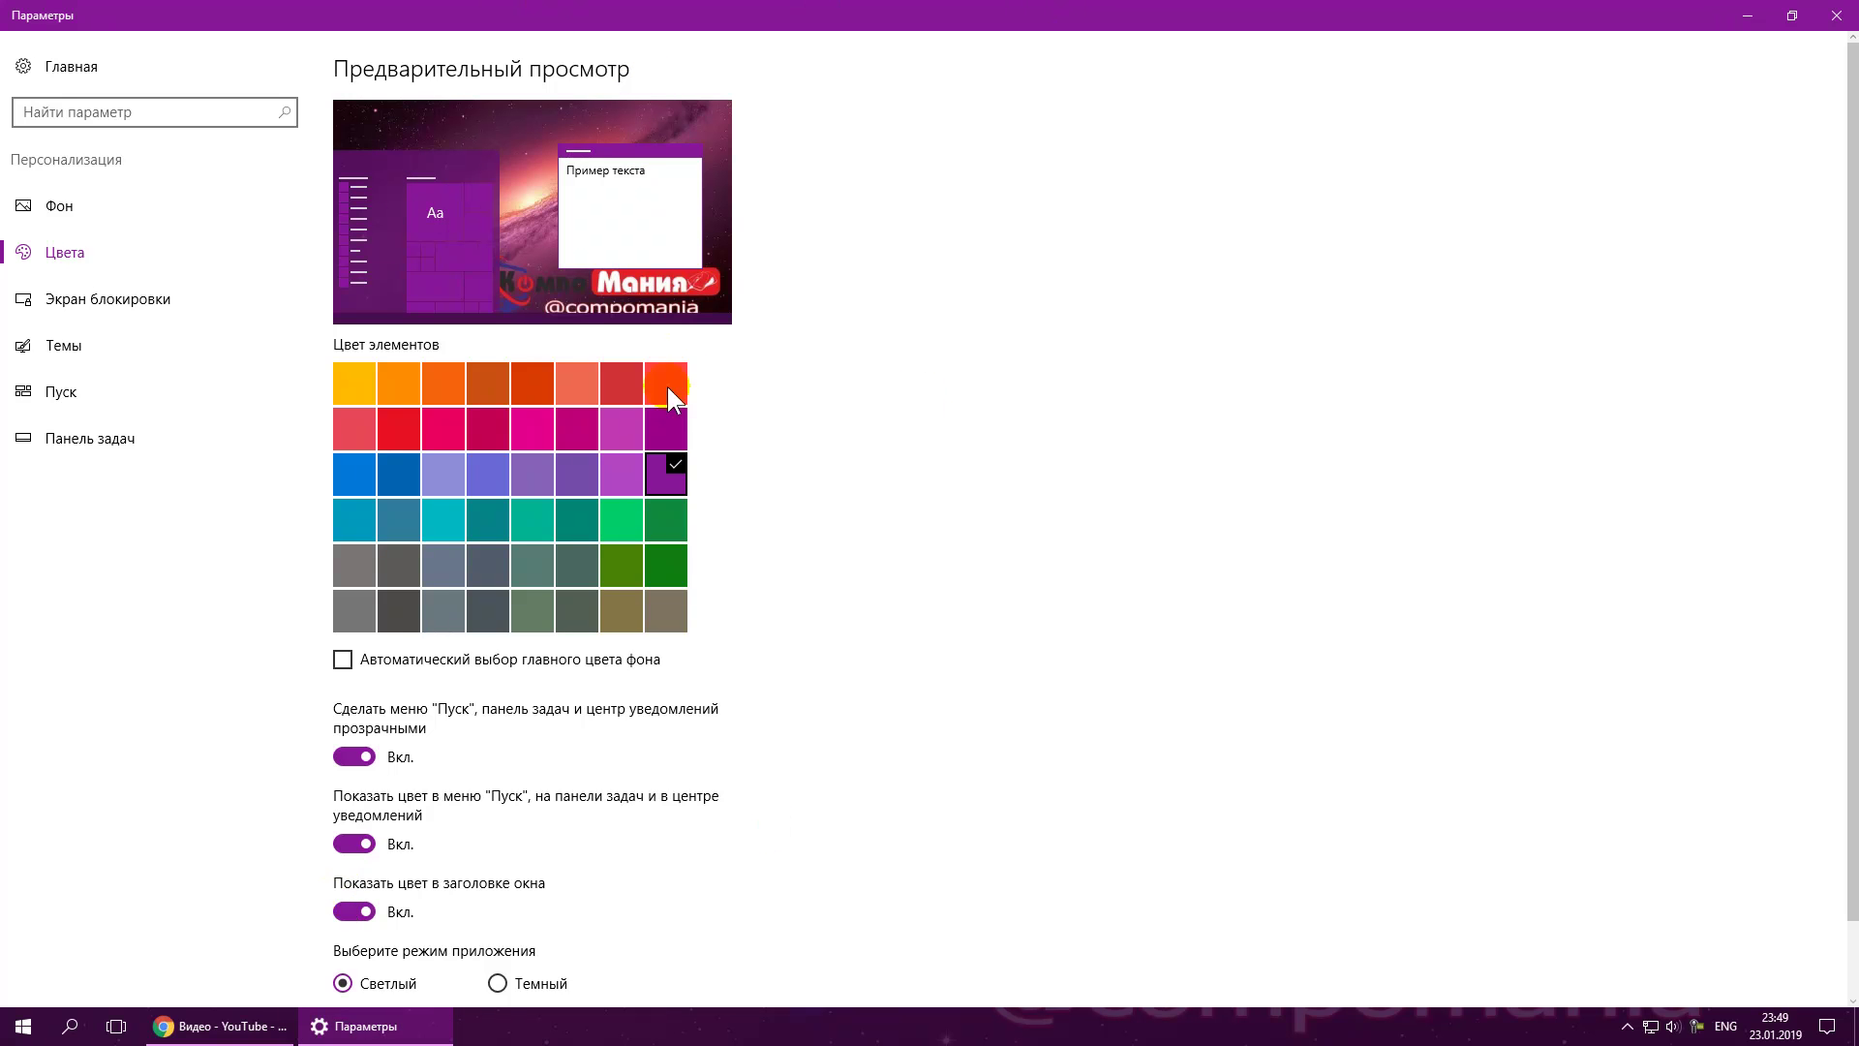
{"action": "left_click", "coordinate": [351, 393]}
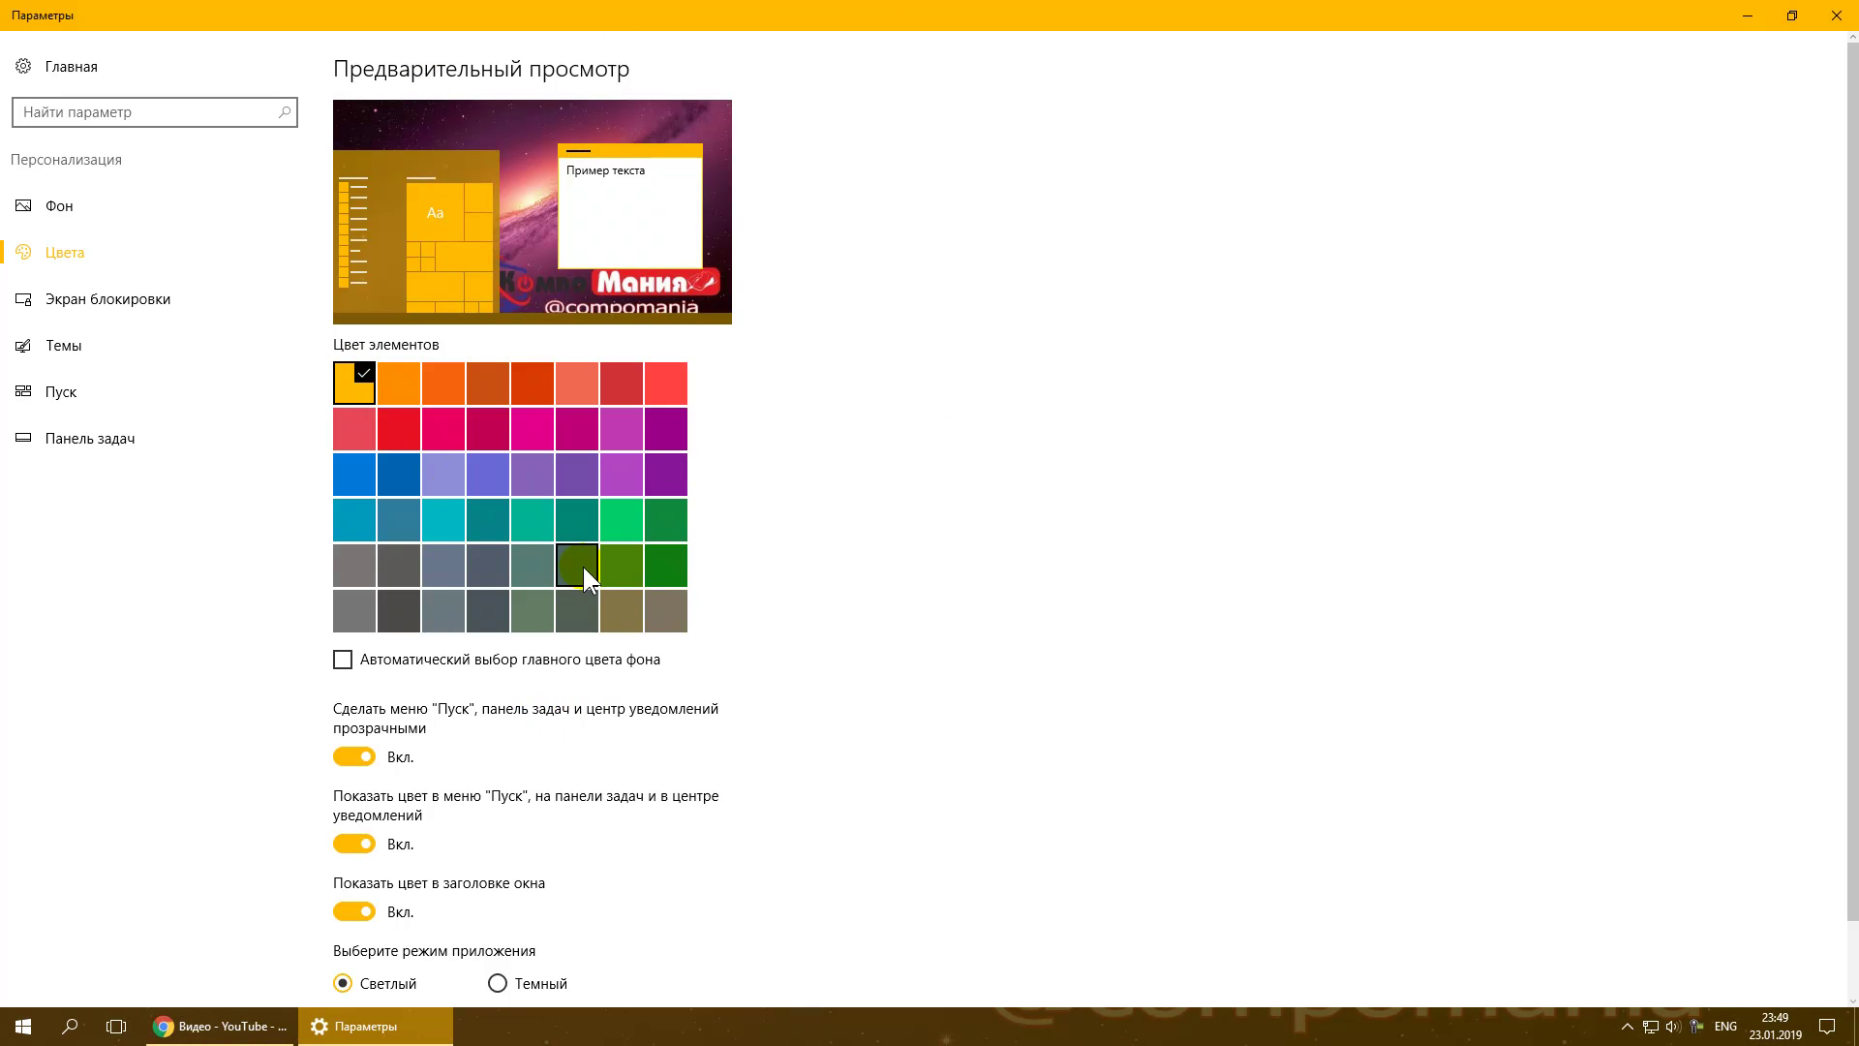
{"action": "left_click", "coordinate": [664, 515]}
{"action": "left_click", "coordinate": [668, 568]}
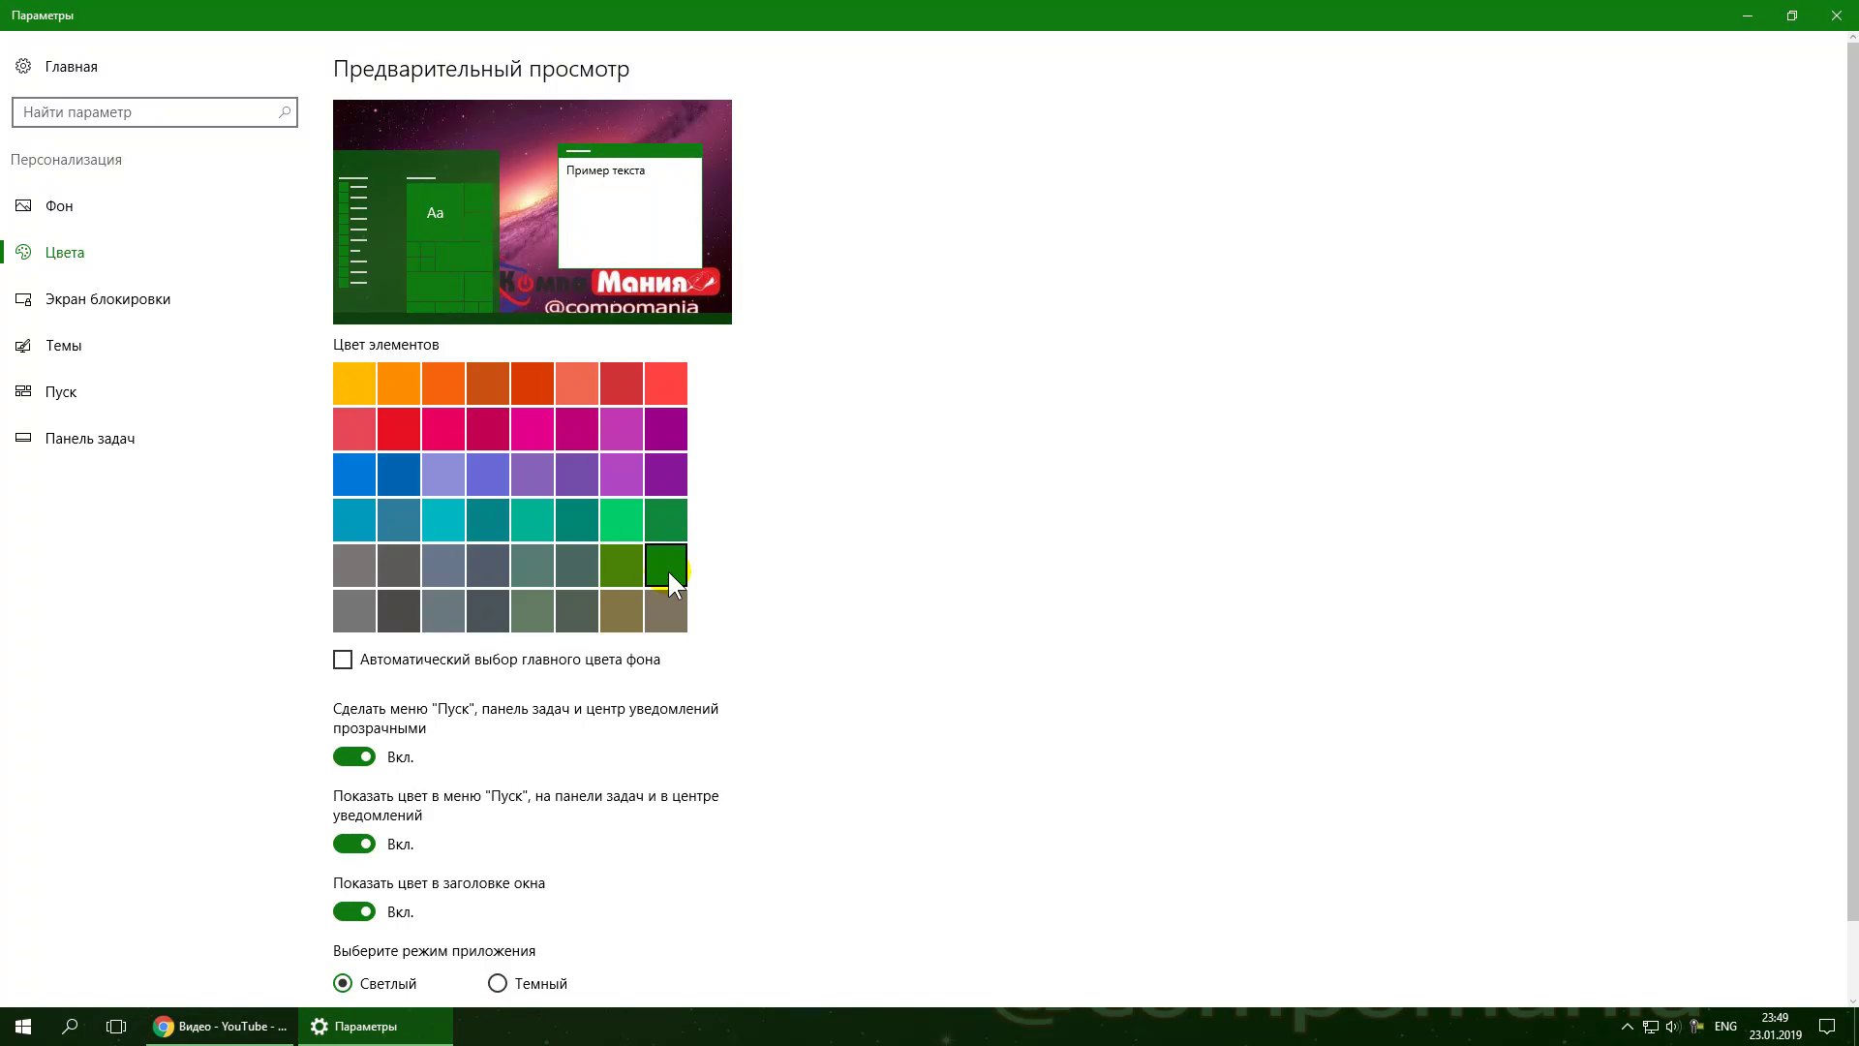
{"action": "left_click", "coordinate": [666, 472]}
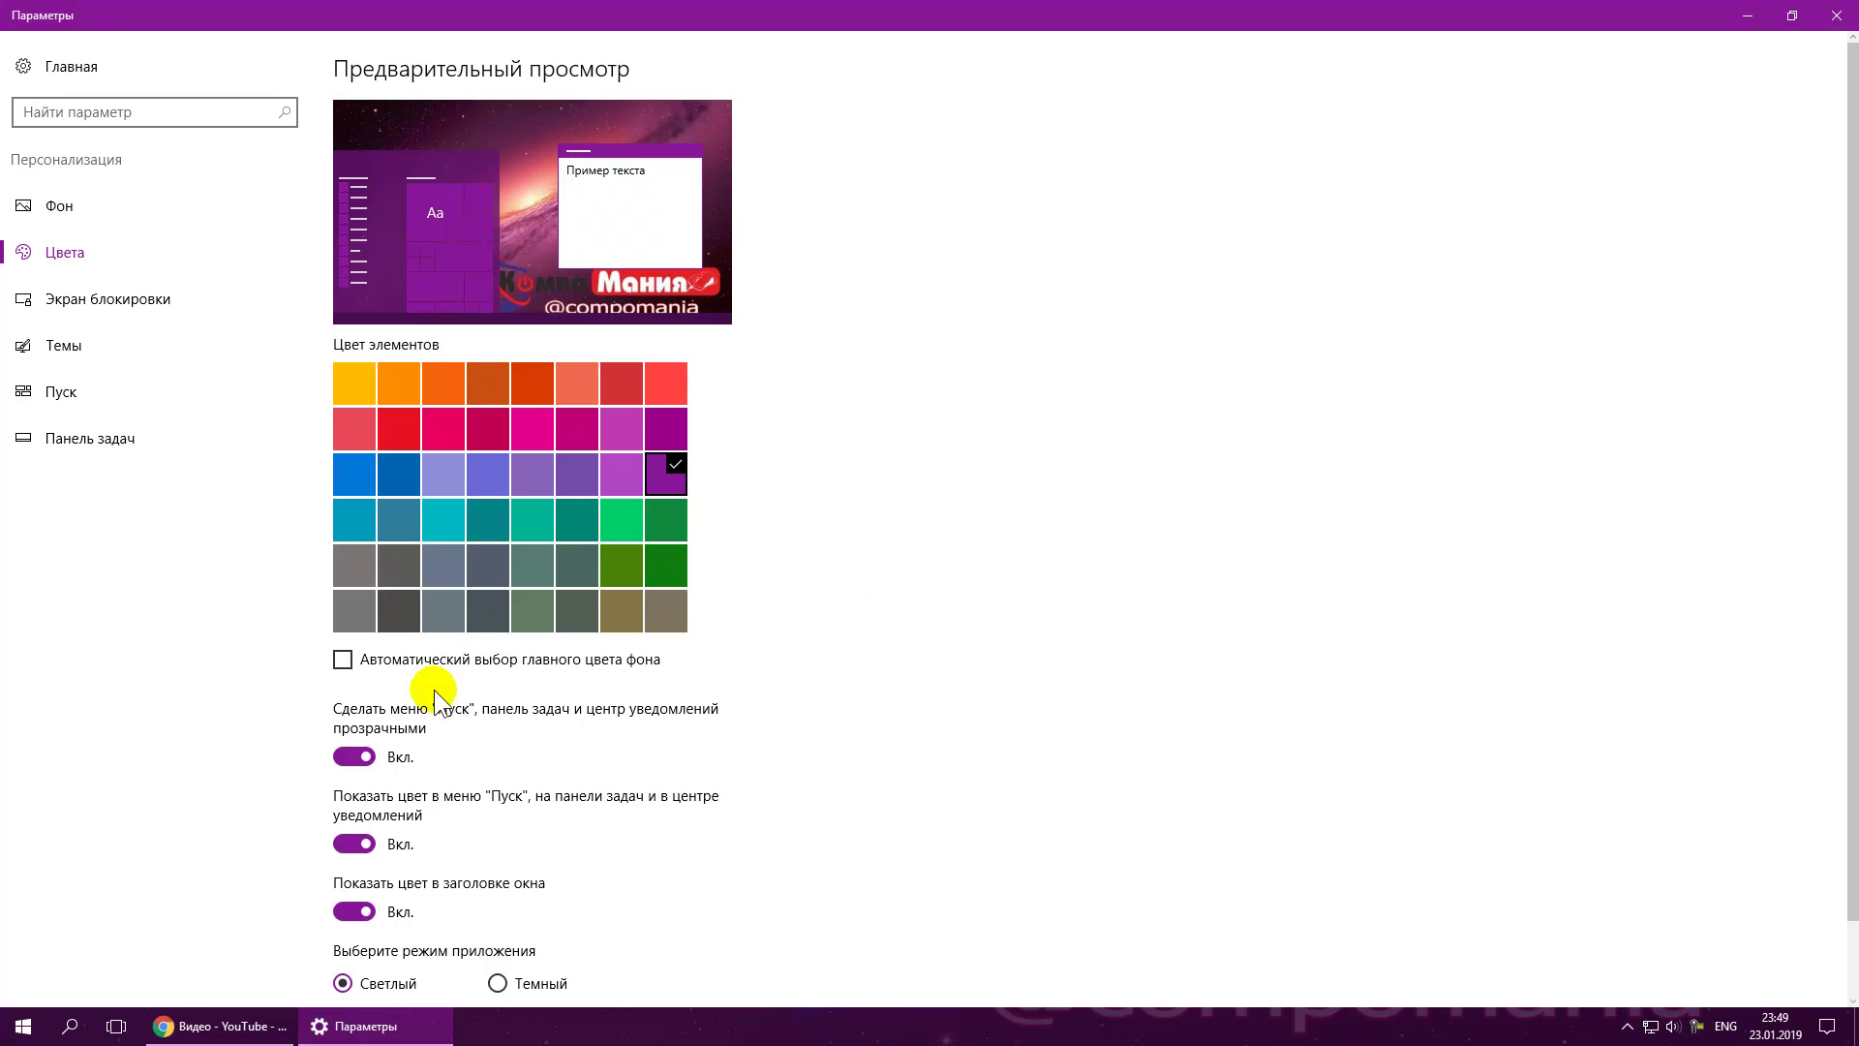
Step: Turn transparency of the Start menu, taskbar and action center off and back on
{"action": "scroll", "coordinate": [484, 717], "scroll_direction": "down", "scroll_amount": 1}
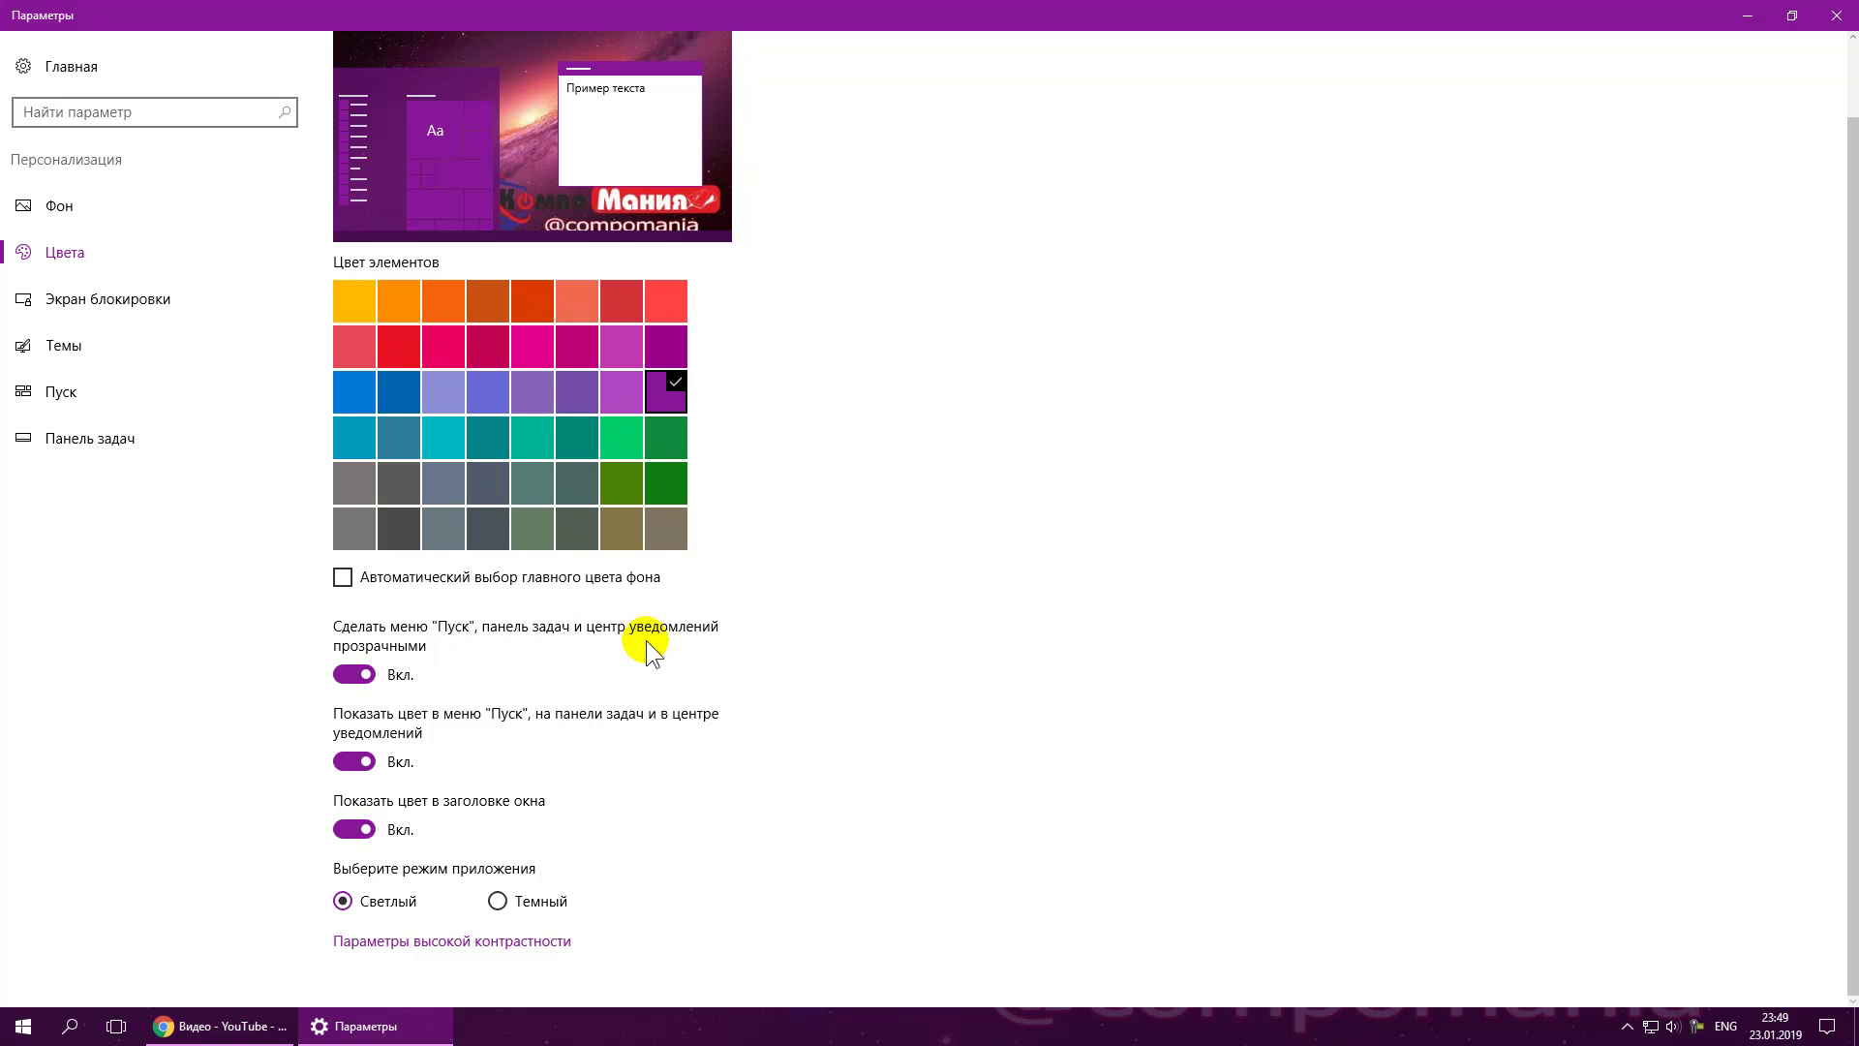
{"action": "left_click", "coordinate": [364, 675]}
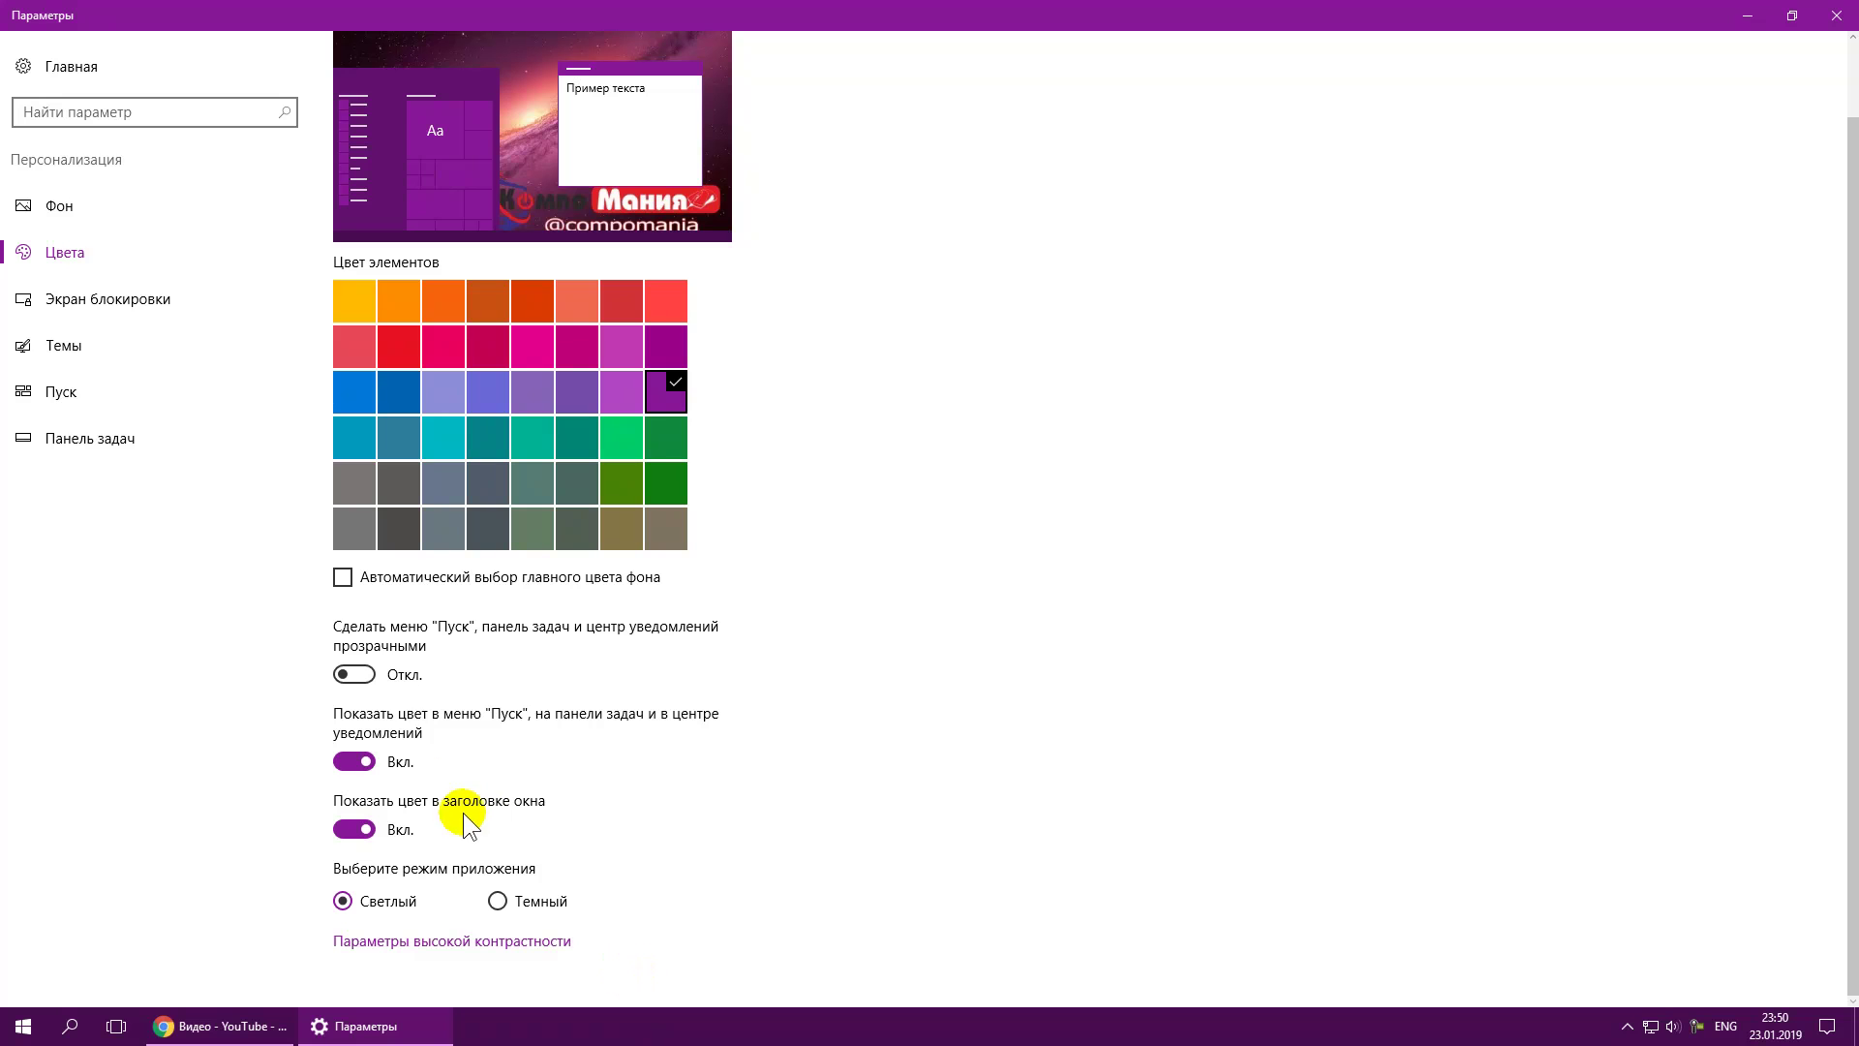
{"action": "left_click", "coordinate": [359, 674]}
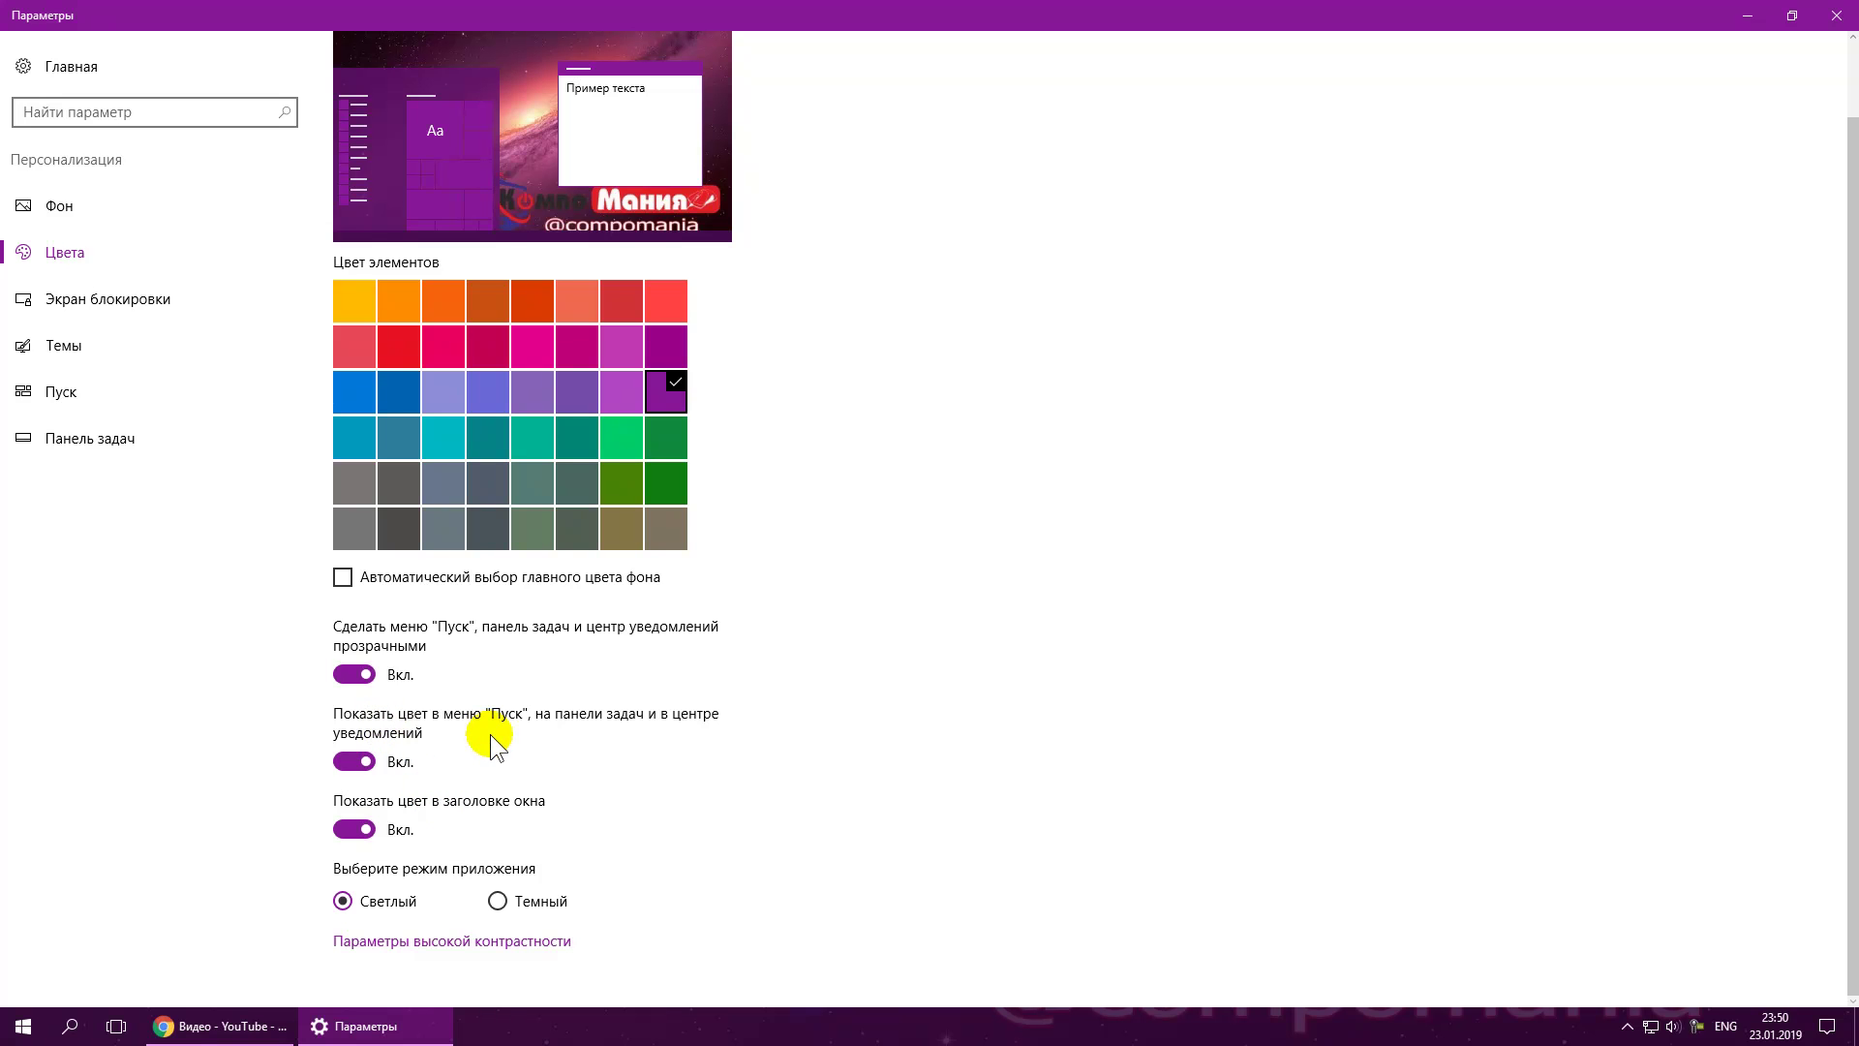
Step: Turn off the accent color for the Start menu, taskbar and action center, and check the look of the open Start menu
{"action": "left_click", "coordinate": [351, 763]}
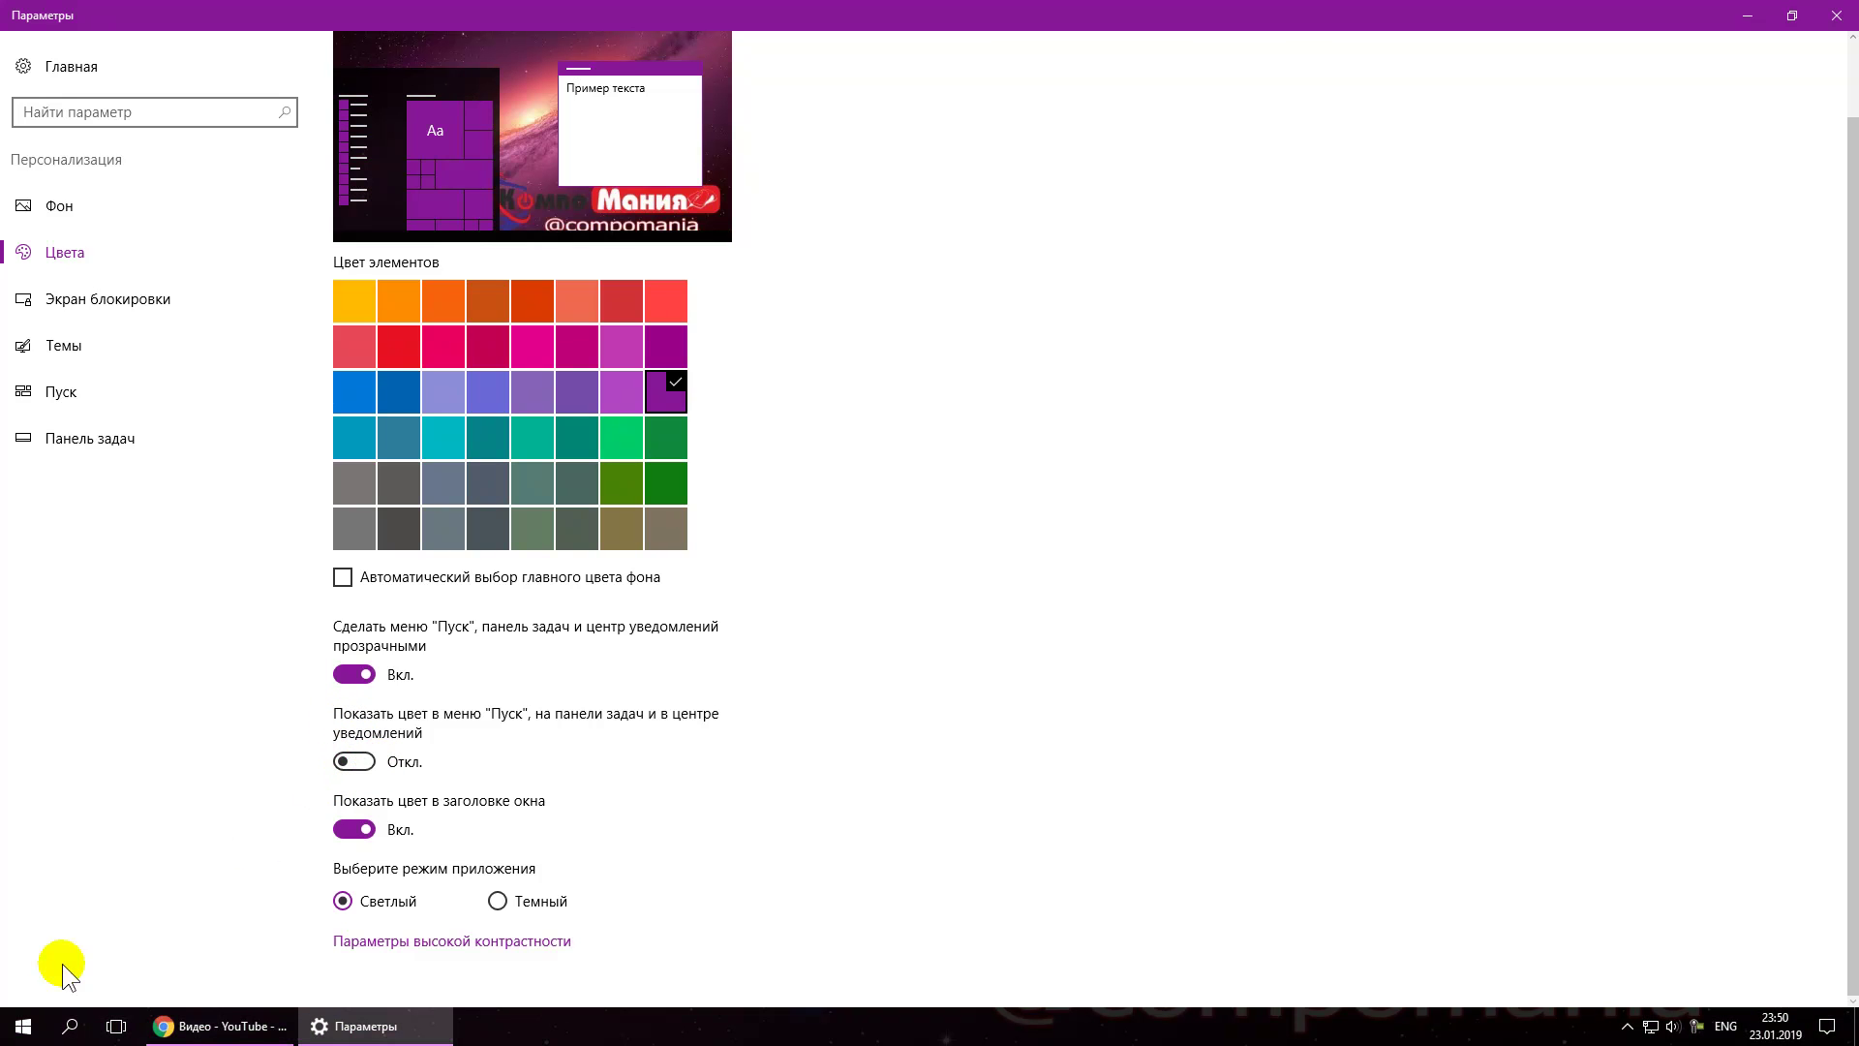
{"action": "key", "text": "super"}
{"action": "left_click", "coordinate": [1027, 800]}
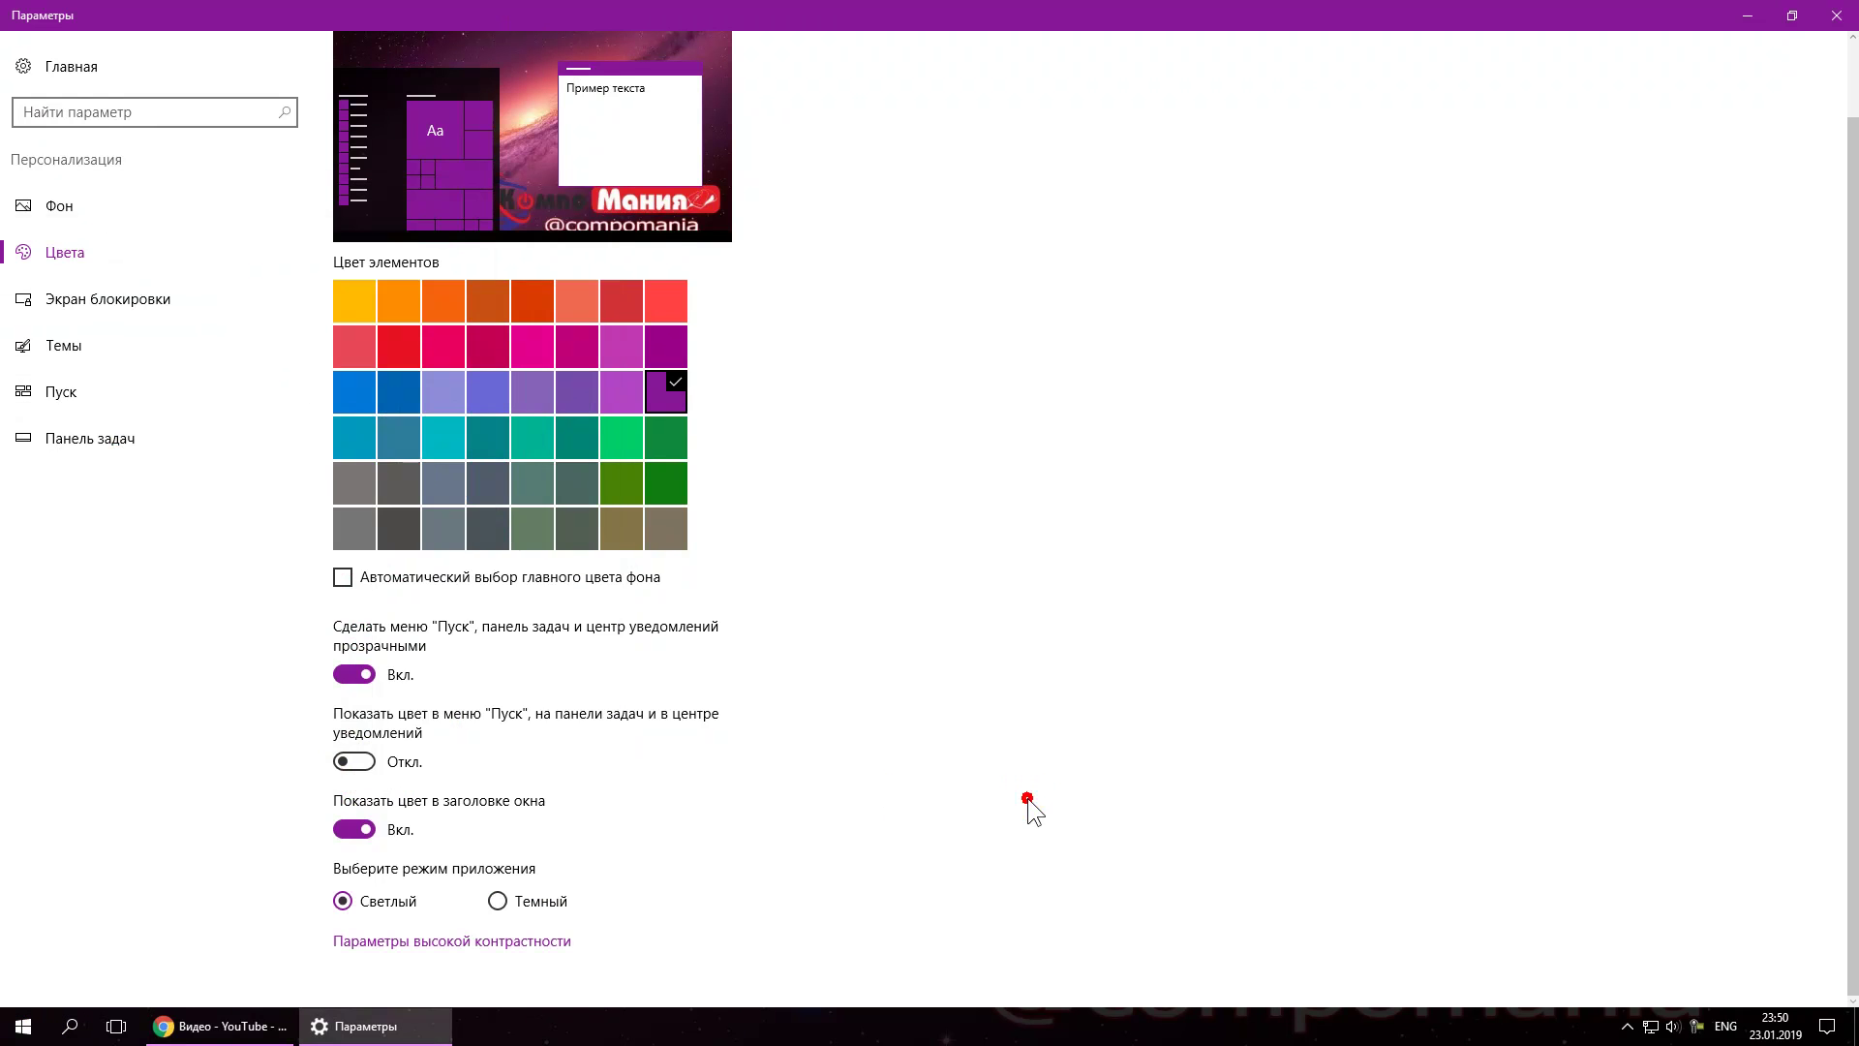
{"action": "left_click", "coordinate": [29, 1029]}
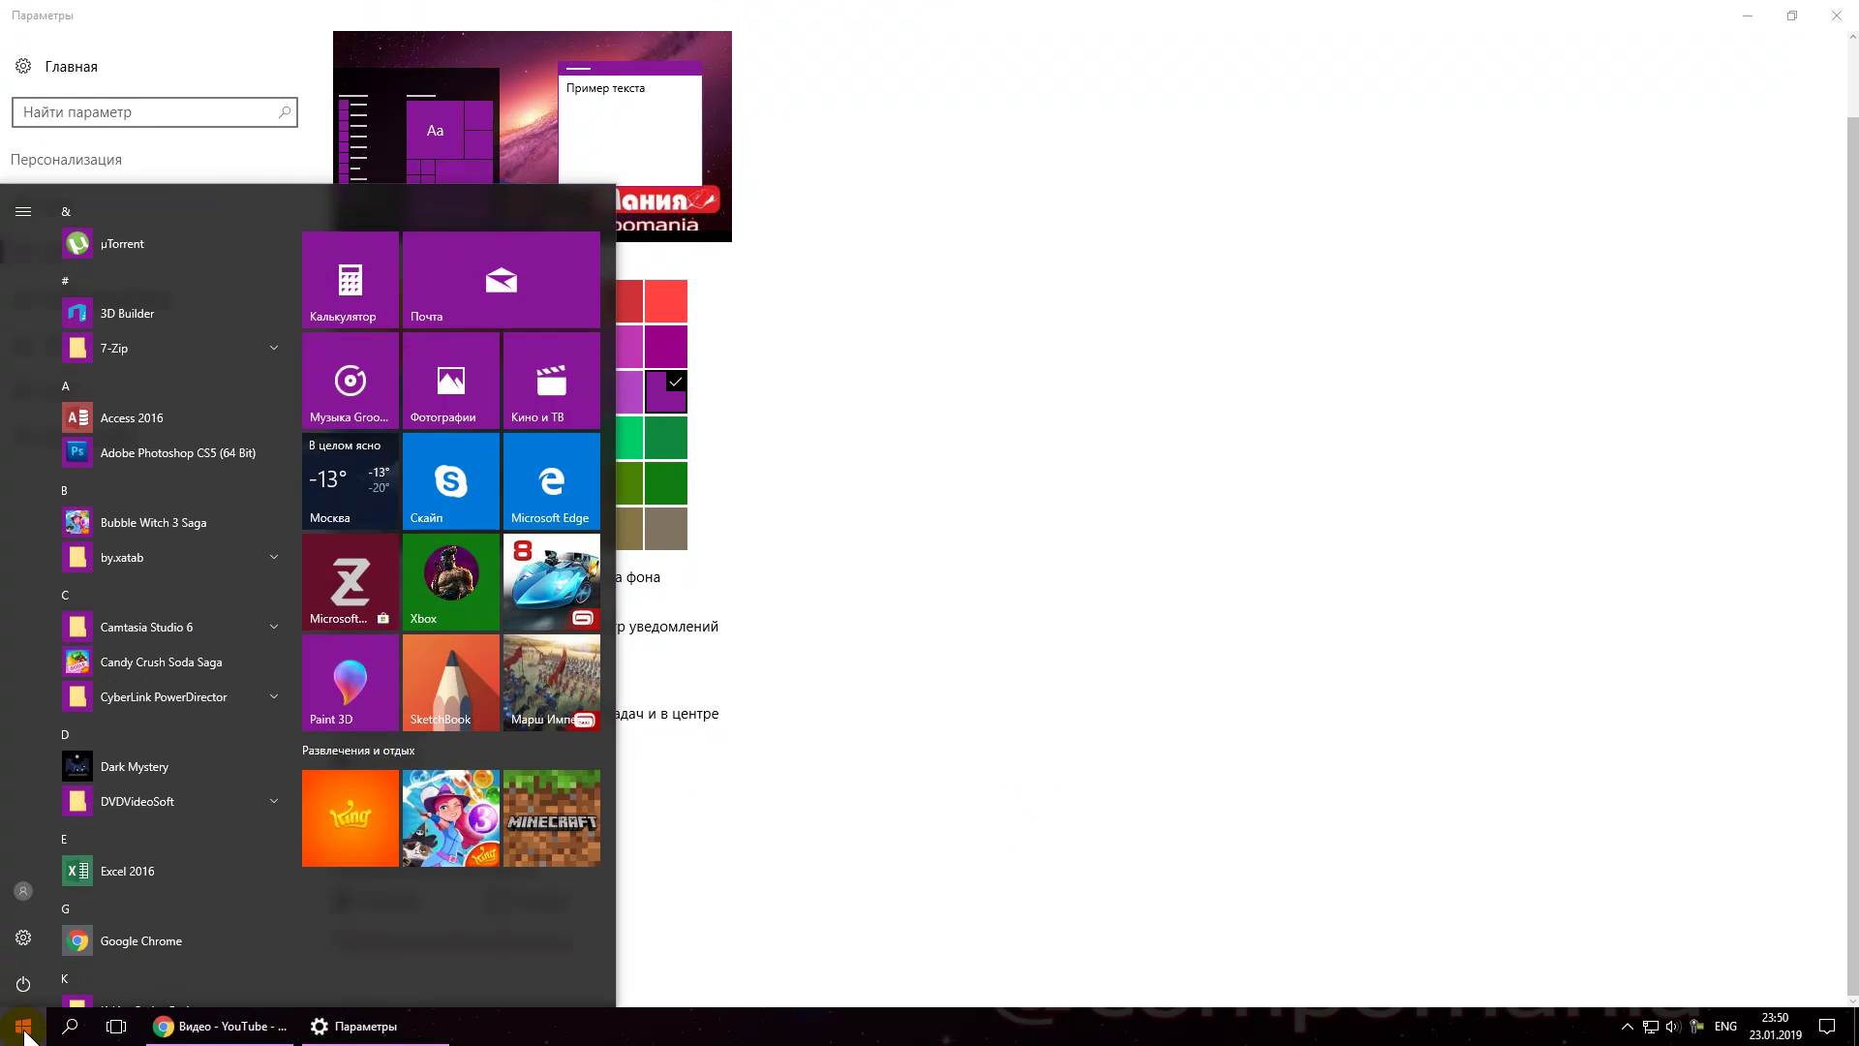
{"action": "left_click", "coordinate": [786, 901]}
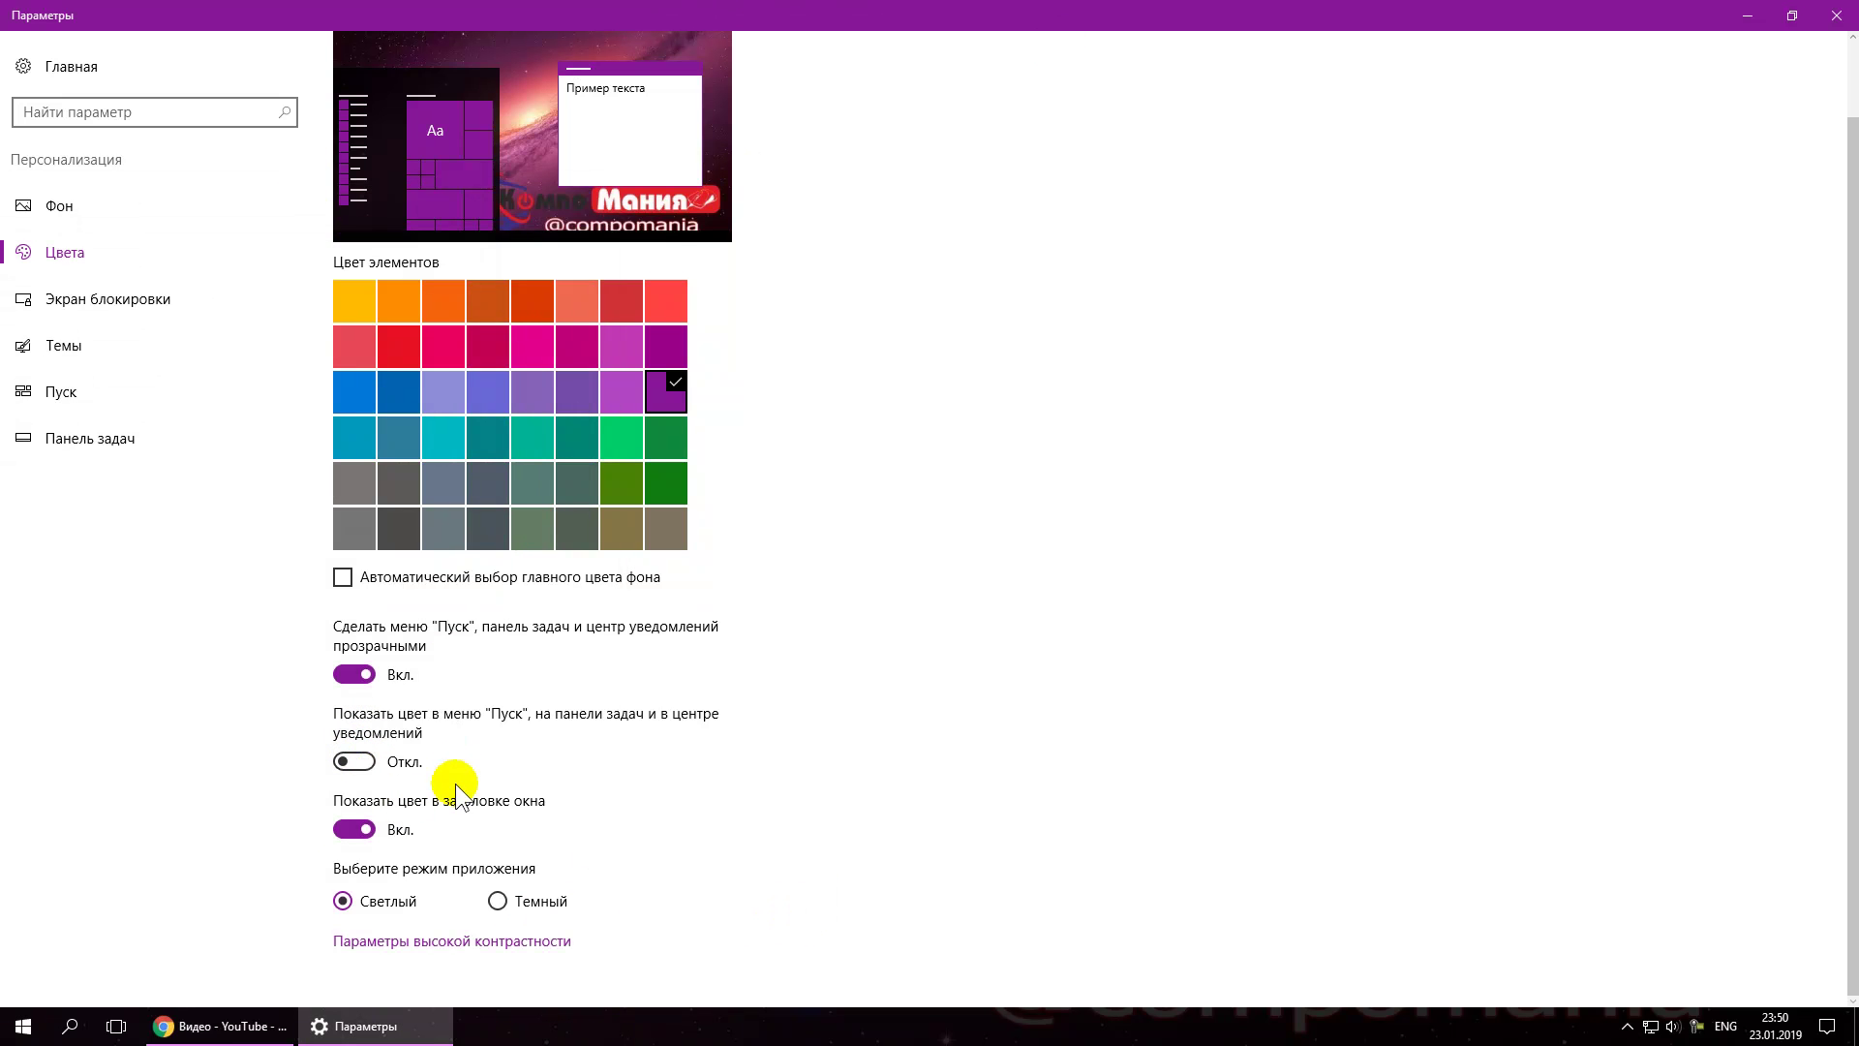
Step: Turn the window title bar color off and on again, and re-enable the color for the Start menu, taskbar and action center
{"action": "left_click", "coordinate": [354, 829]}
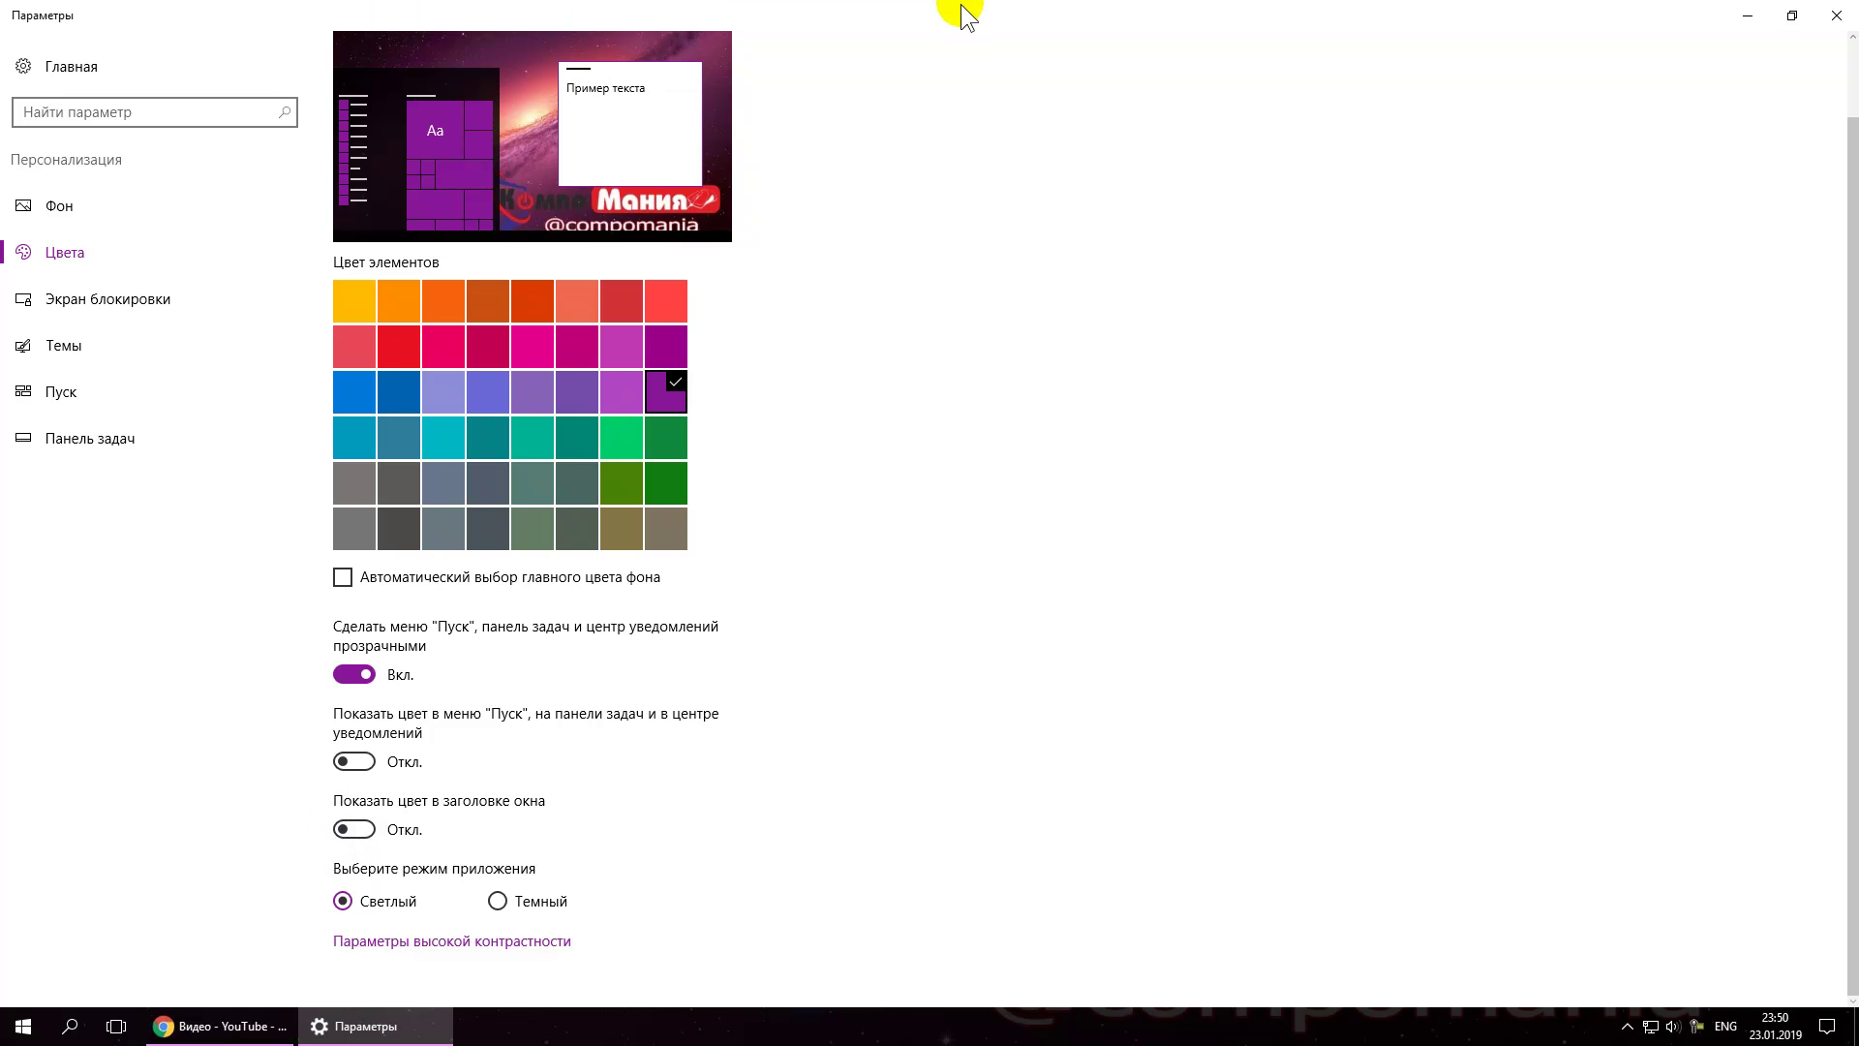
{"action": "left_click", "coordinate": [354, 828]}
{"action": "left_click", "coordinate": [363, 762]}
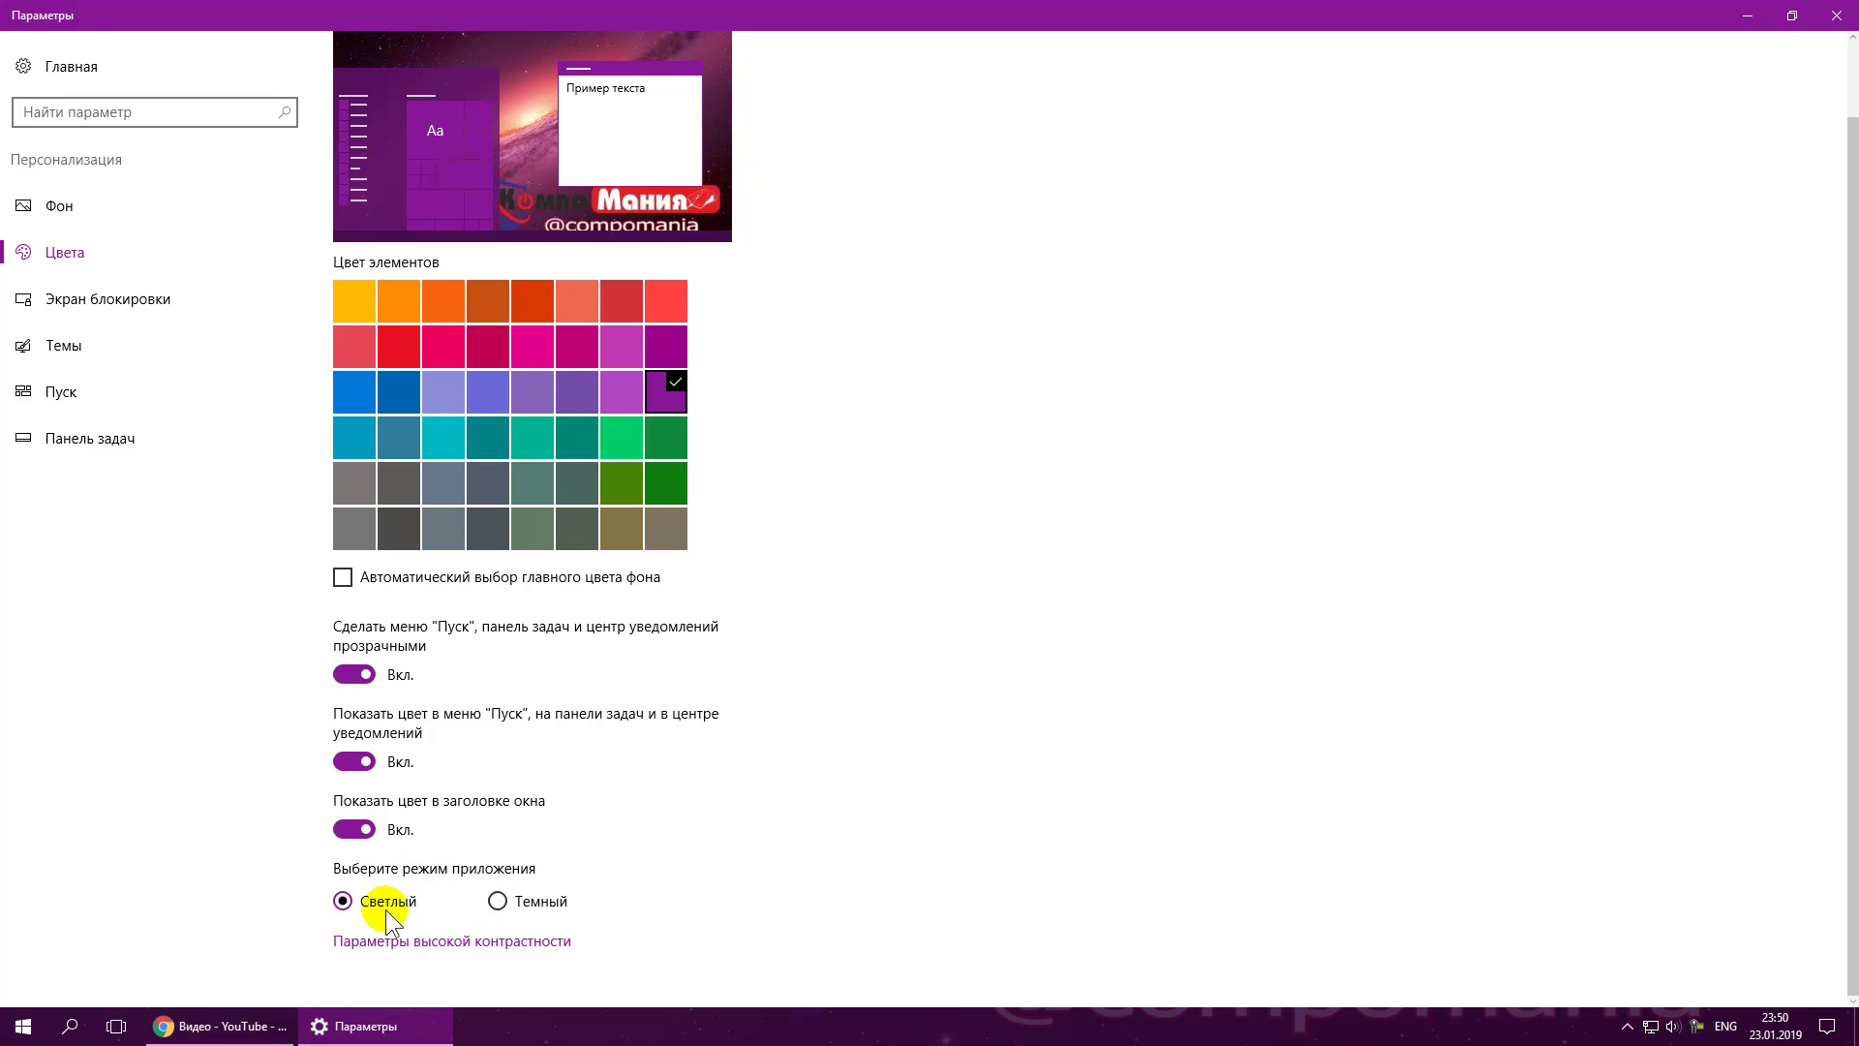
Step: Try the Темный app mode, and return to Светлый
{"action": "left_click", "coordinate": [497, 900]}
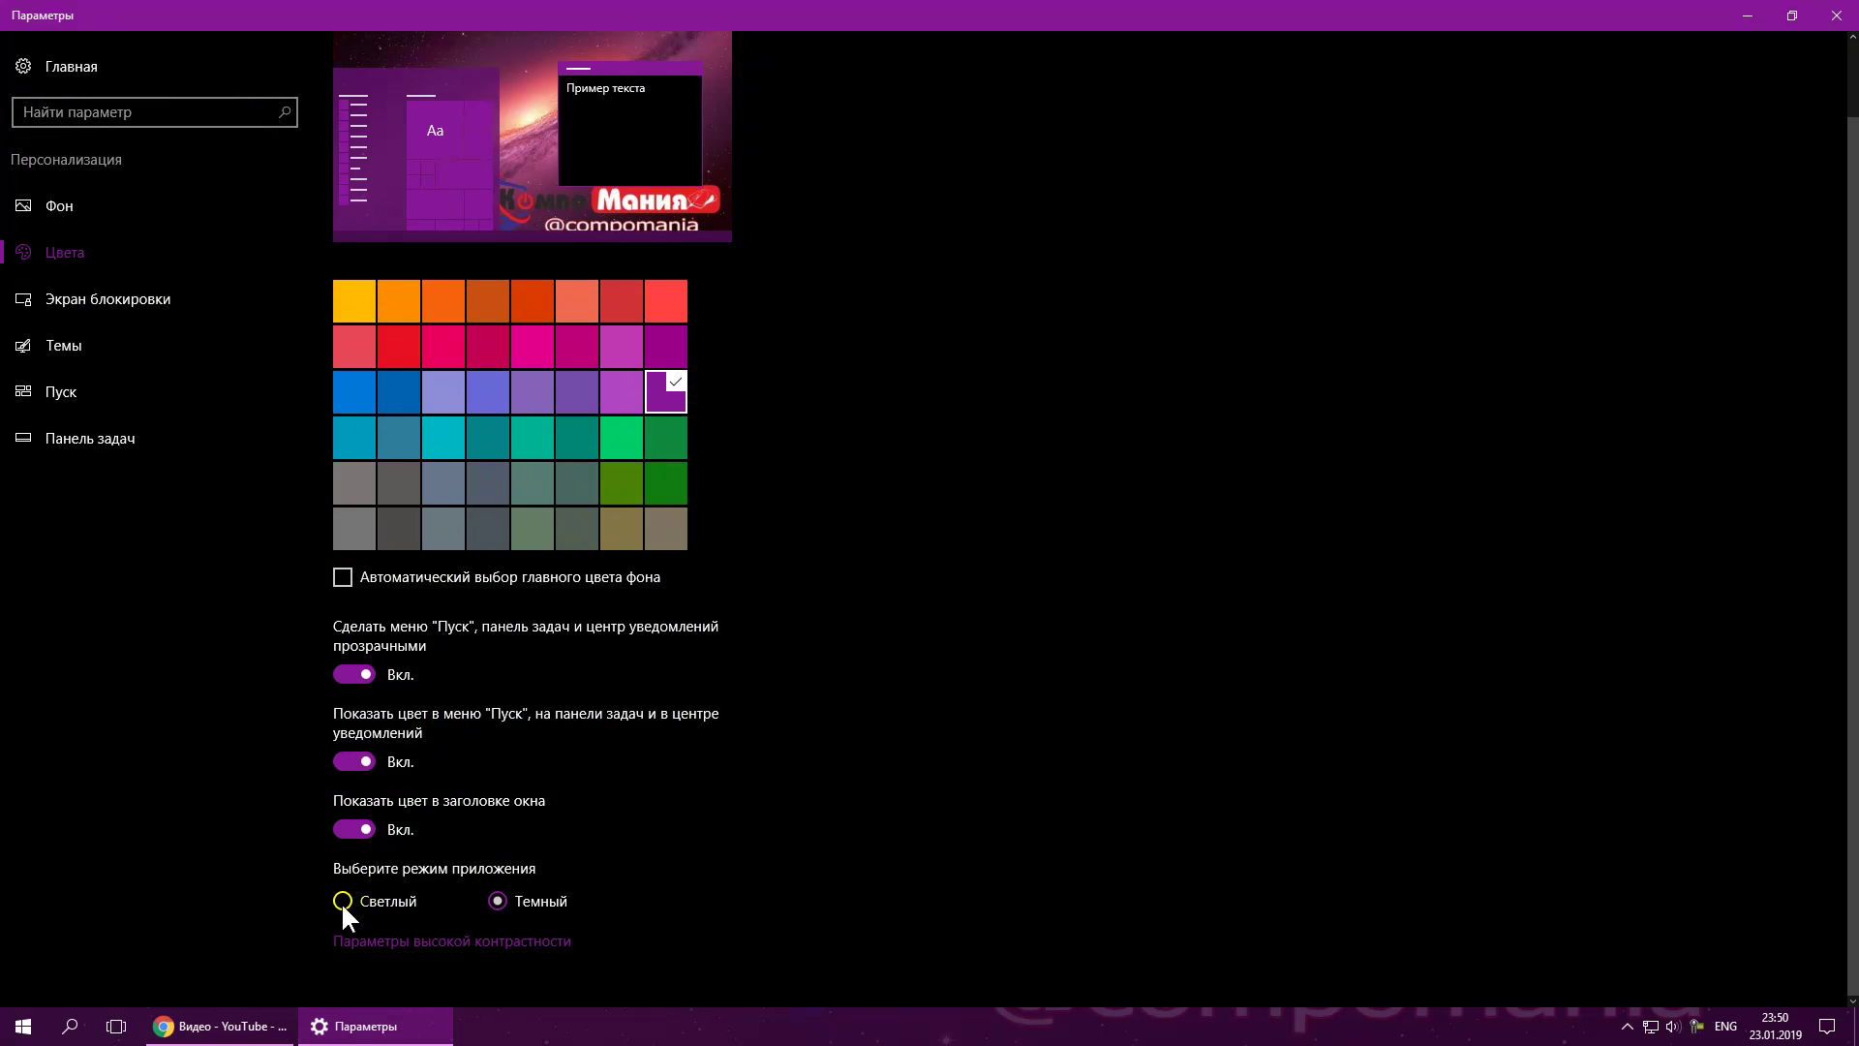
{"action": "left_click", "coordinate": [339, 903]}
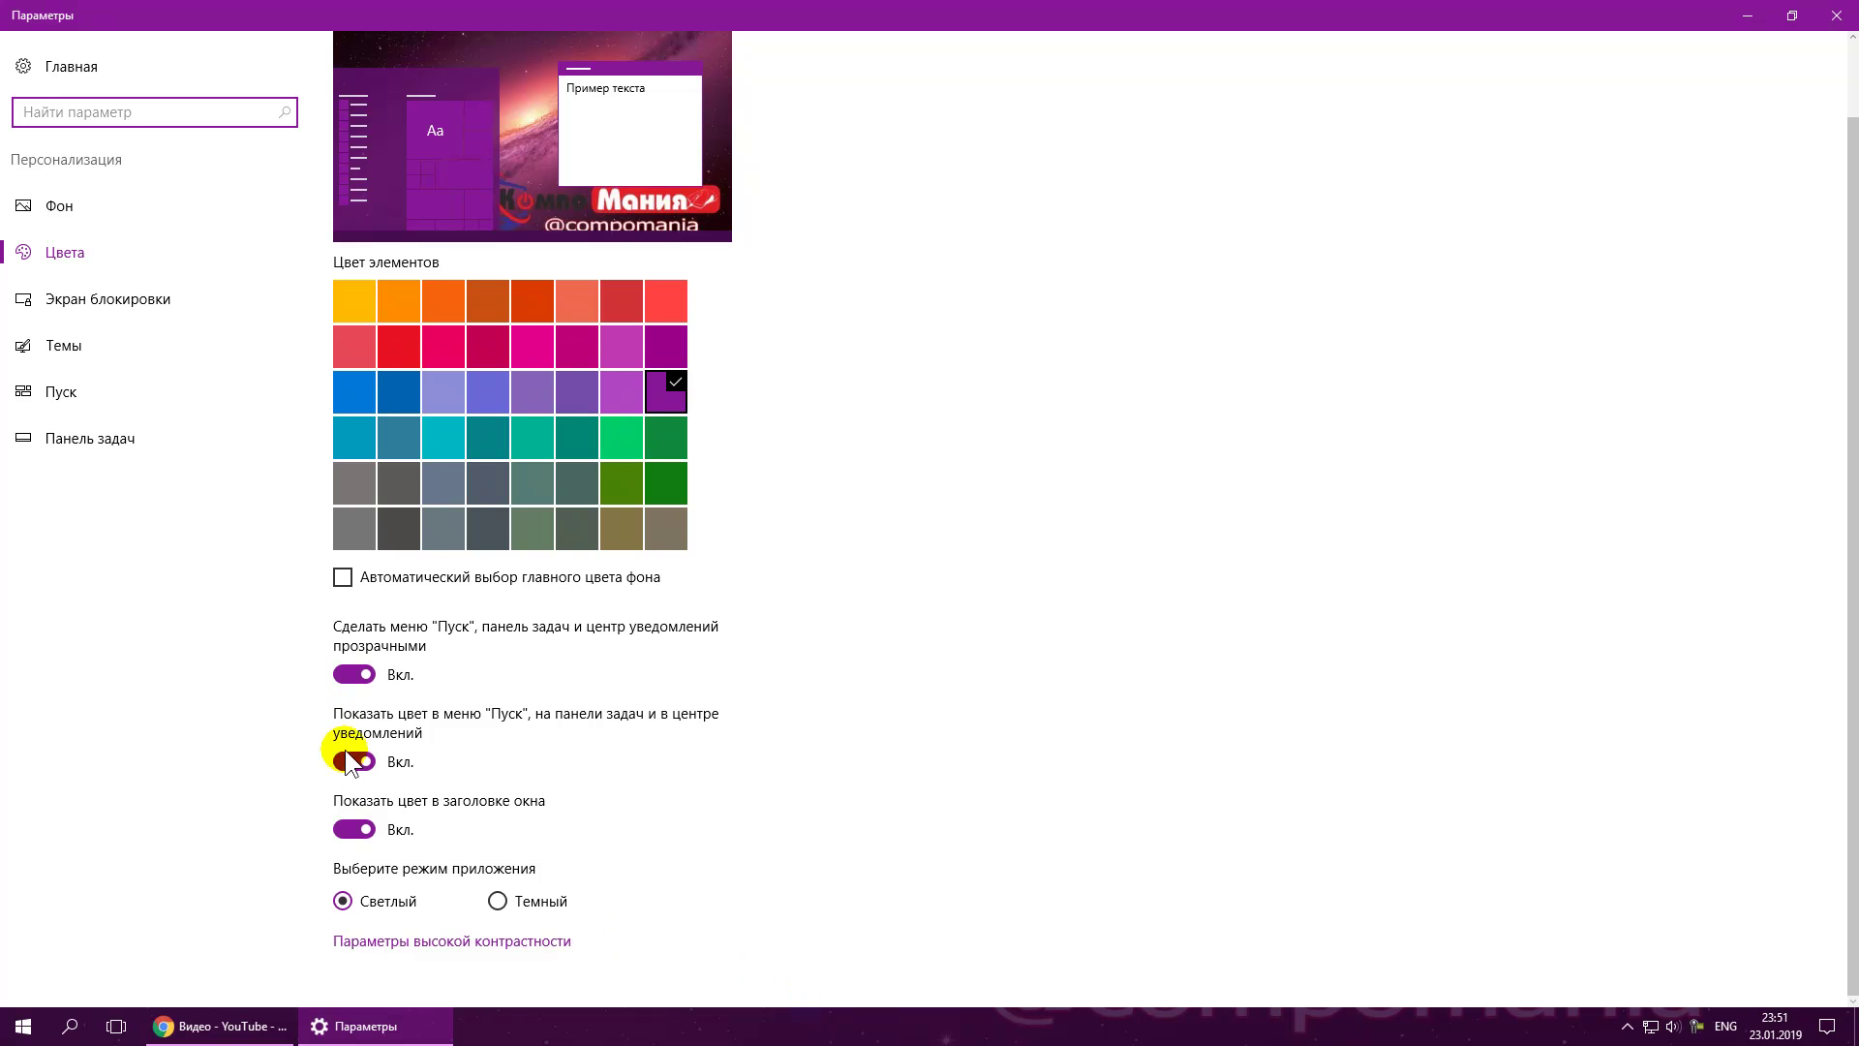
{"action": "scroll", "coordinate": [370, 644], "scroll_direction": "up", "scroll_amount": 2}
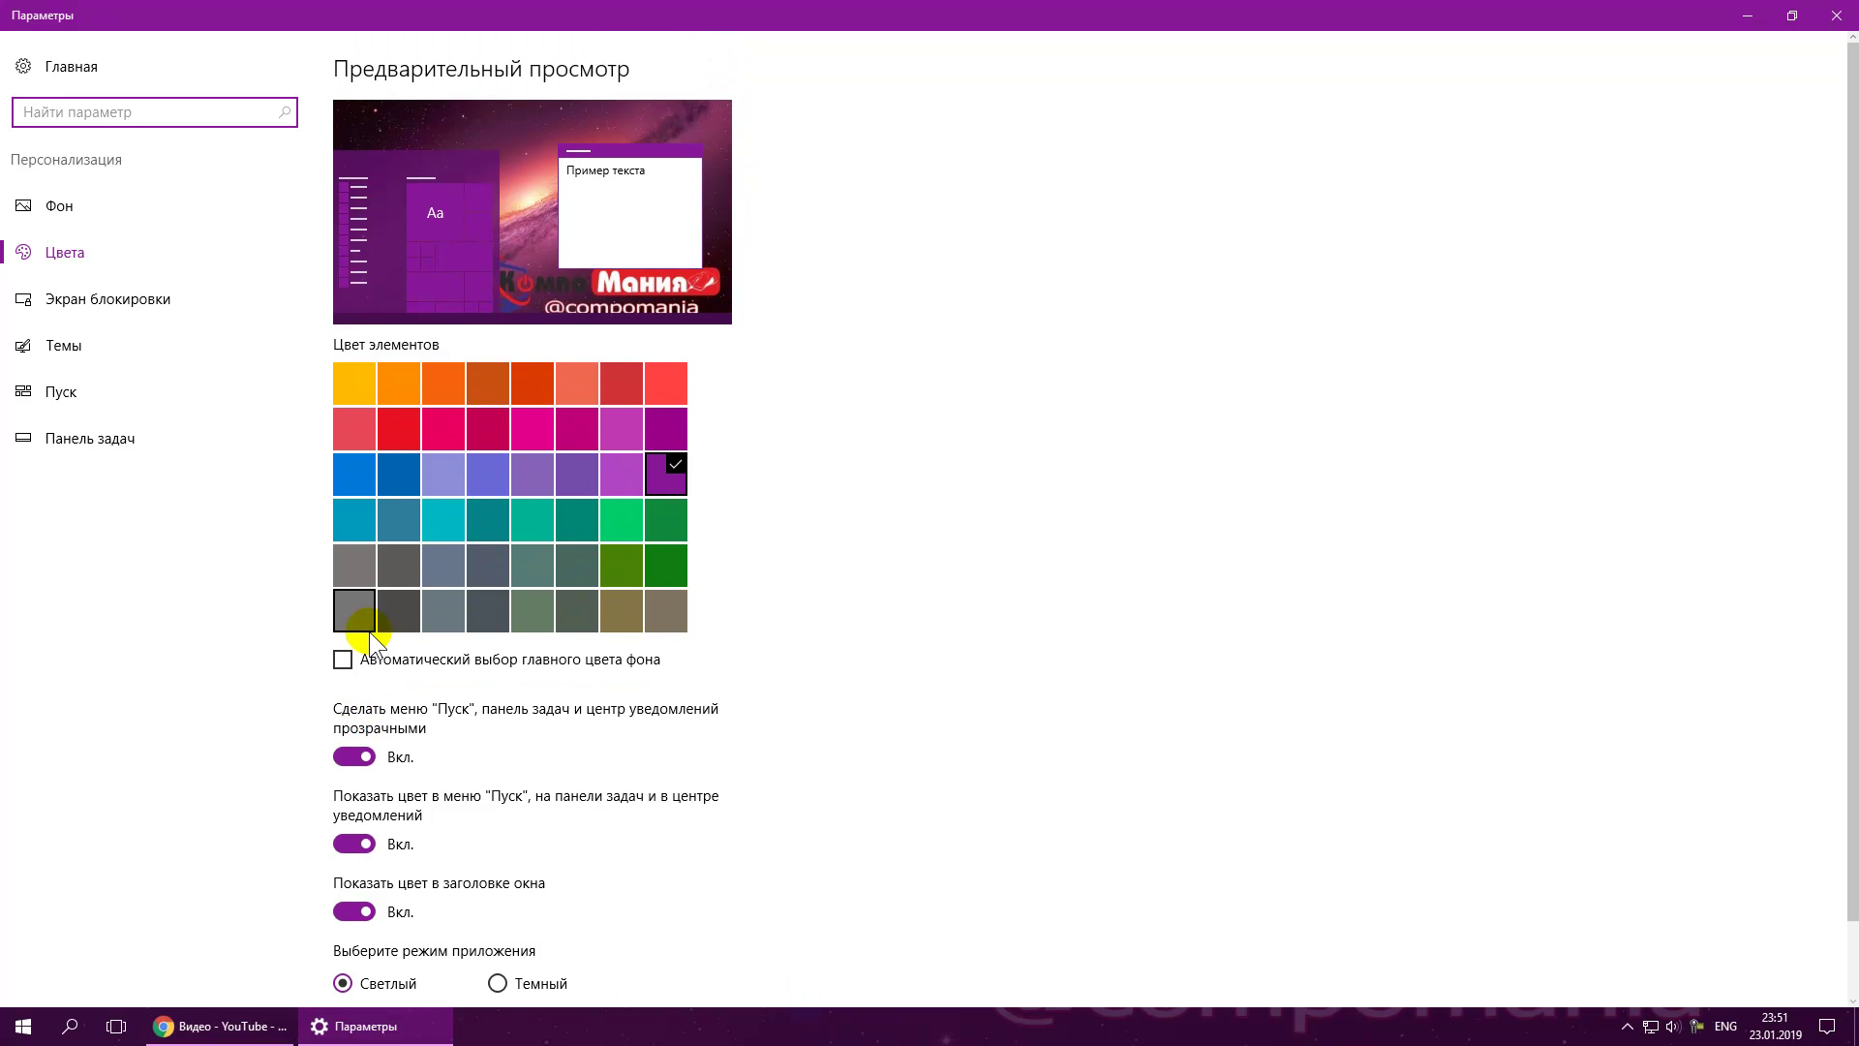
Step: Open the lock screen settings and look at browsing for a custom photo, without choosing a picture
{"action": "left_click", "coordinate": [129, 298]}
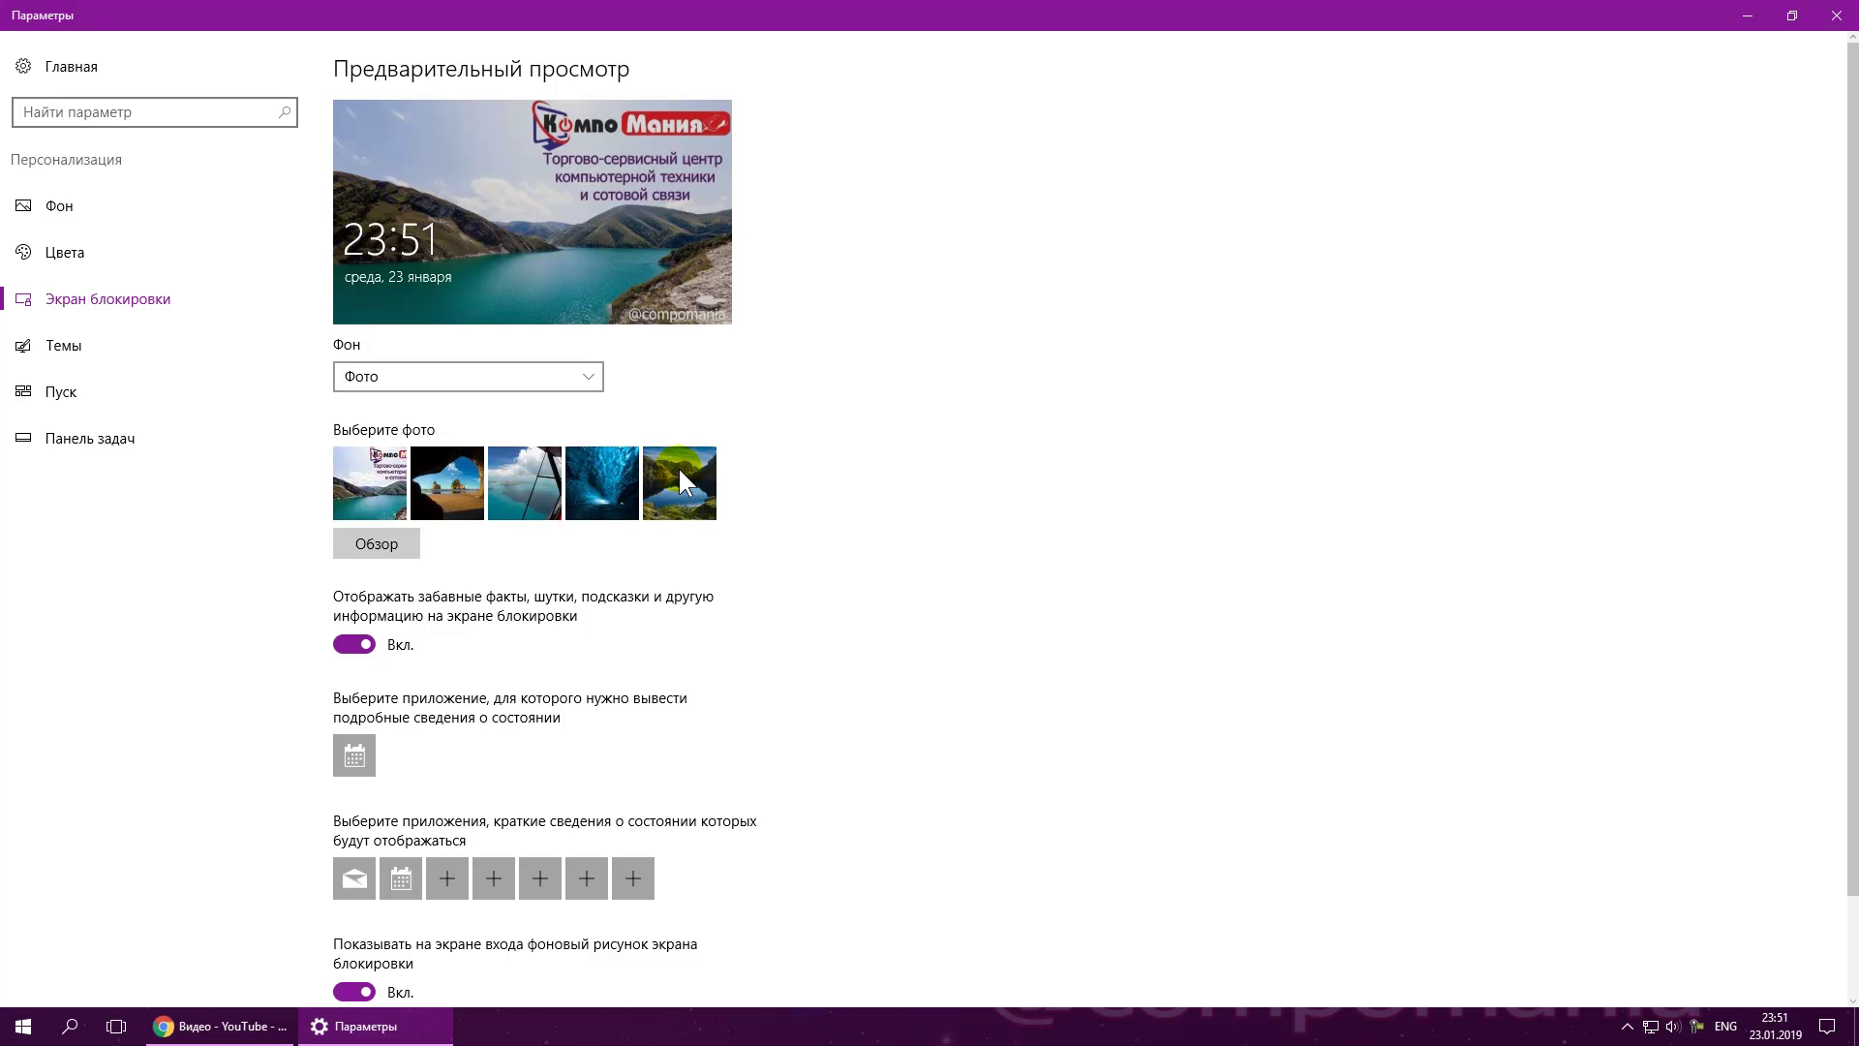
{"action": "left_click", "coordinate": [419, 538]}
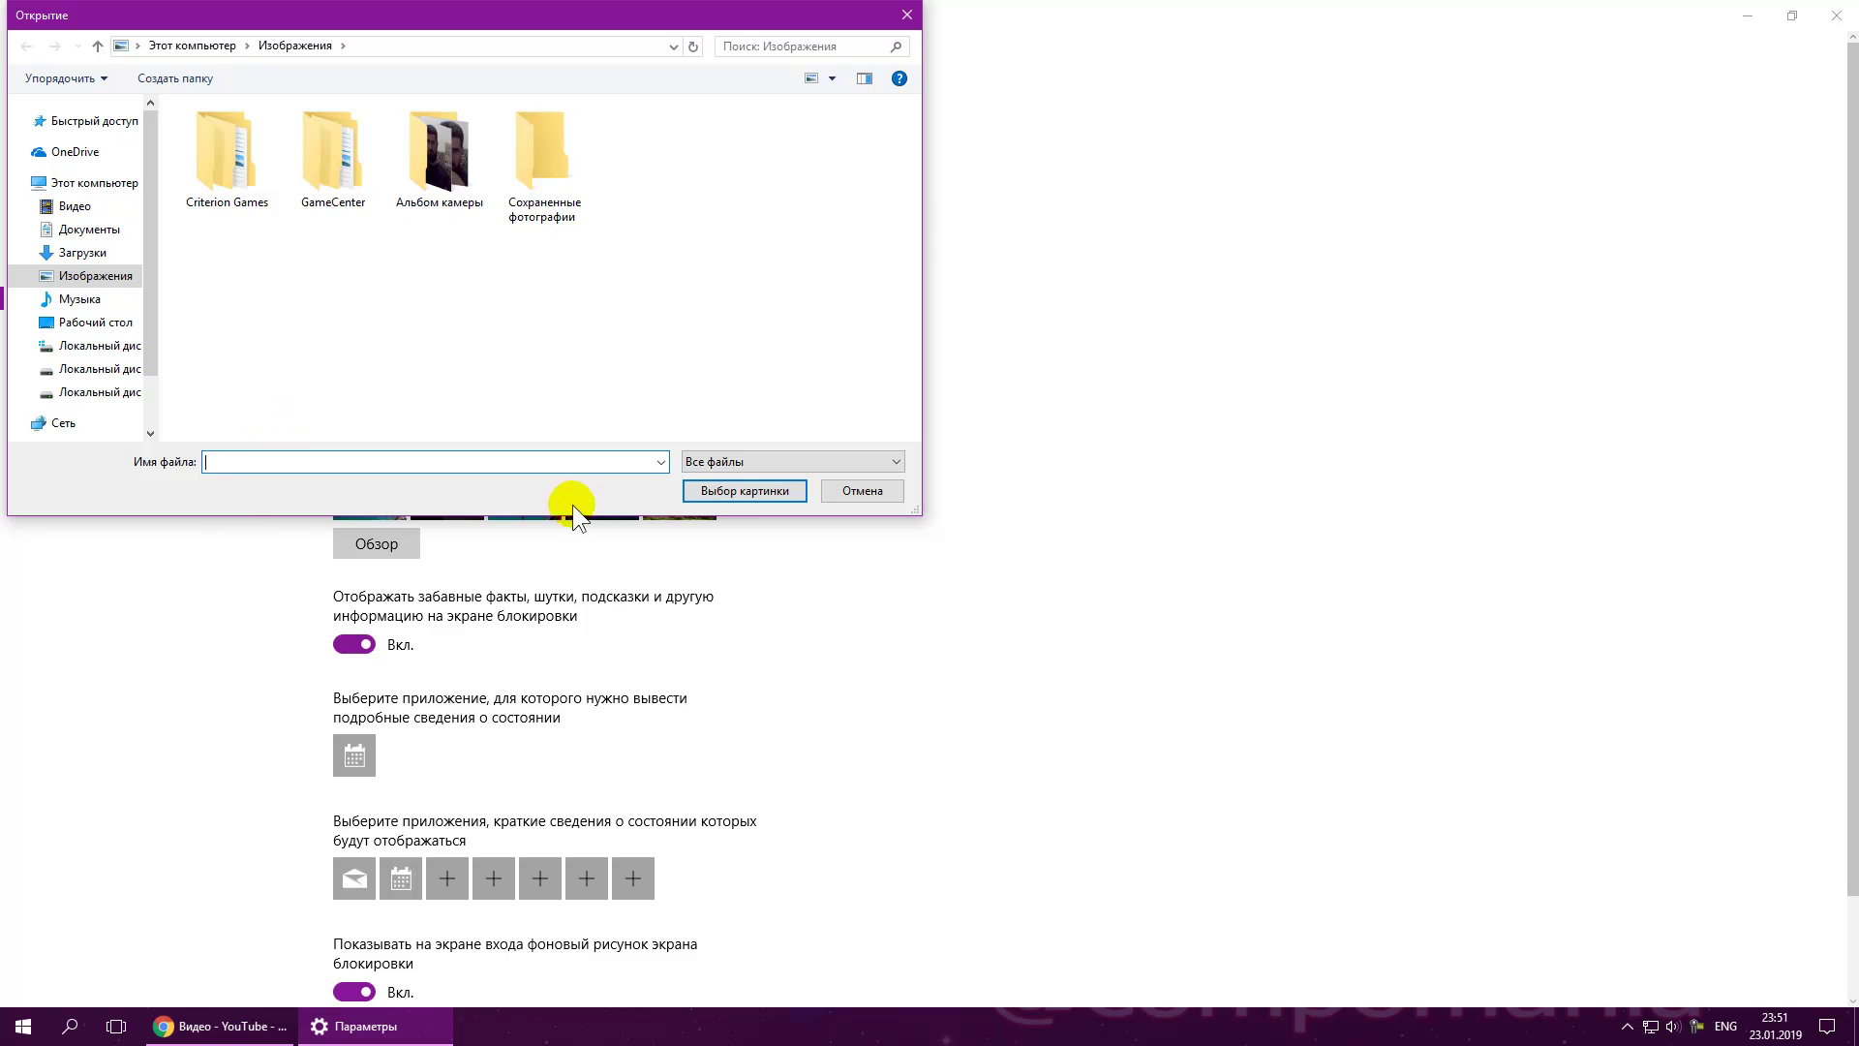
{"action": "left_click", "coordinate": [892, 490]}
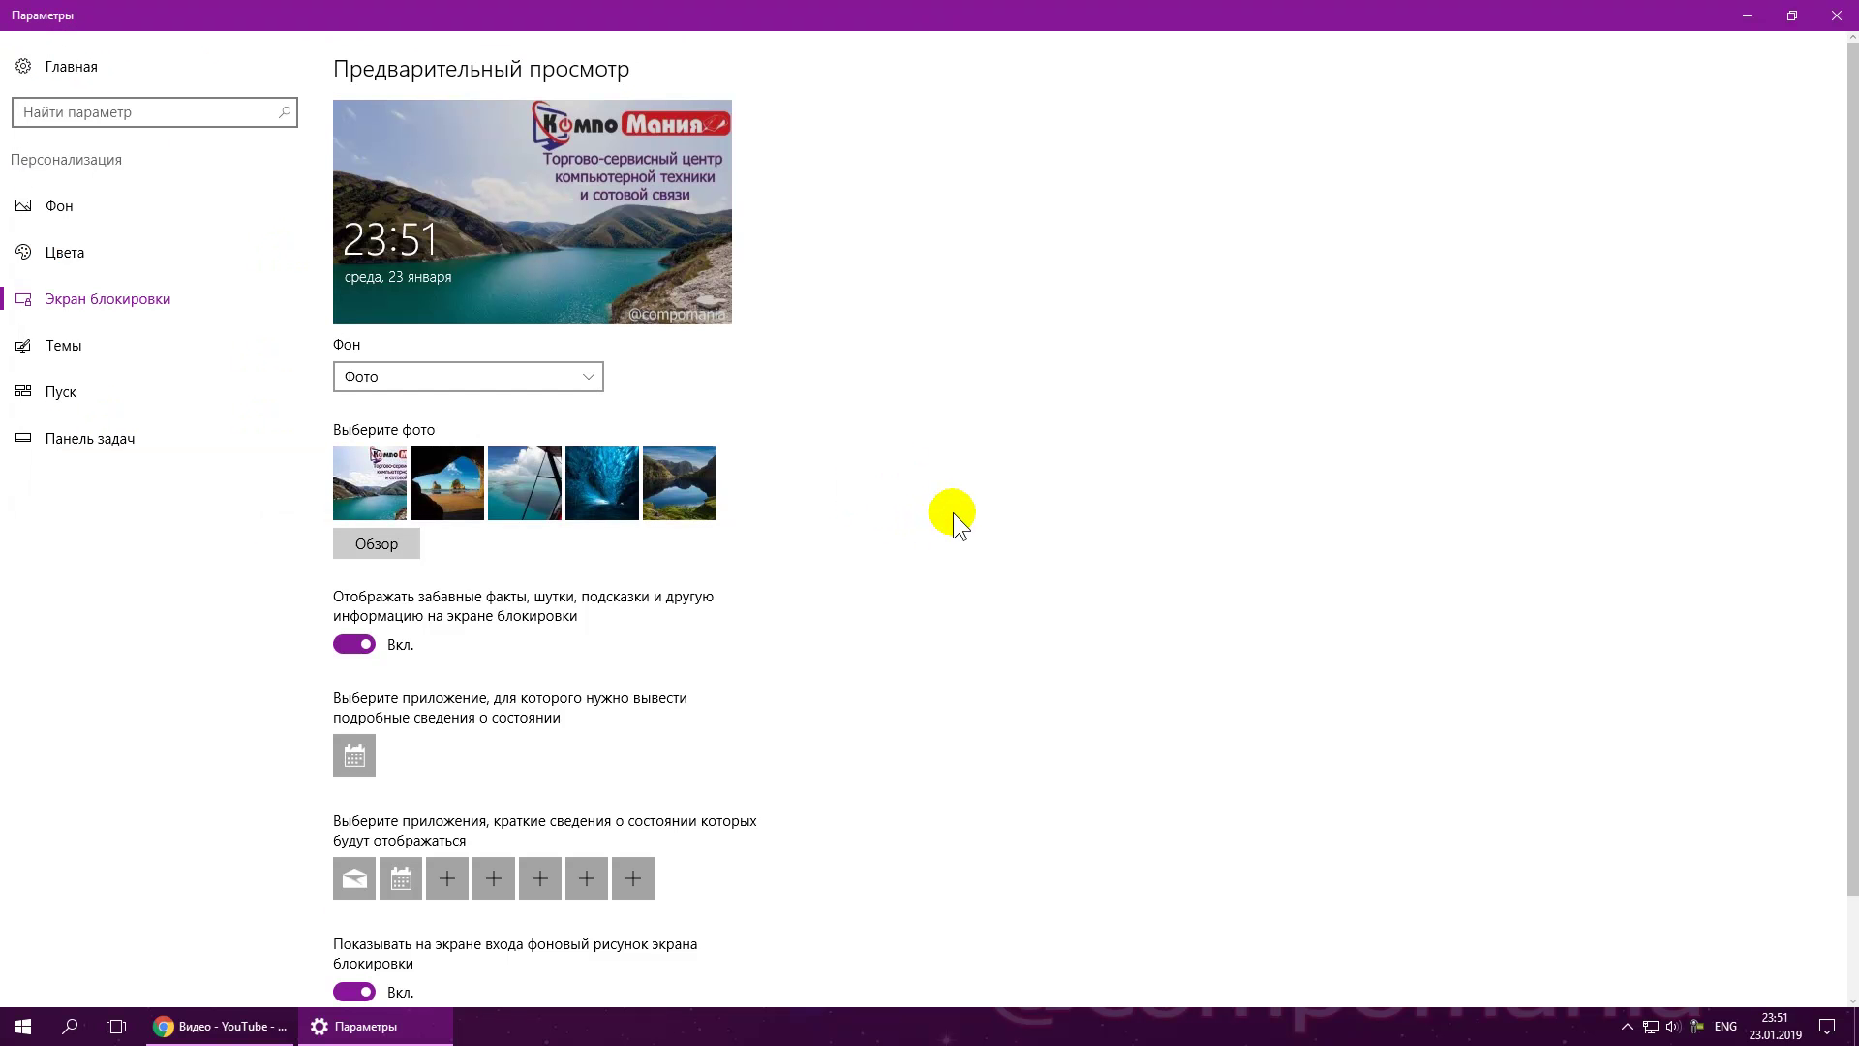
Step: Try Слайд-шоу as the lock screen background type
{"action": "left_click", "coordinate": [492, 375]}
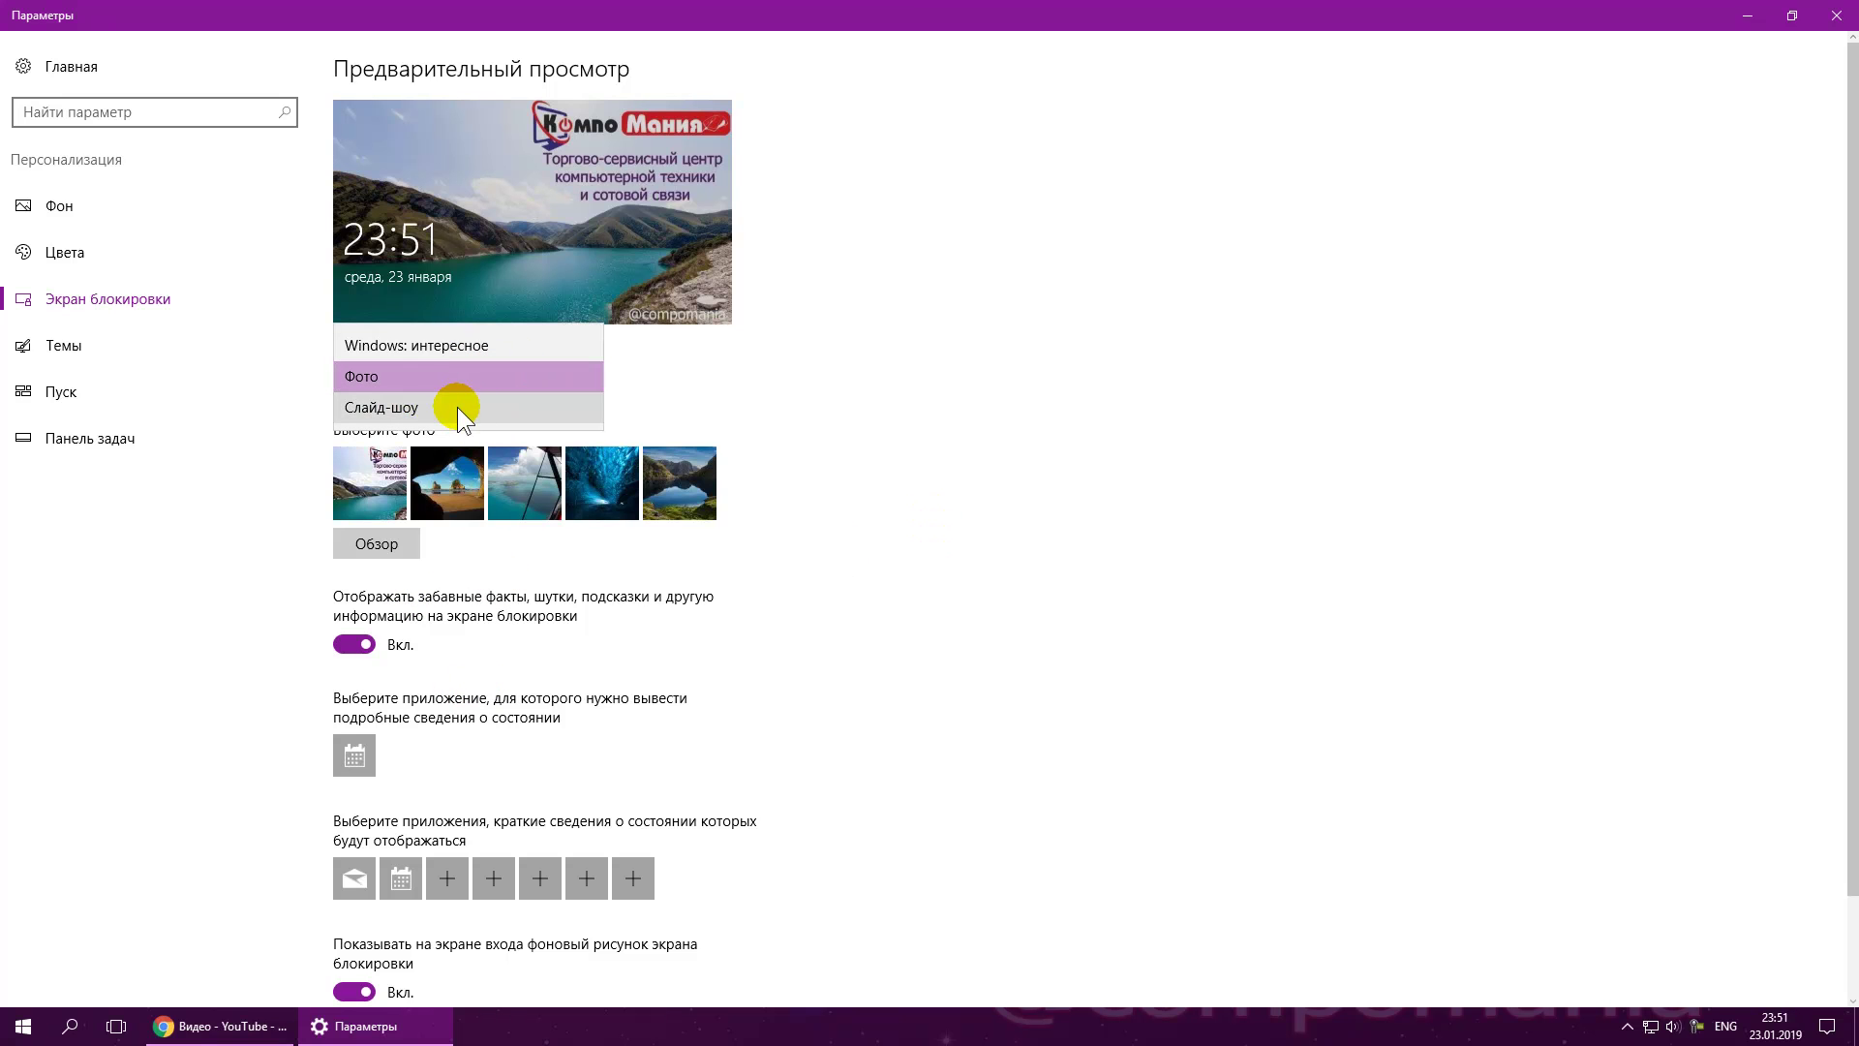
{"action": "left_click", "coordinate": [457, 407]}
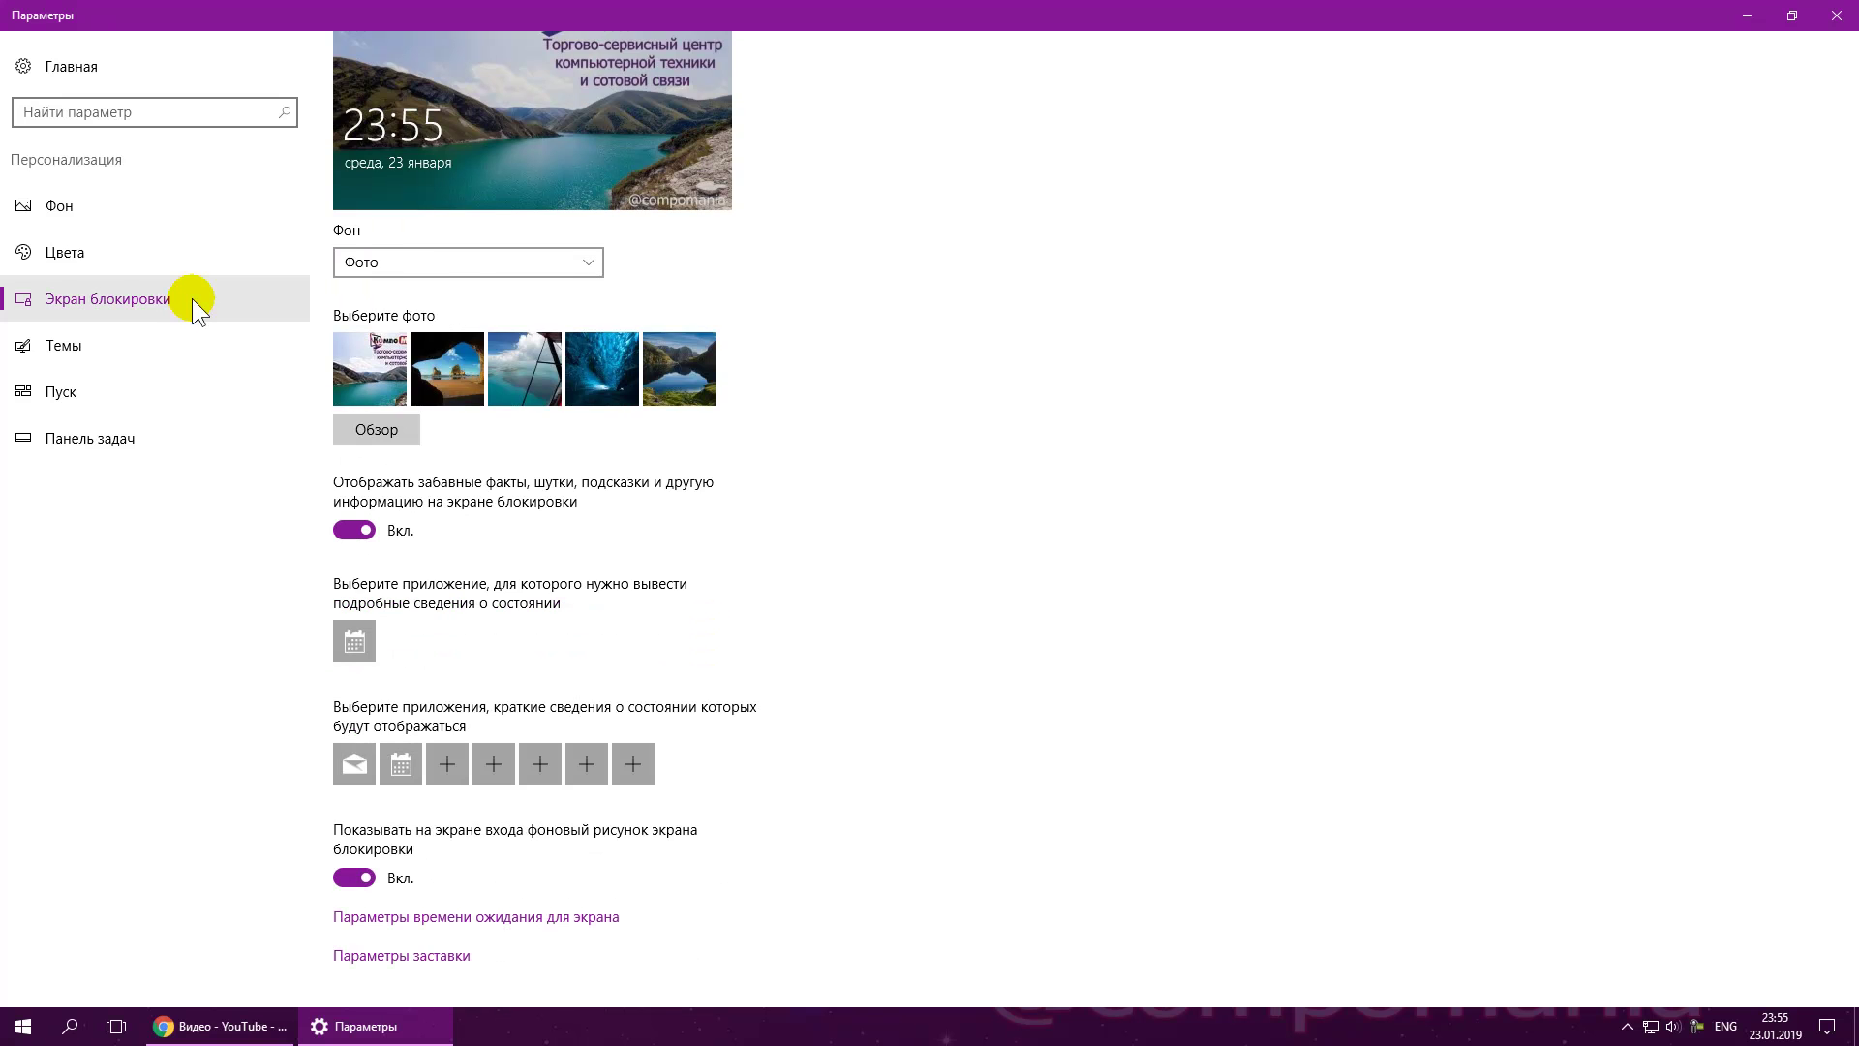
Step: Glance at the Темы settings, and open the screen timeout settings linked from the lock screen page
{"action": "left_click", "coordinate": [136, 334]}
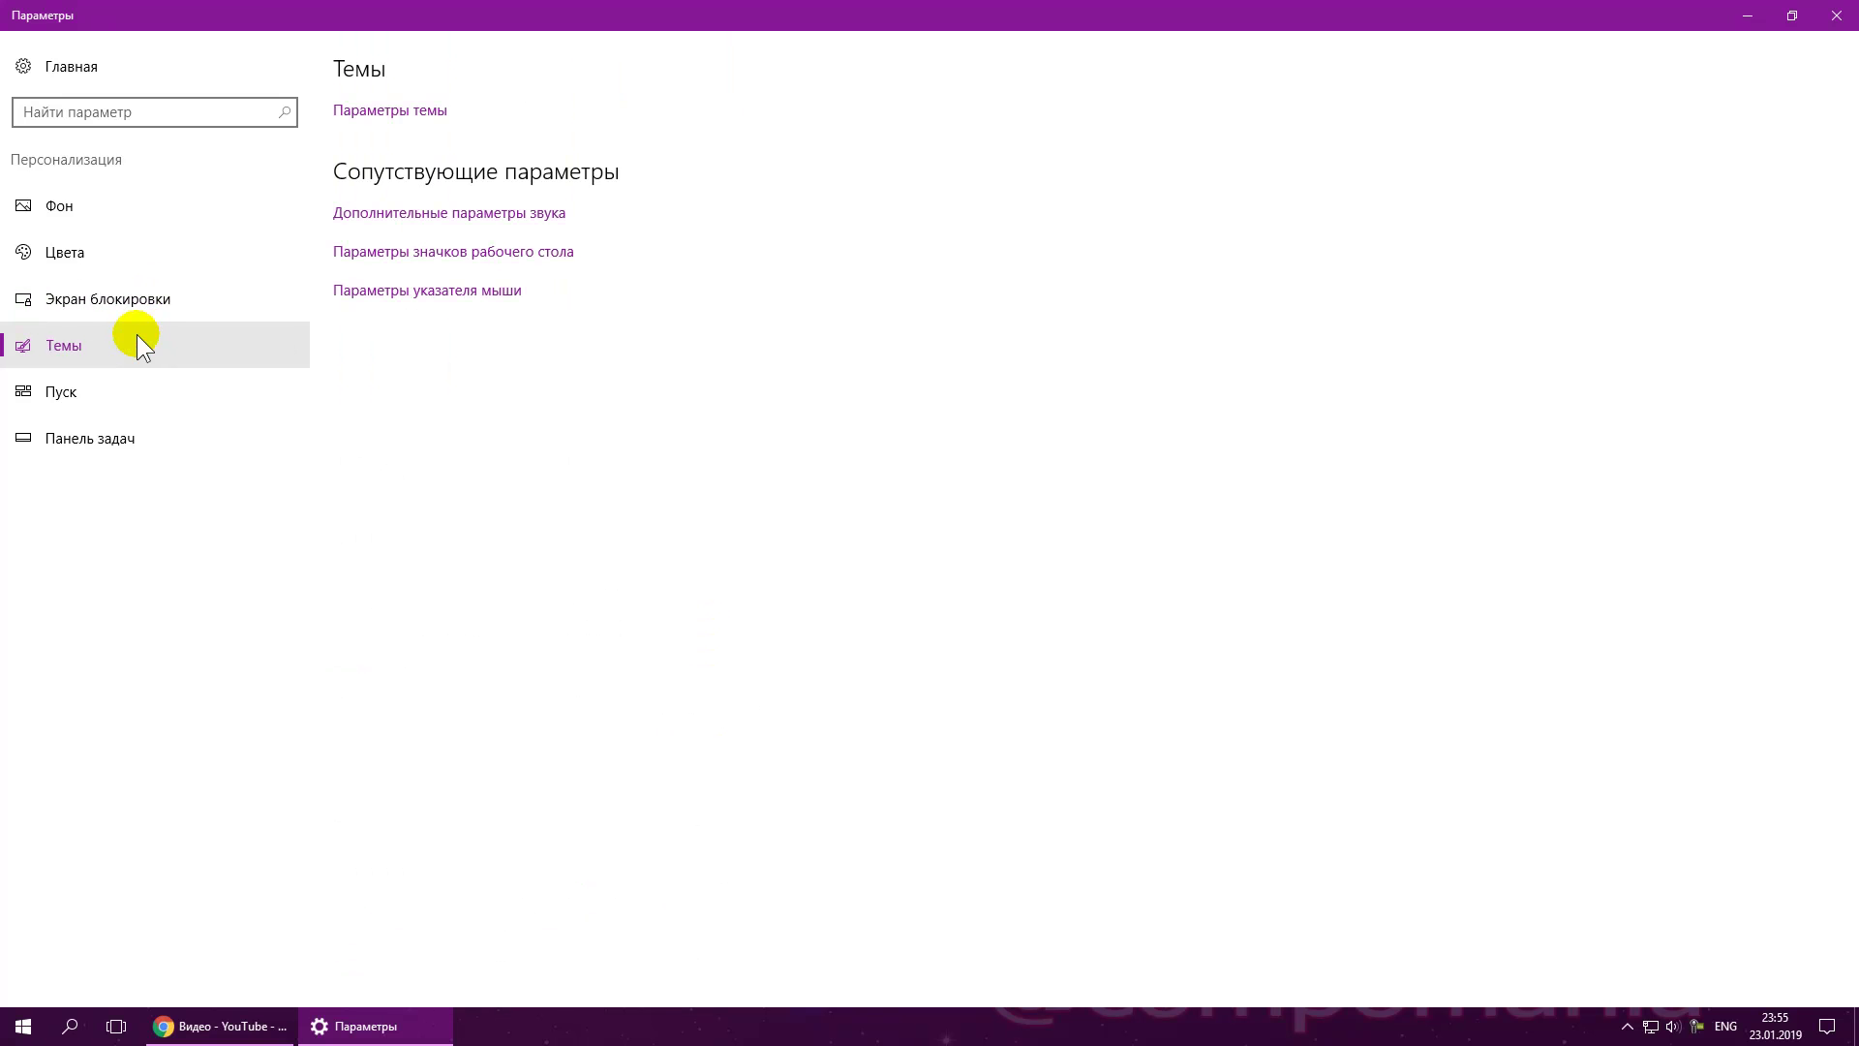
{"action": "left_click", "coordinate": [142, 310]}
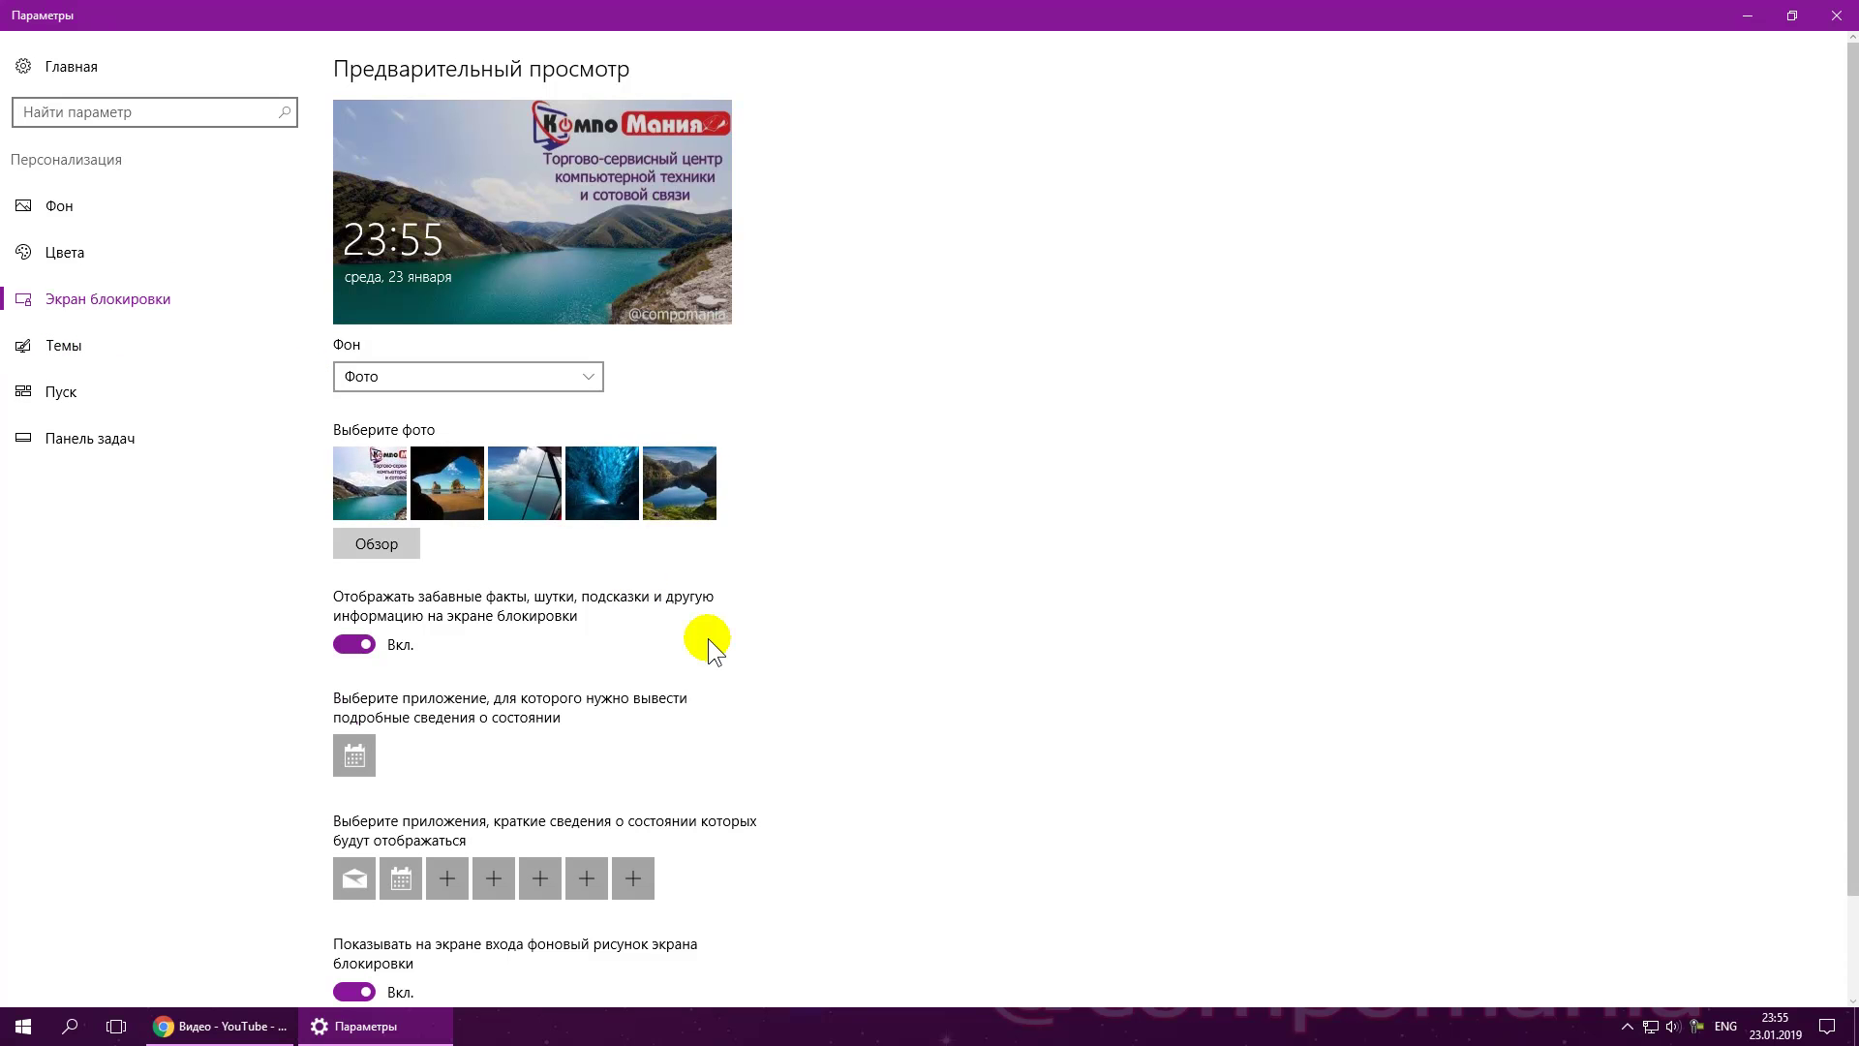
{"action": "scroll", "coordinate": [708, 639], "scroll_direction": "down", "scroll_amount": 2}
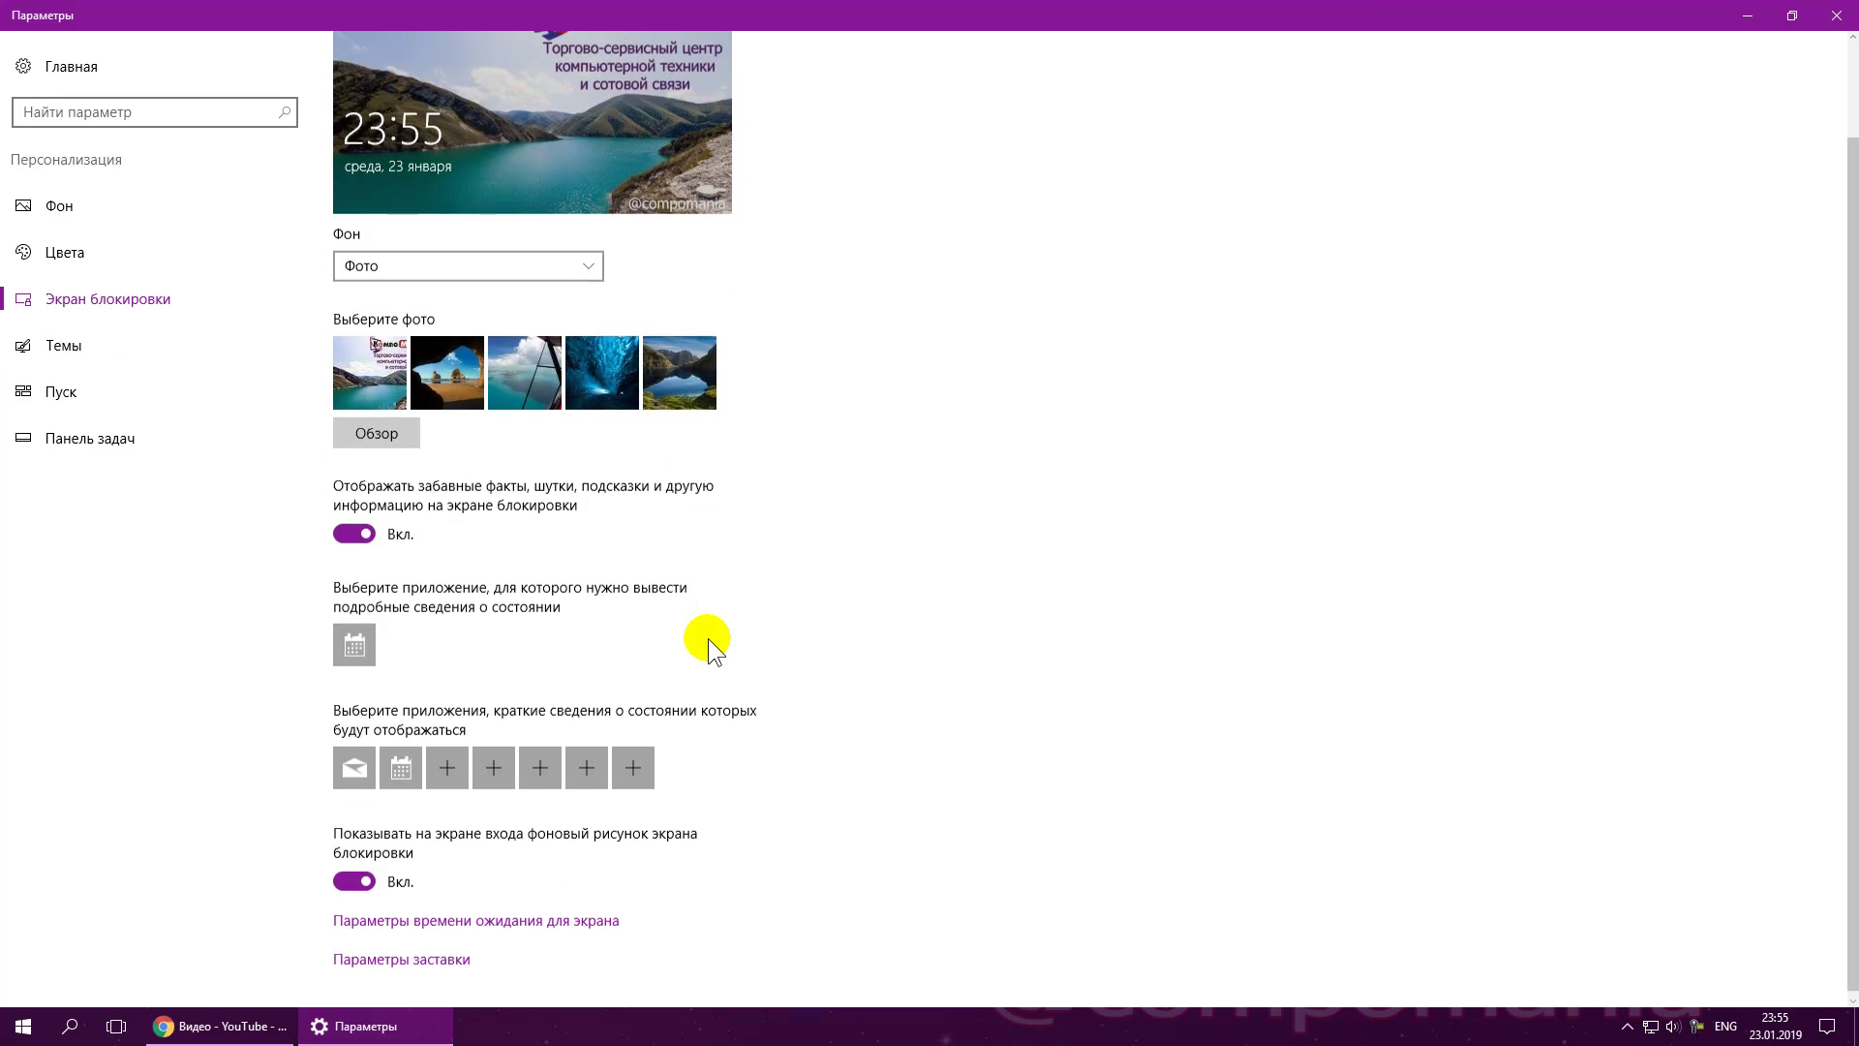
{"action": "left_click", "coordinate": [399, 920]}
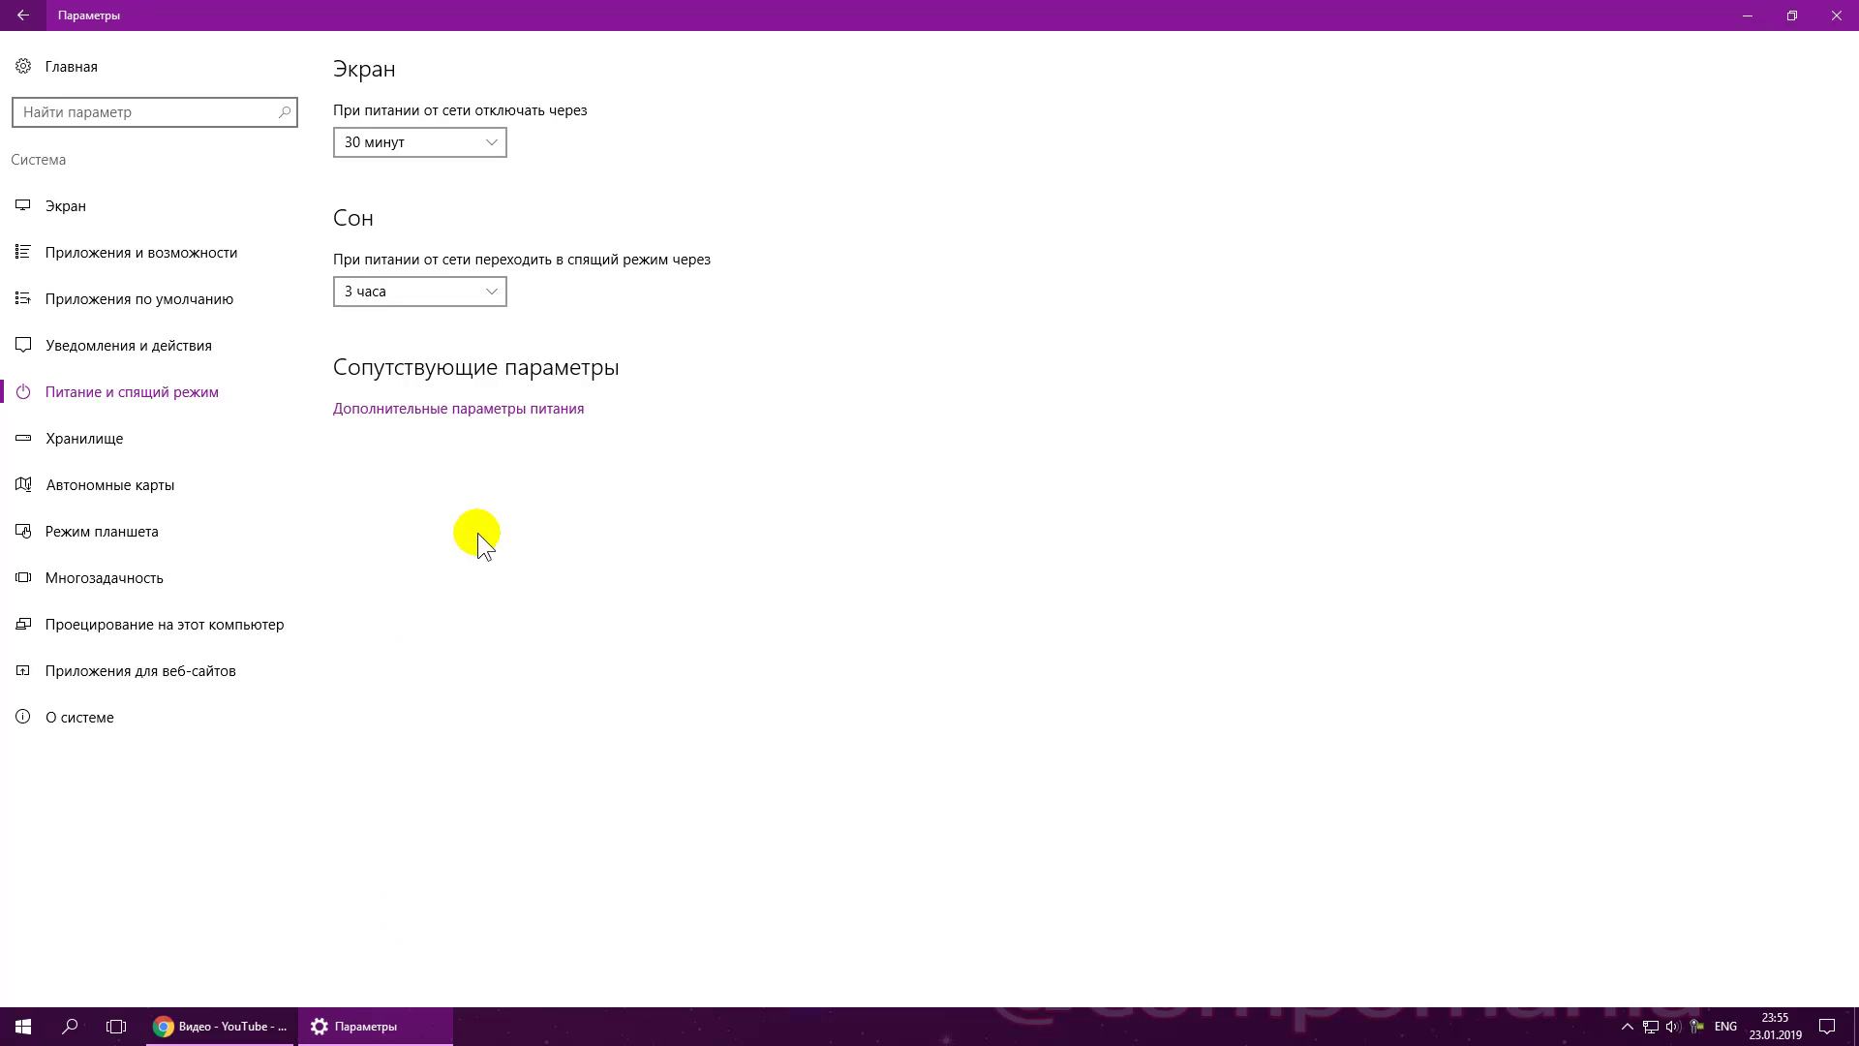
Step: Review the available screen-off and sleep delays for mains power, keeping 3 часа for sleep, and return to the lock screen settings
{"action": "left_click", "coordinate": [444, 144]}
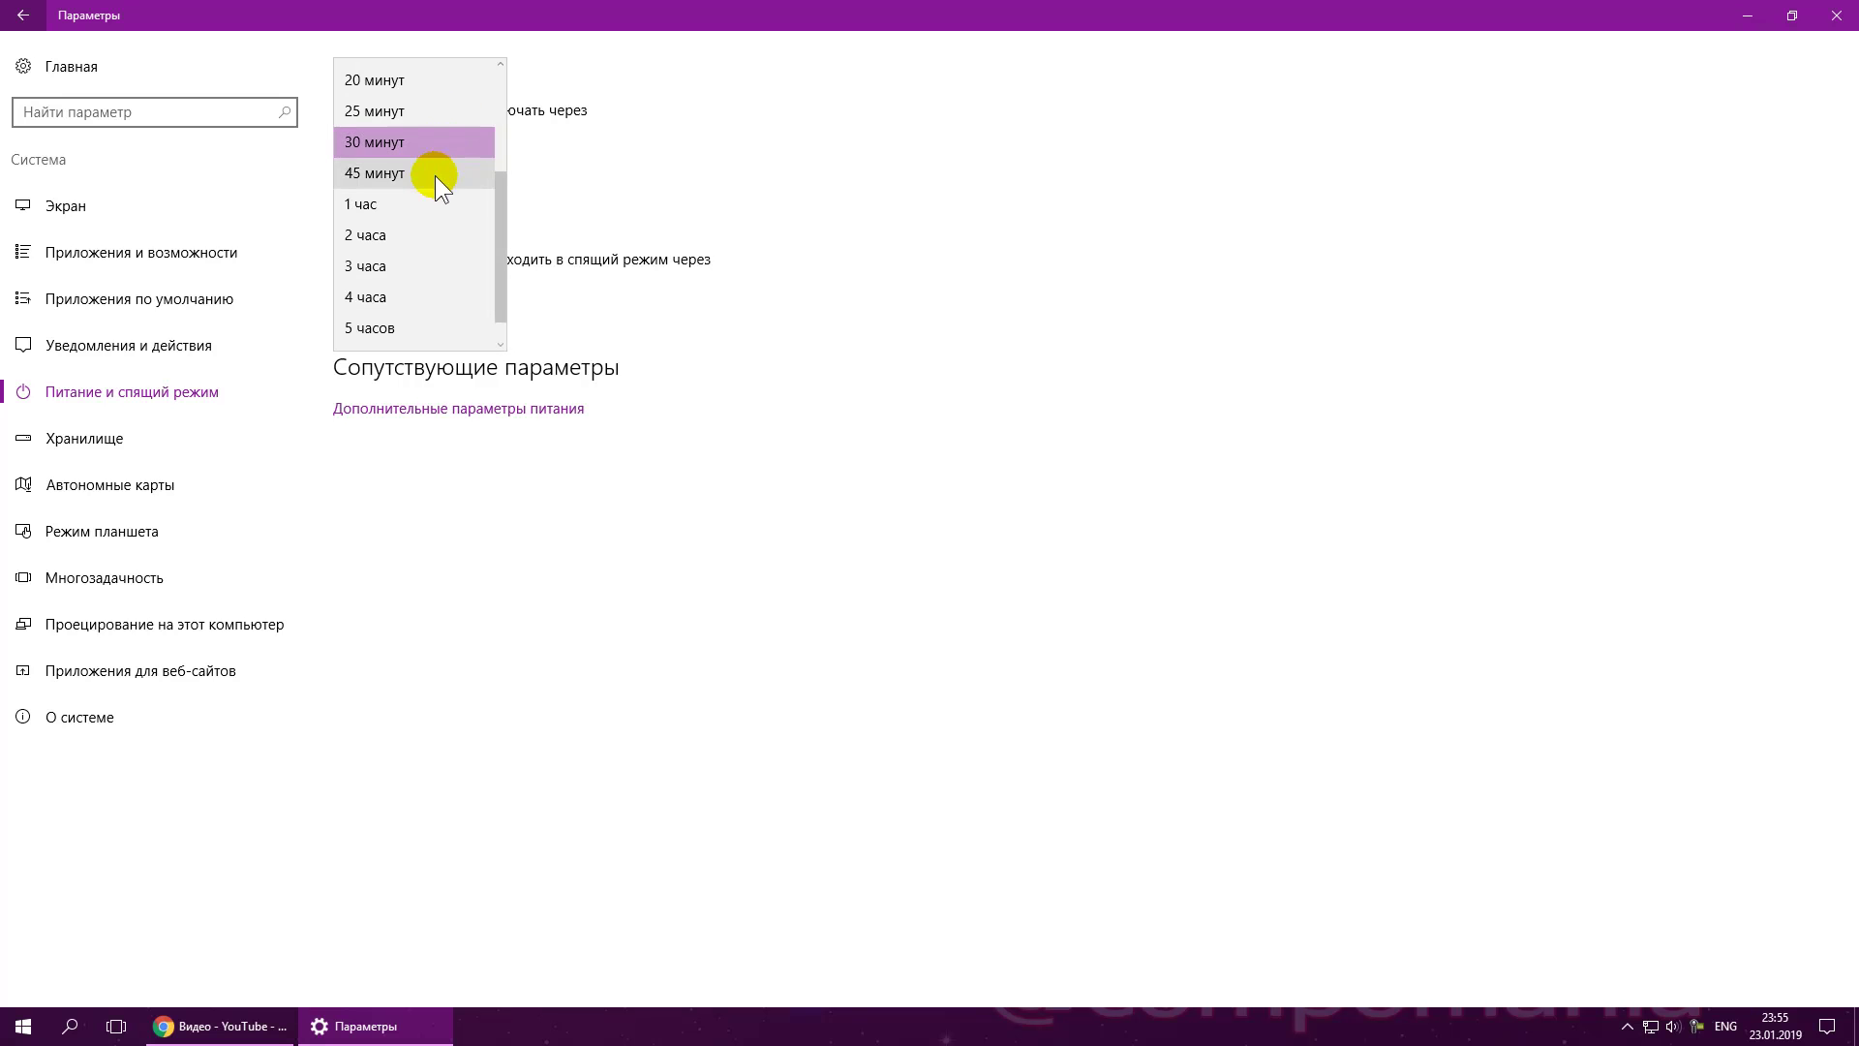
{"action": "left_click", "coordinate": [774, 363]}
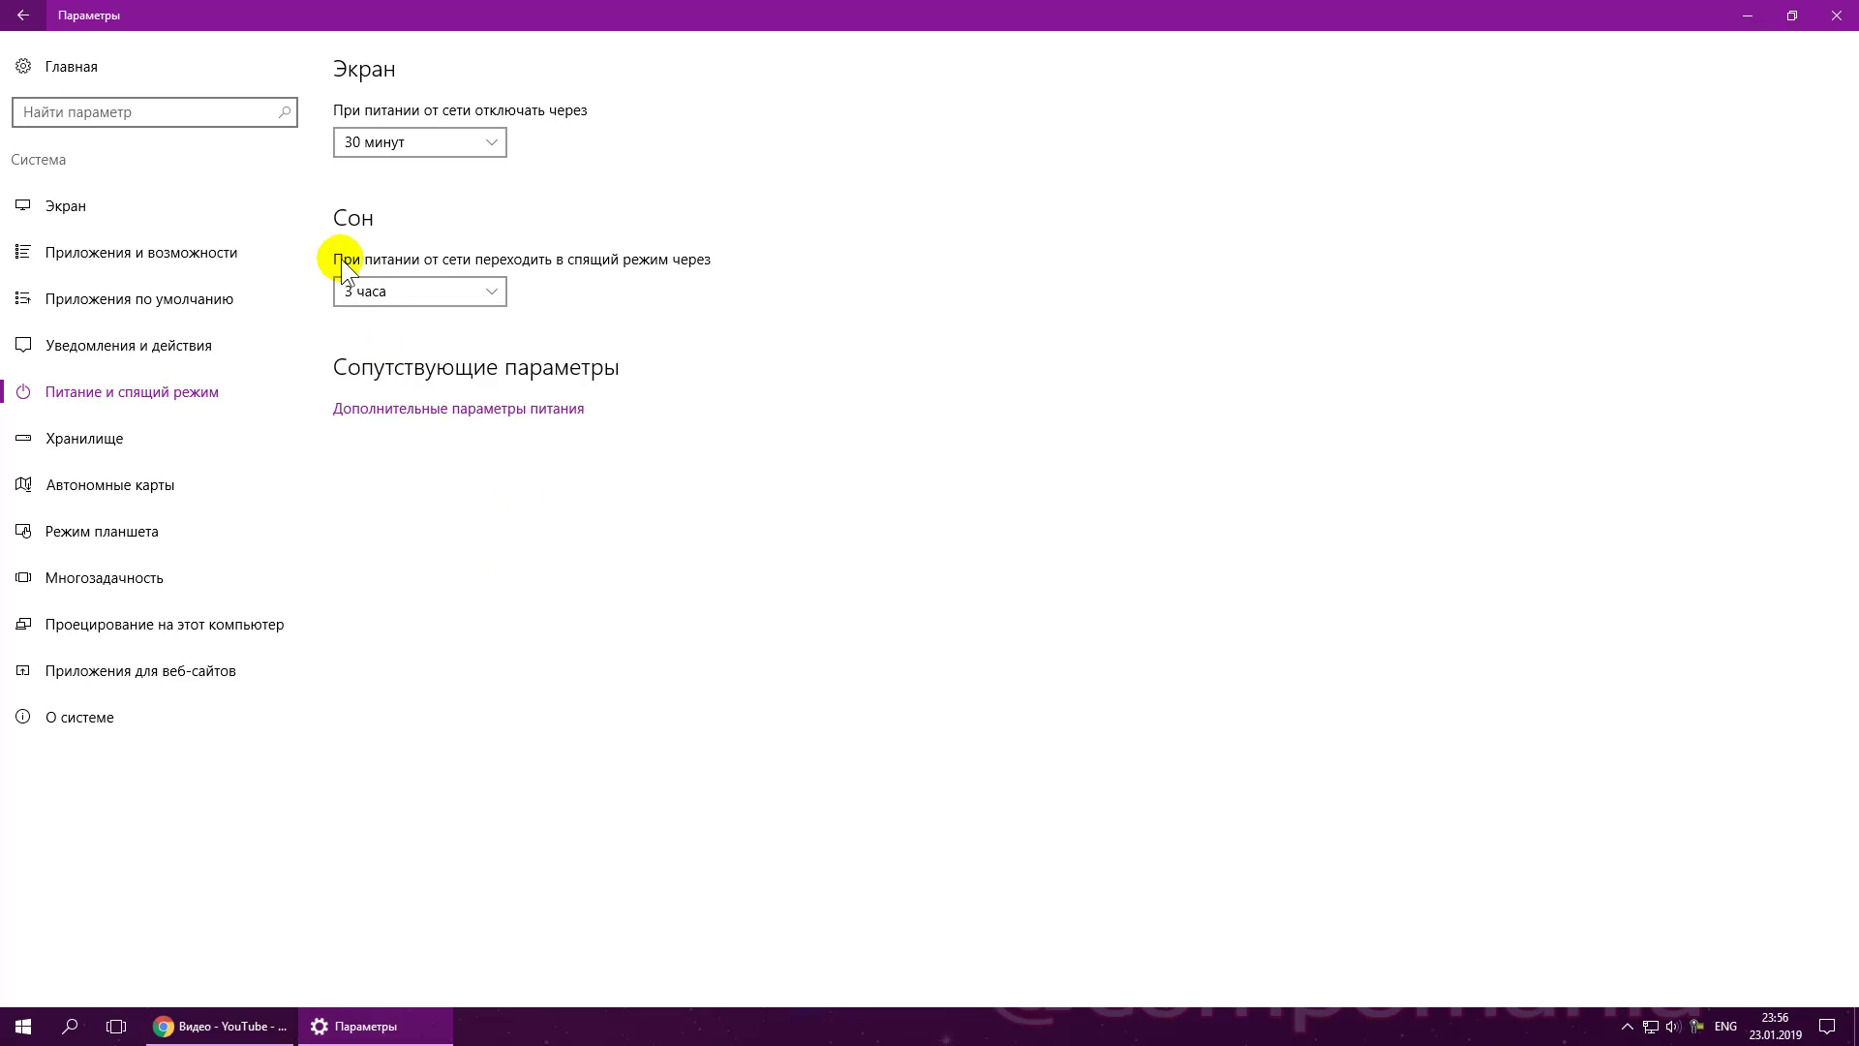
{"action": "left_click", "coordinate": [405, 294]}
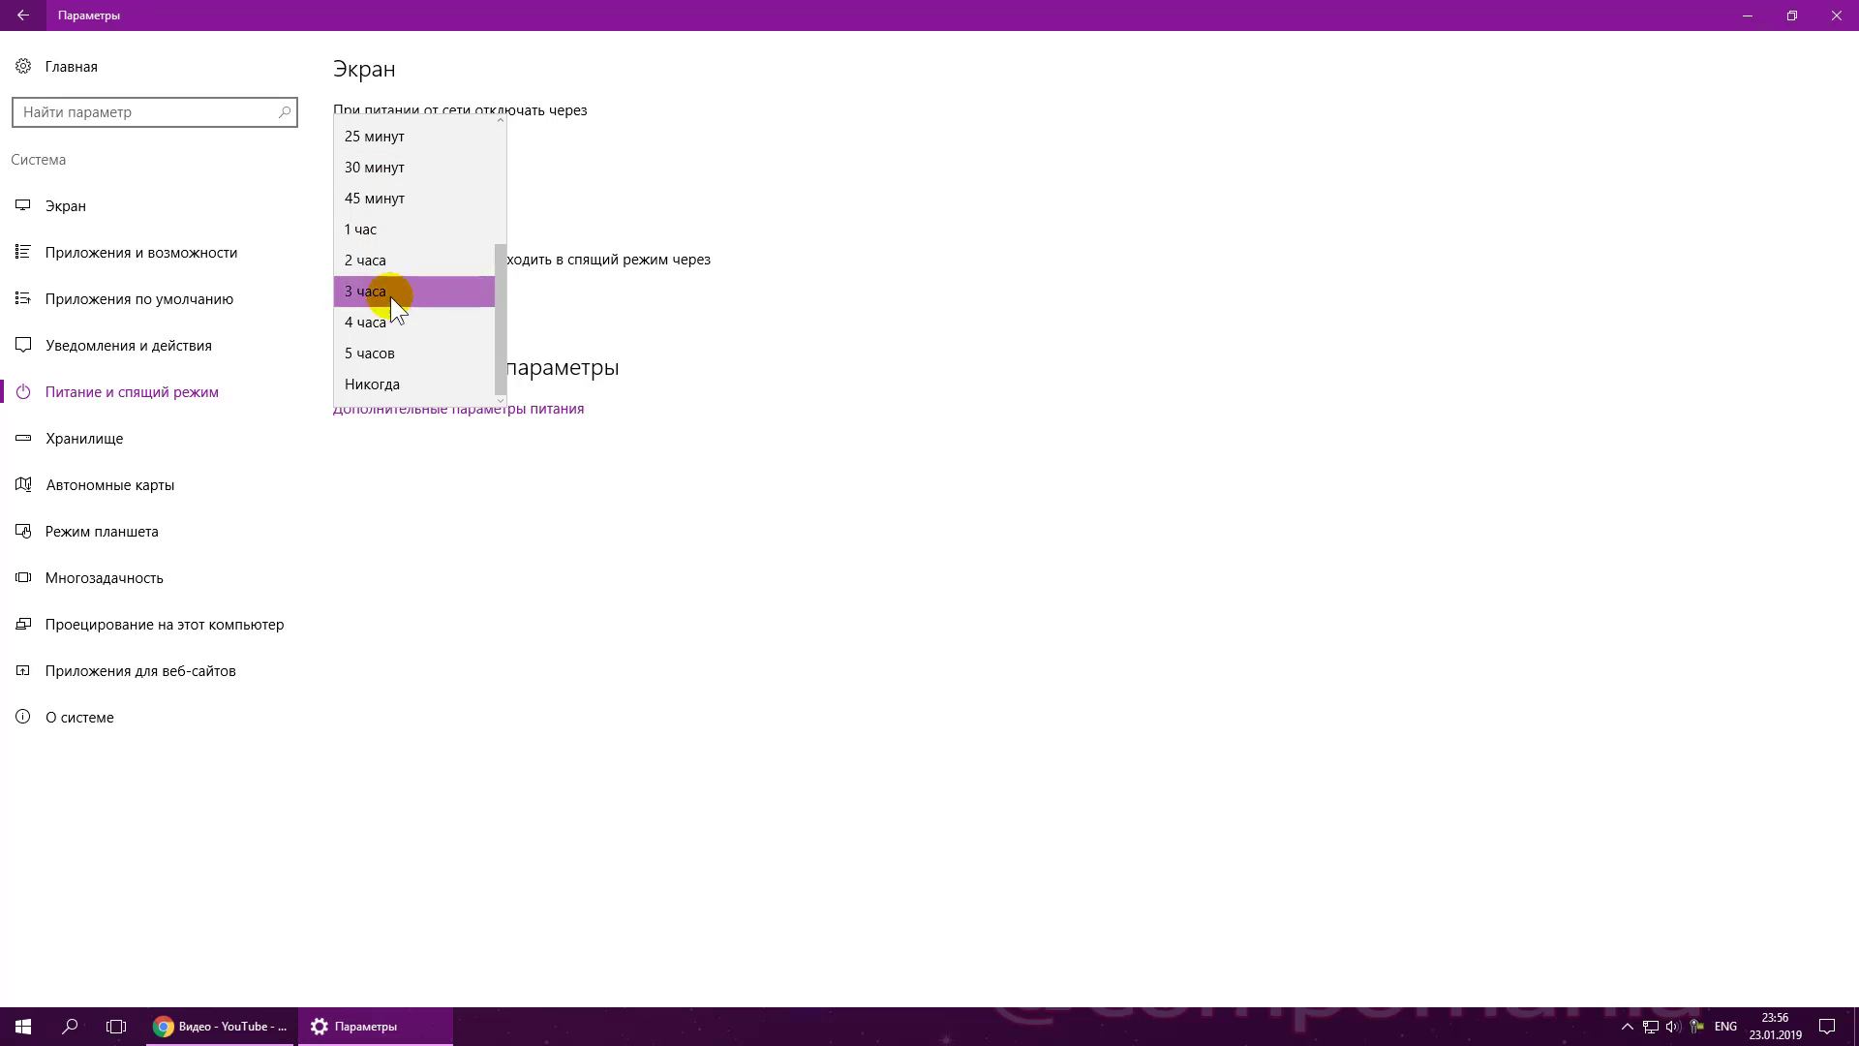
{"action": "left_click", "coordinate": [369, 291]}
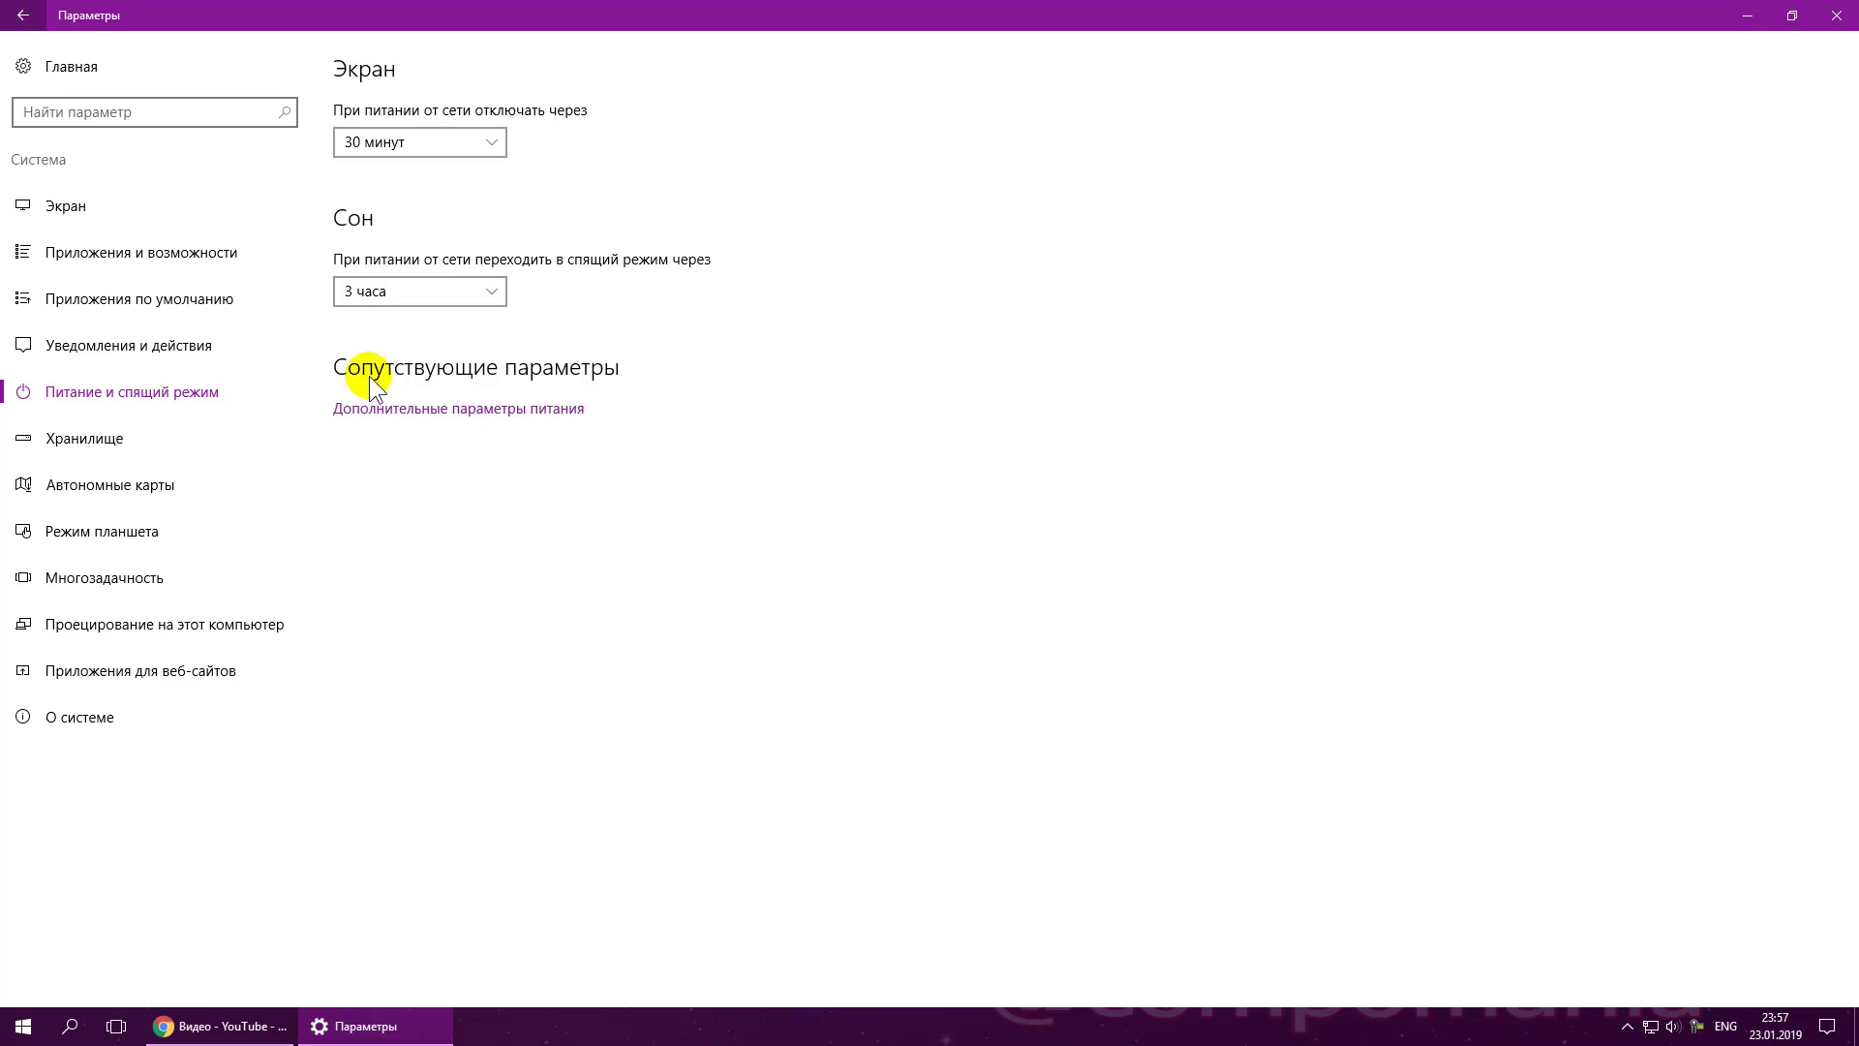
{"action": "left_click", "coordinate": [41, 27]}
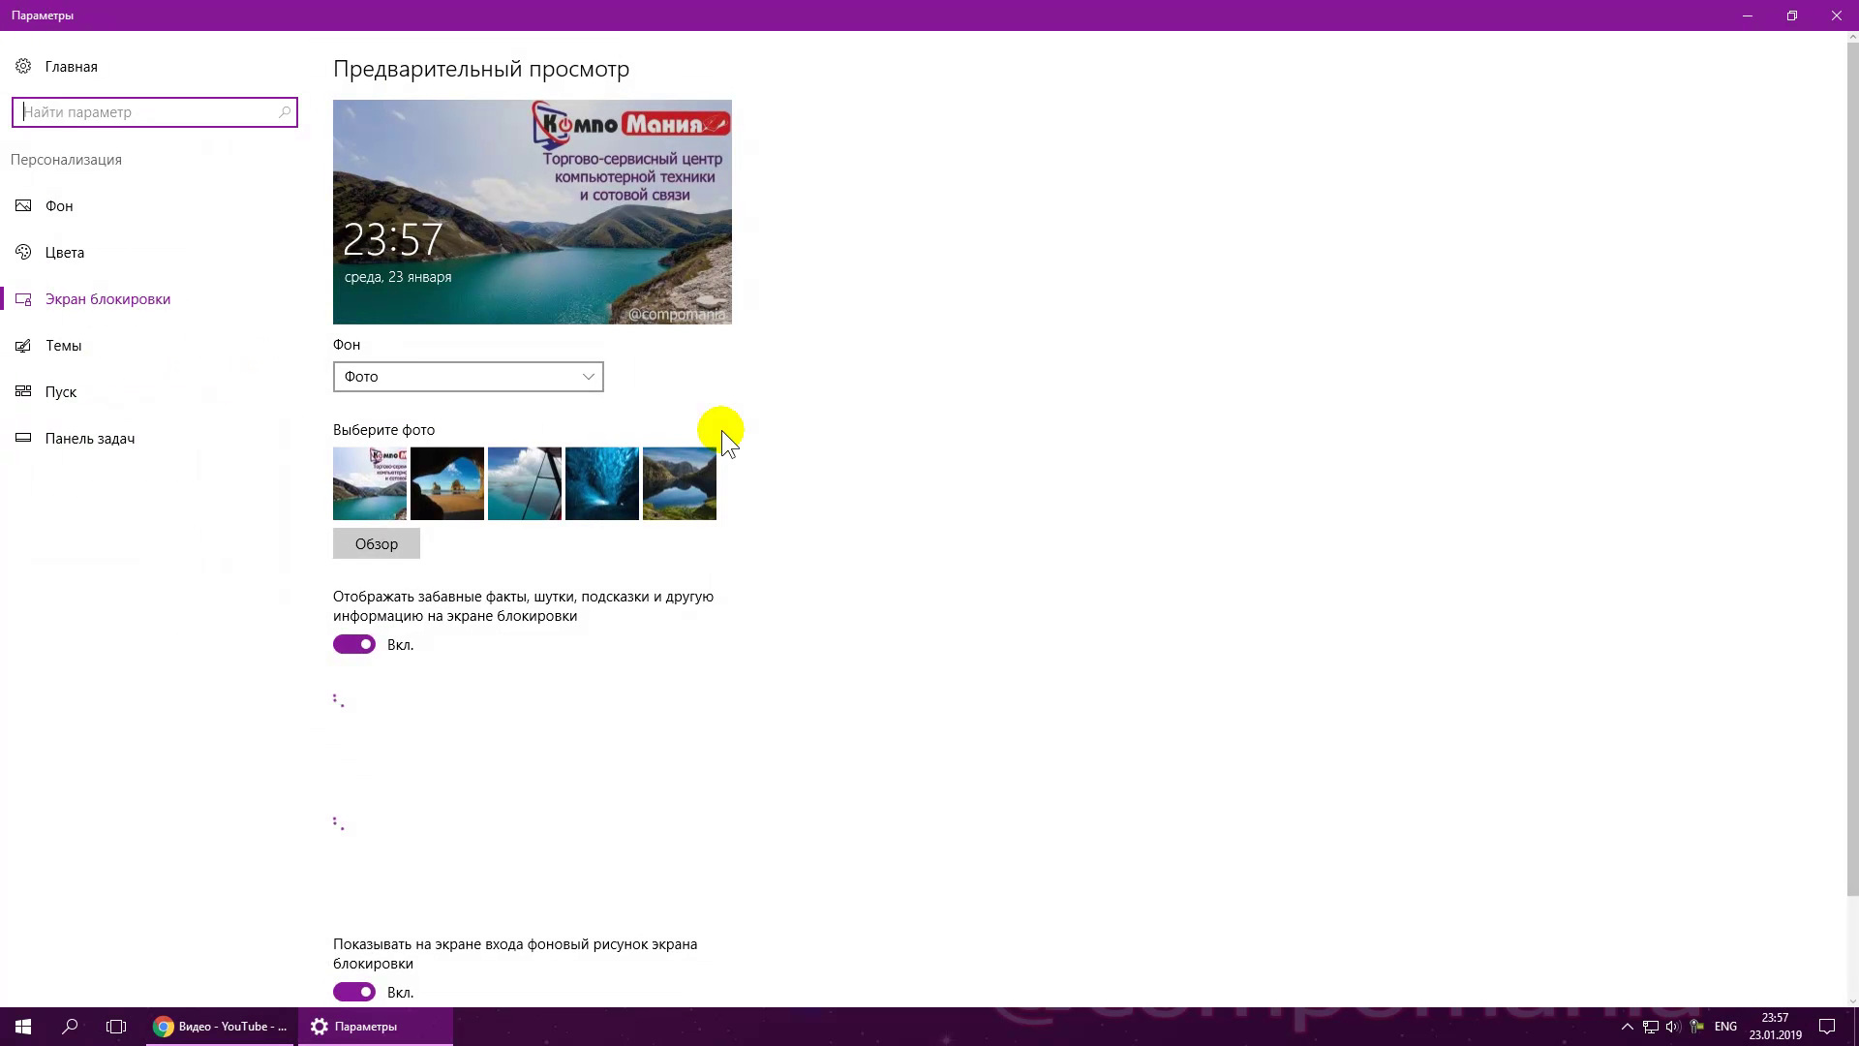